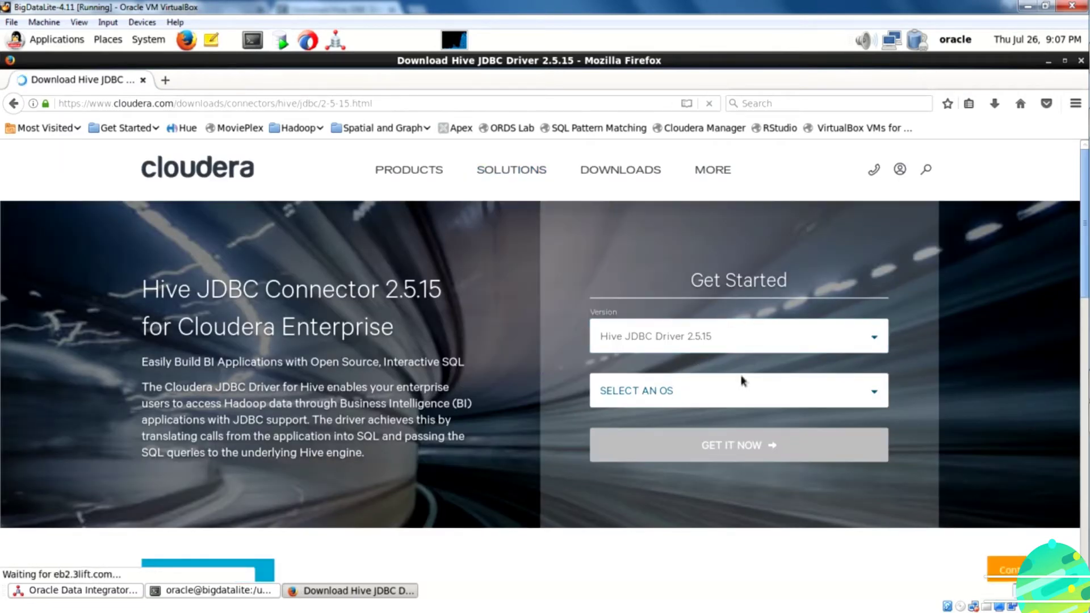
Choose Linux with Rhel 6 - 64 bit for the Hive JDBC Driver 2.5.15 and request the download.
left_click(722, 392)
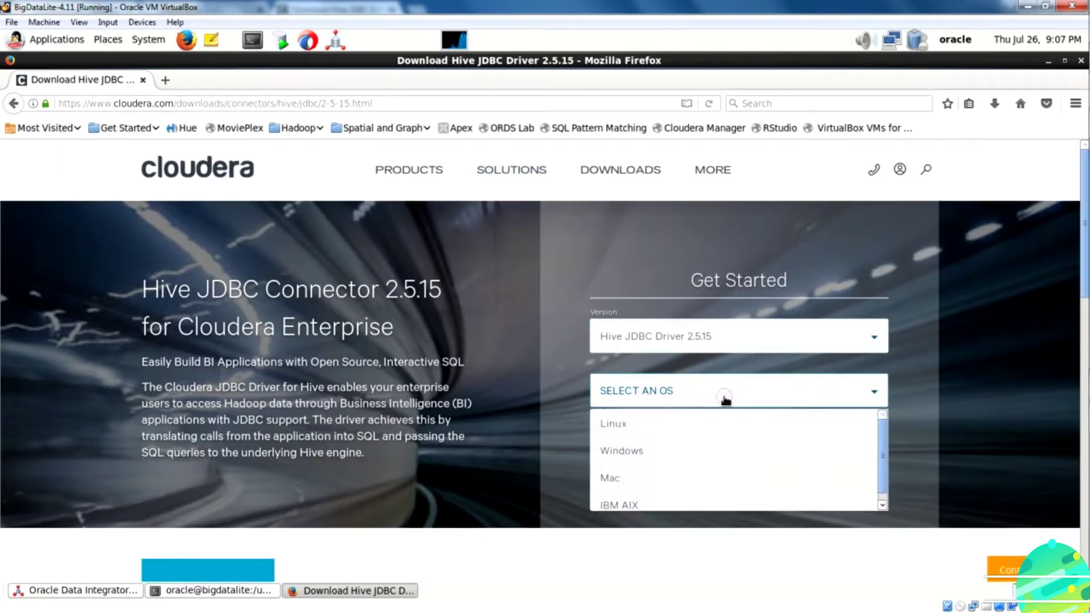
left_click(686, 431)
left_click(806, 392)
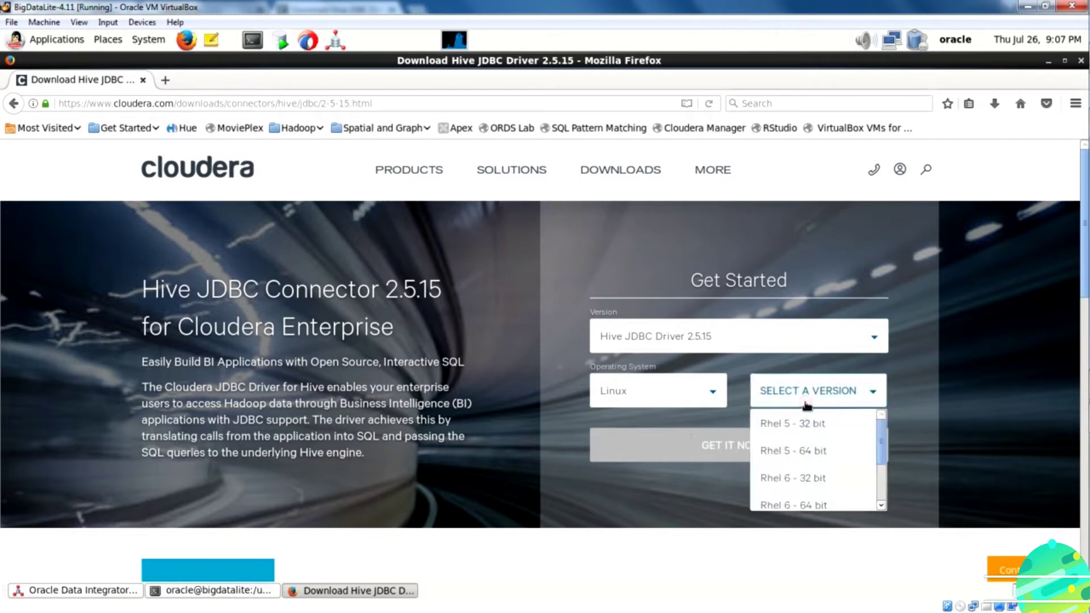
scroll(880, 452, "down", 2)
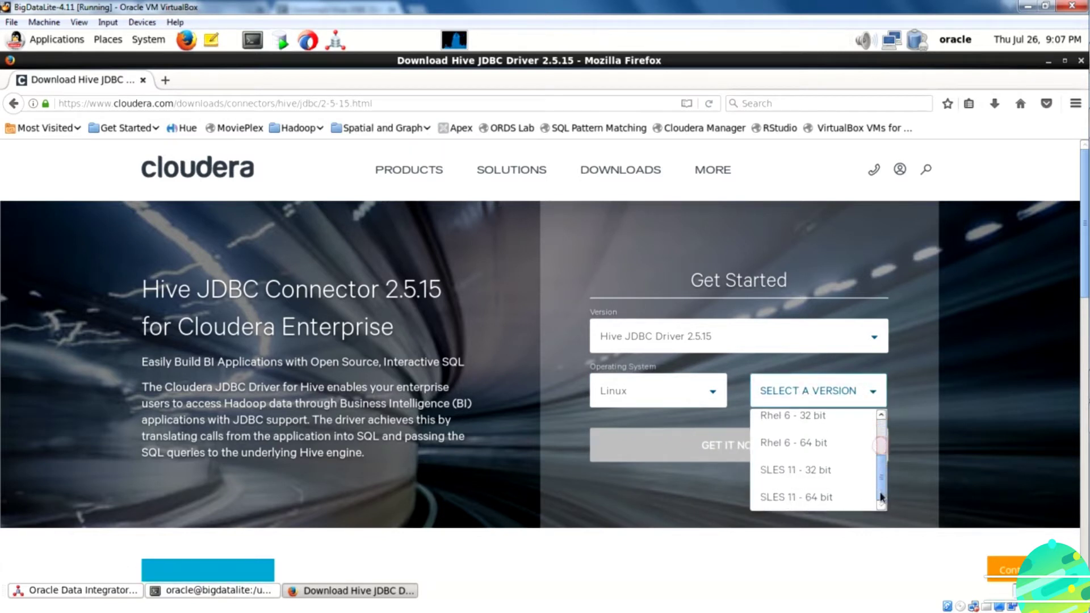
left_click(805, 448)
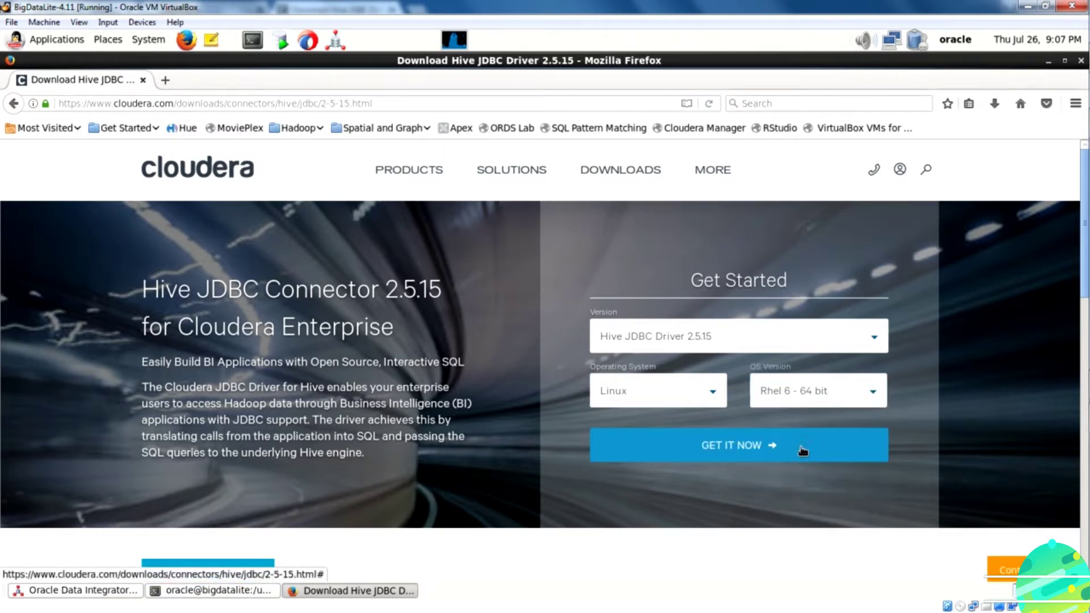
left_click(806, 448)
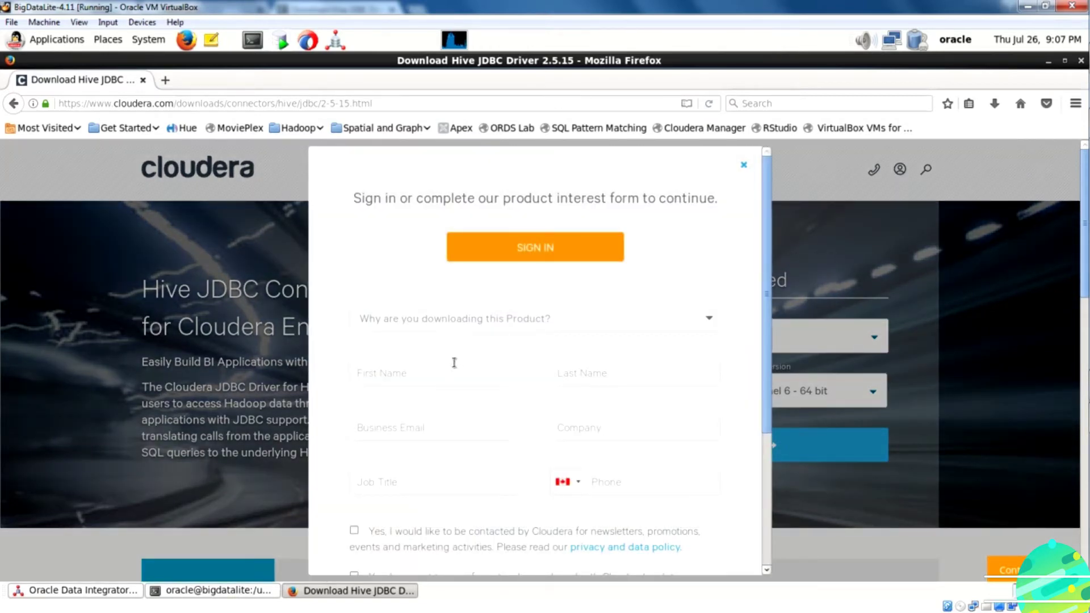
Accept the Cloudera Connectors Free Download License Agreement terms and submit the download form.
left_click(458, 318)
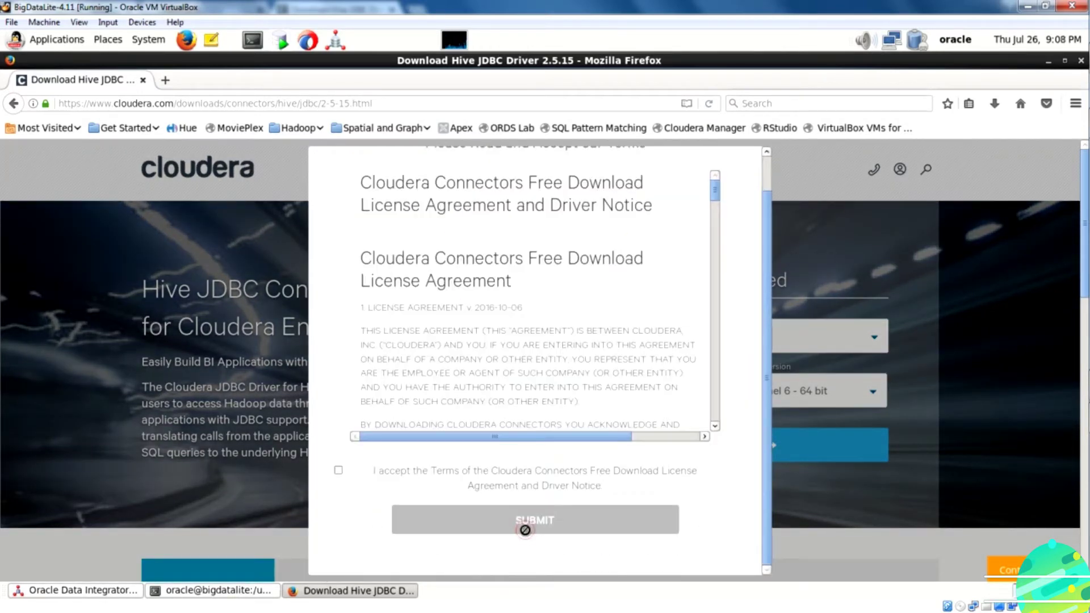
left_click(338, 470)
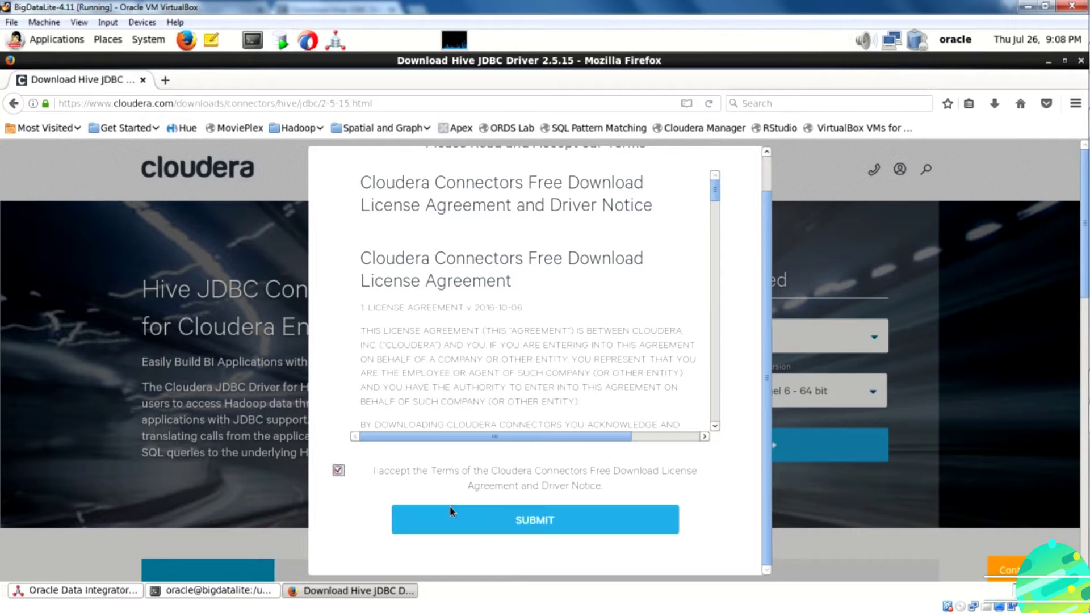
left_click(496, 523)
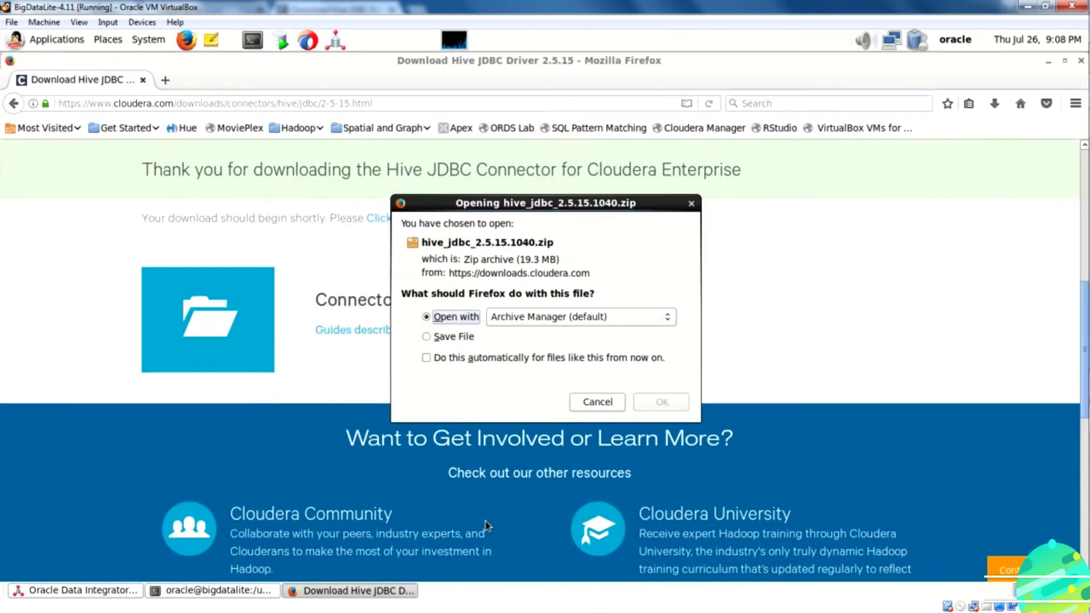
Save hive_jdbc_2.5.15.1040.zip to disk and open the folder that contains it.
left_click(463, 338)
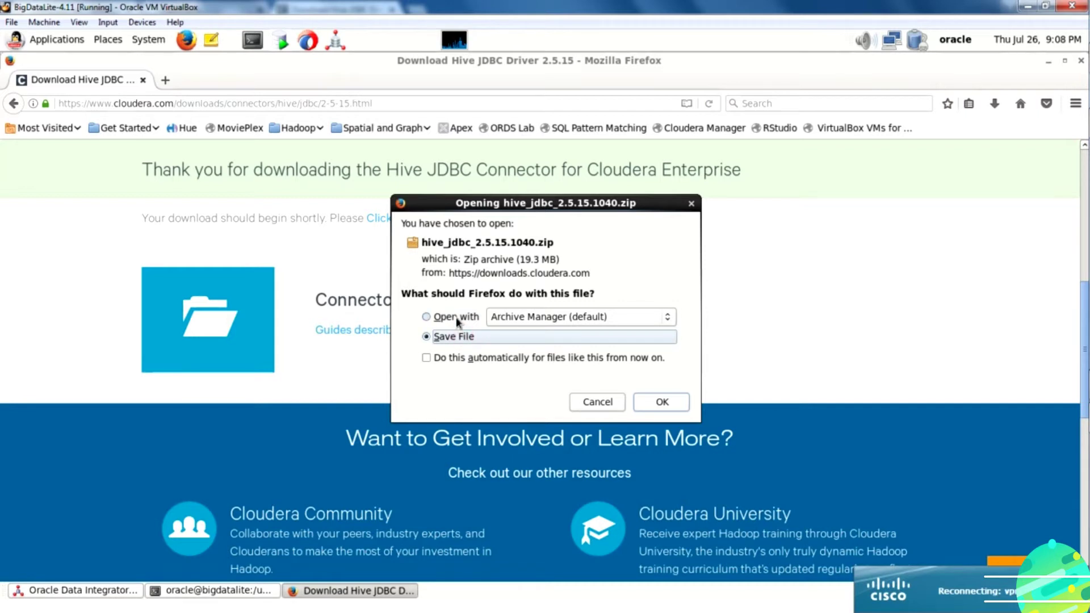
left_click(658, 402)
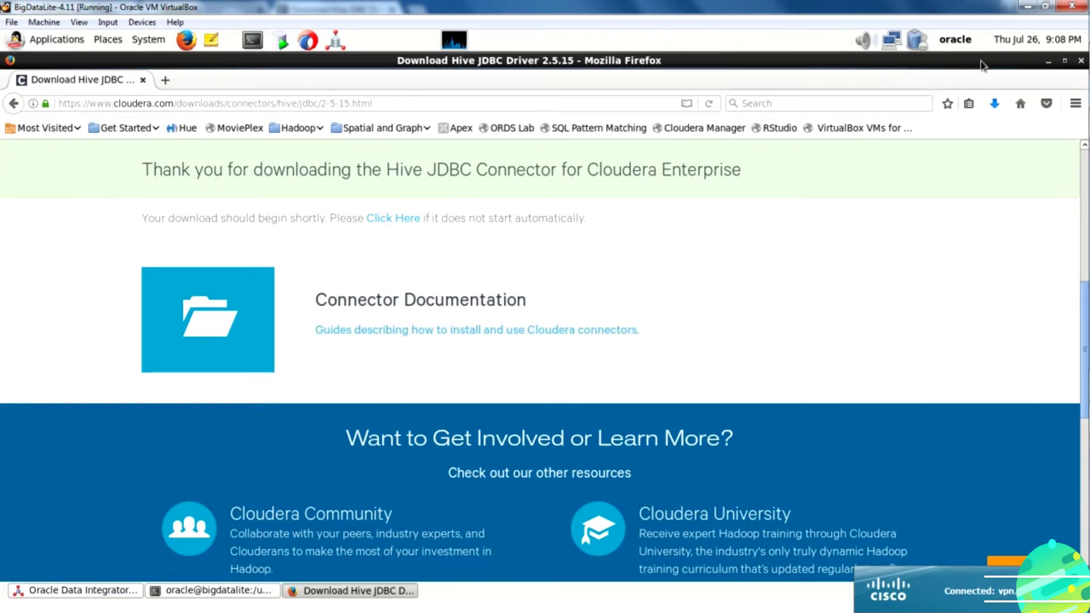
left_click(994, 106)
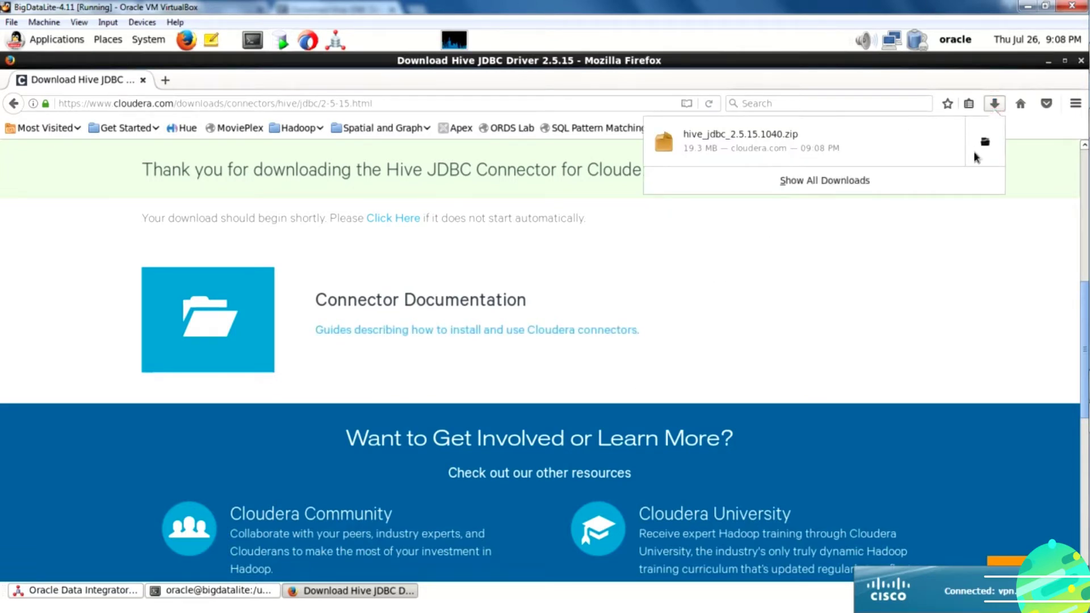
left_click(986, 146)
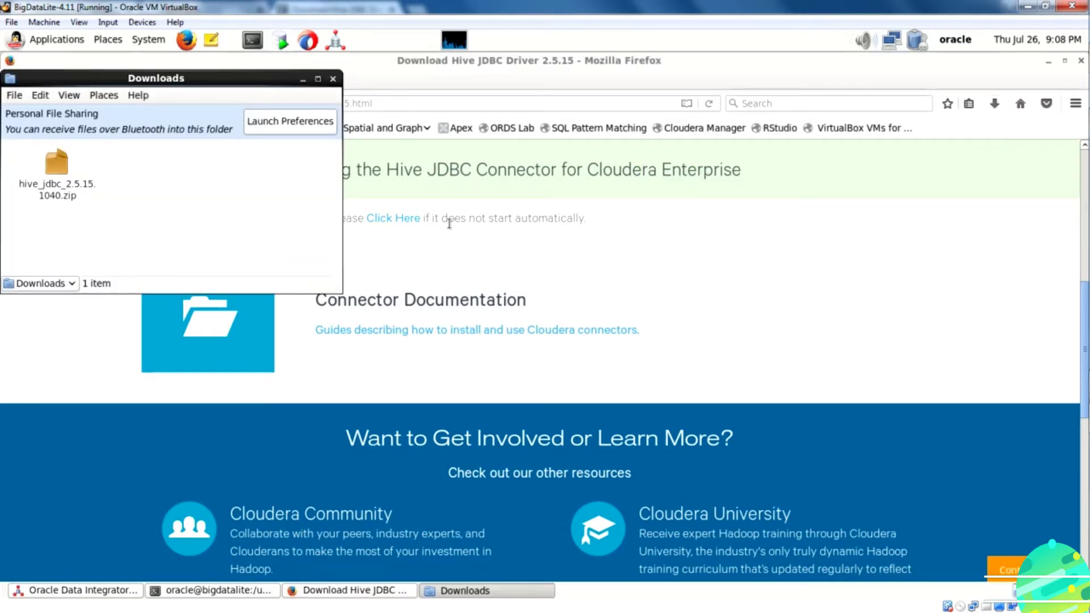
Open a terminal in the Downloads folder, move it clear of the folder window and list the directory with ls.
left_click(75, 182)
right_click(203, 199)
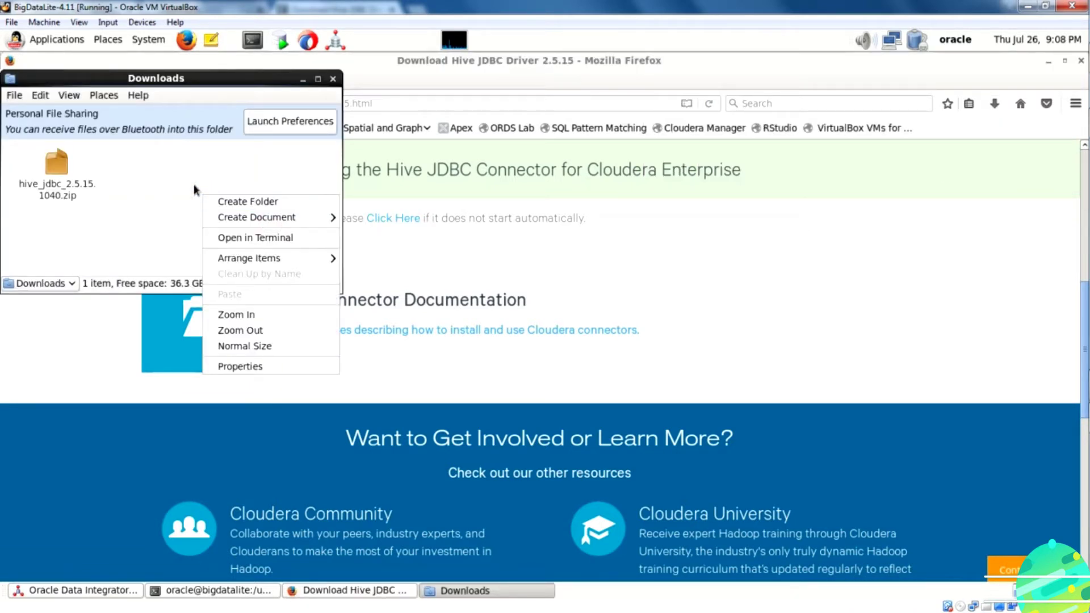
left_click(221, 236)
left_click_drag(243, 101, 384, 235)
type("ls")
key("Return")
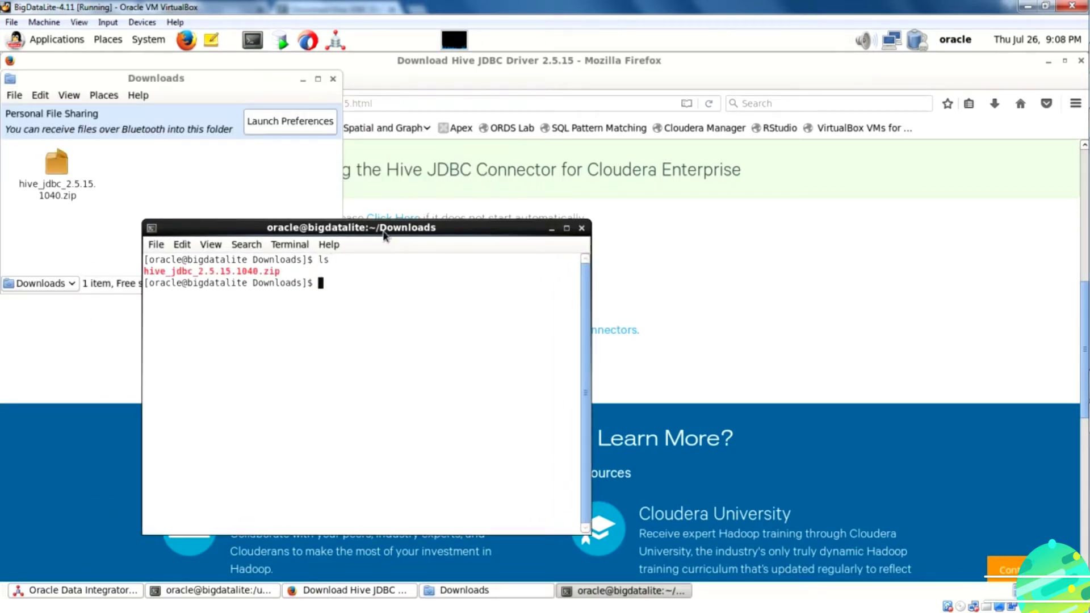
type("unzip")
key("BackSpace")
key("BackSpace")
key("BackSpace")
key("BackSpace")
key("BackSpace")
key("BackSpace")
Open a second terminal beside the first, go up to the root directory and list its contents.
left_click(252, 40)
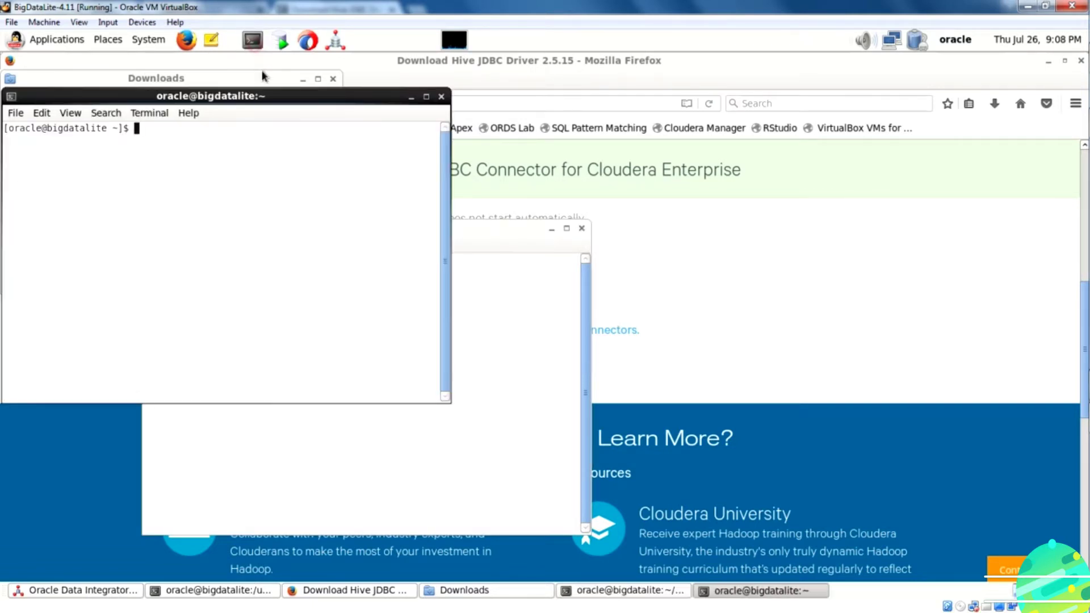
left_click_drag(260, 93, 677, 332)
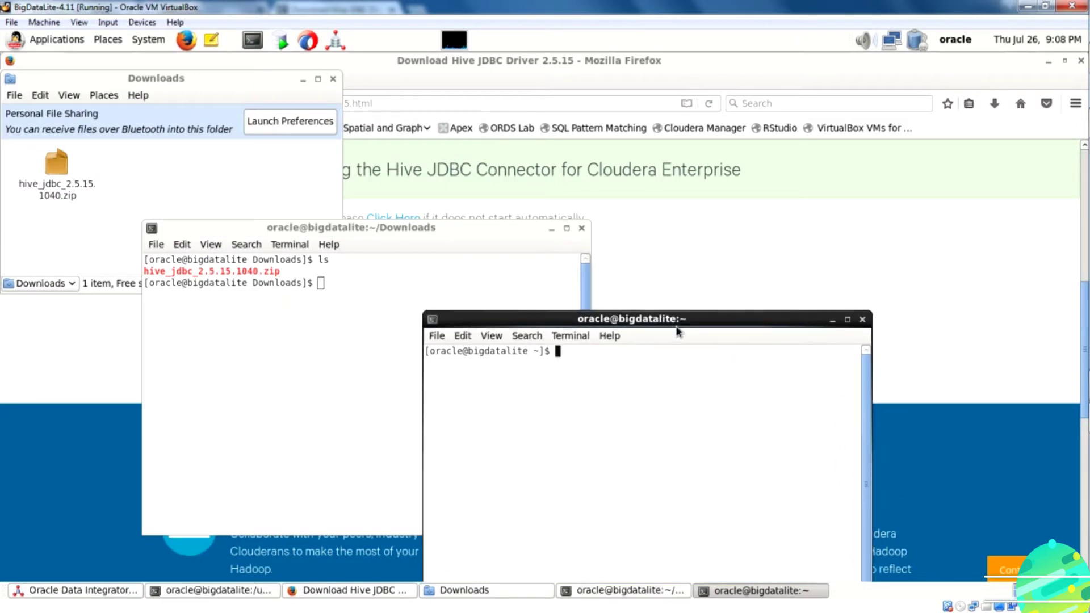
type("cd ..")
key("Return")
type("cd ..")
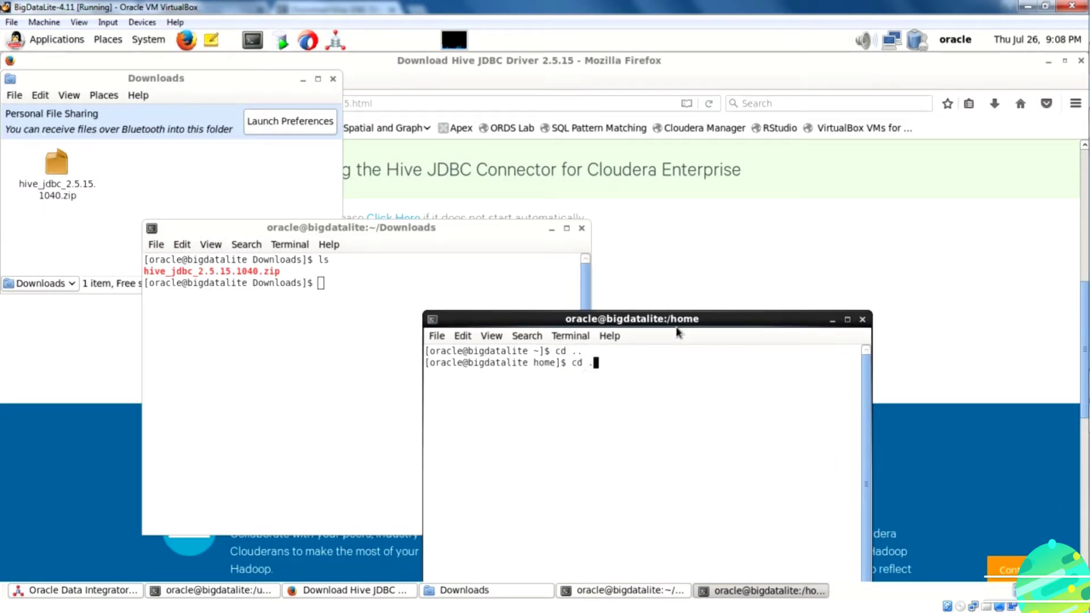
key("Return")
type("ls")
key("Return")
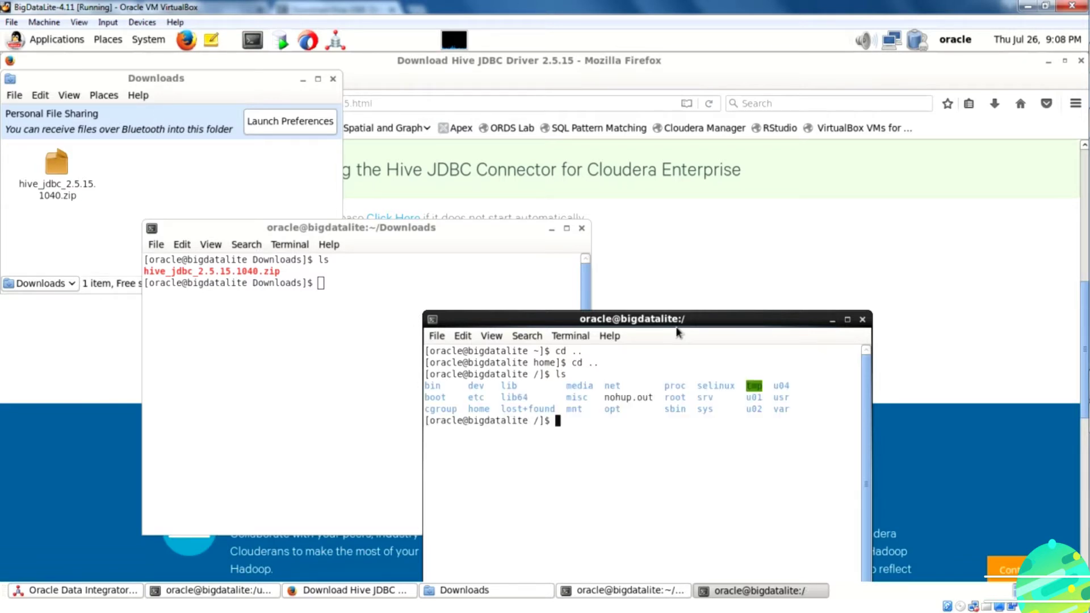
Change to the /u01 directory and list its contents.
type("cd /u01")
key("Return")
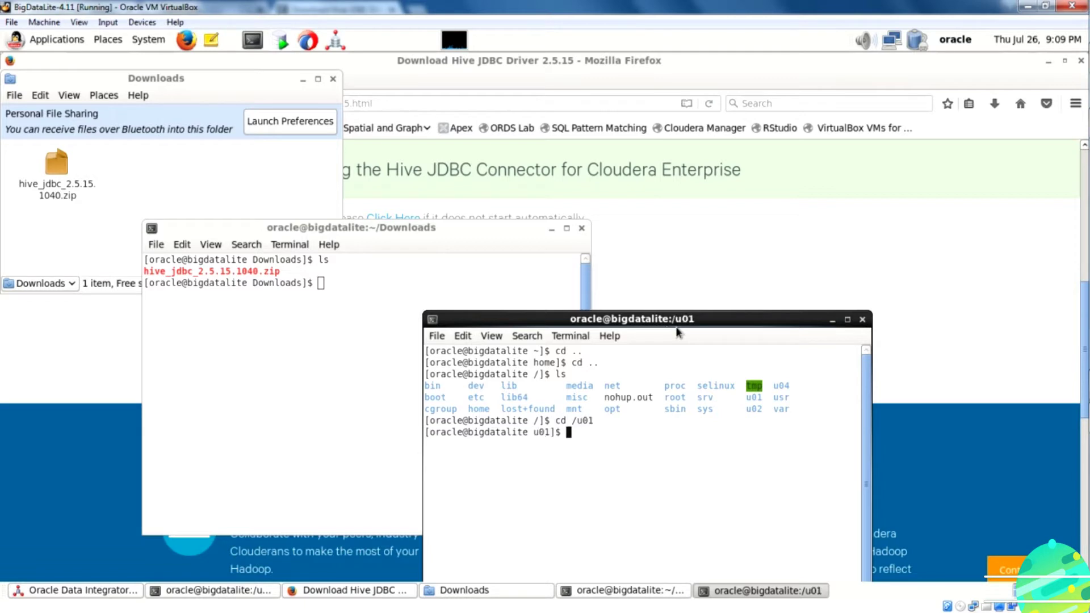
type("ls")
key("Return")
Try to change into a Misc directory inside /u01.
type("cd ")
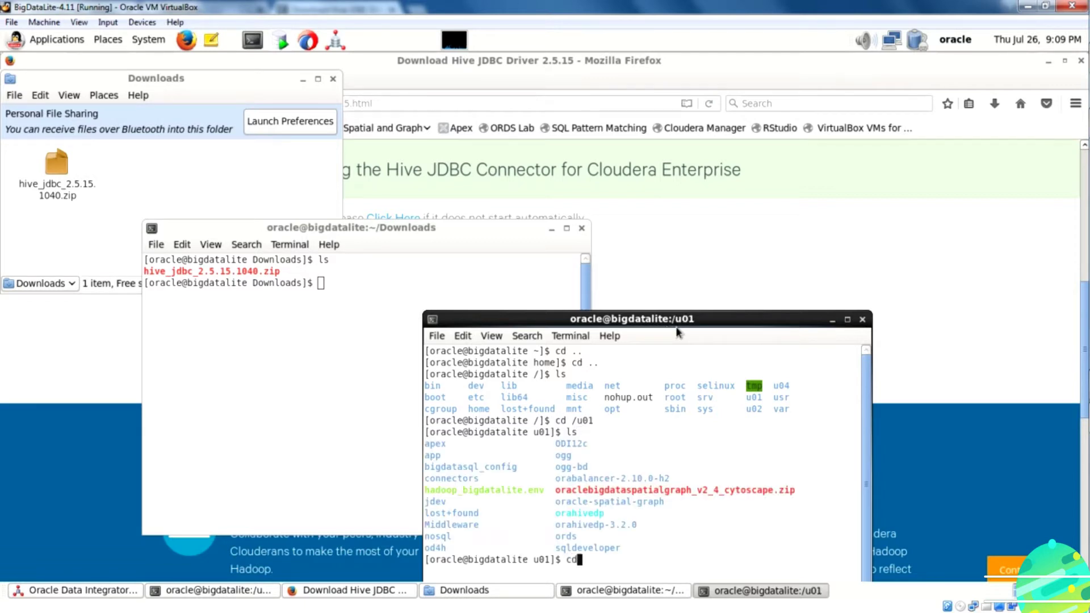
type("Mis")
type("c")
key("Return")
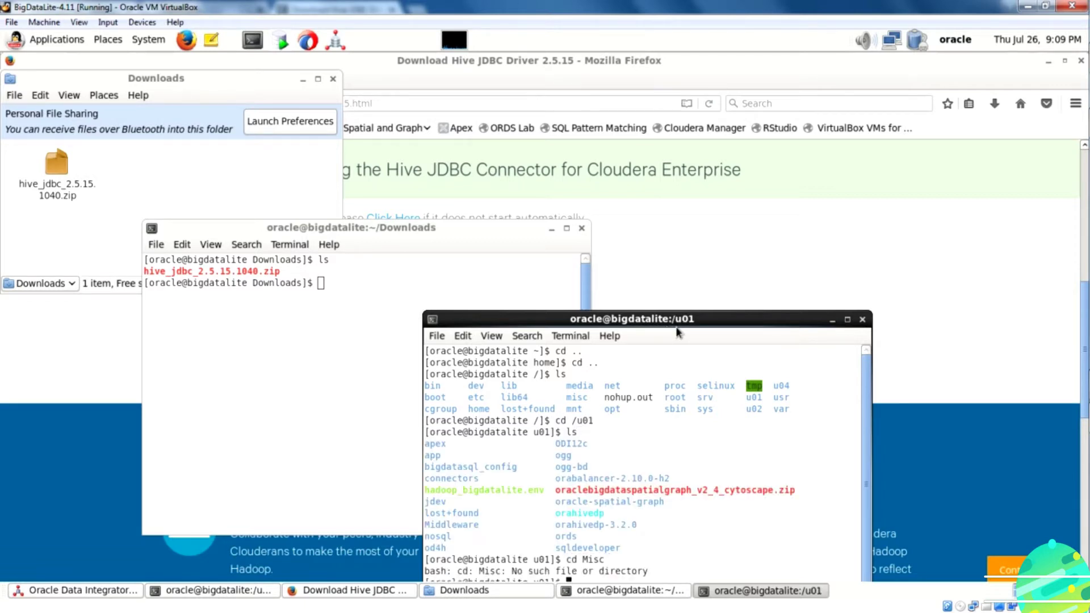
Move the /u01 terminal higher on the desktop and create a directory named Misc in /u01.
left_click_drag(674, 329, 653, 233)
type("mkdir Misc")
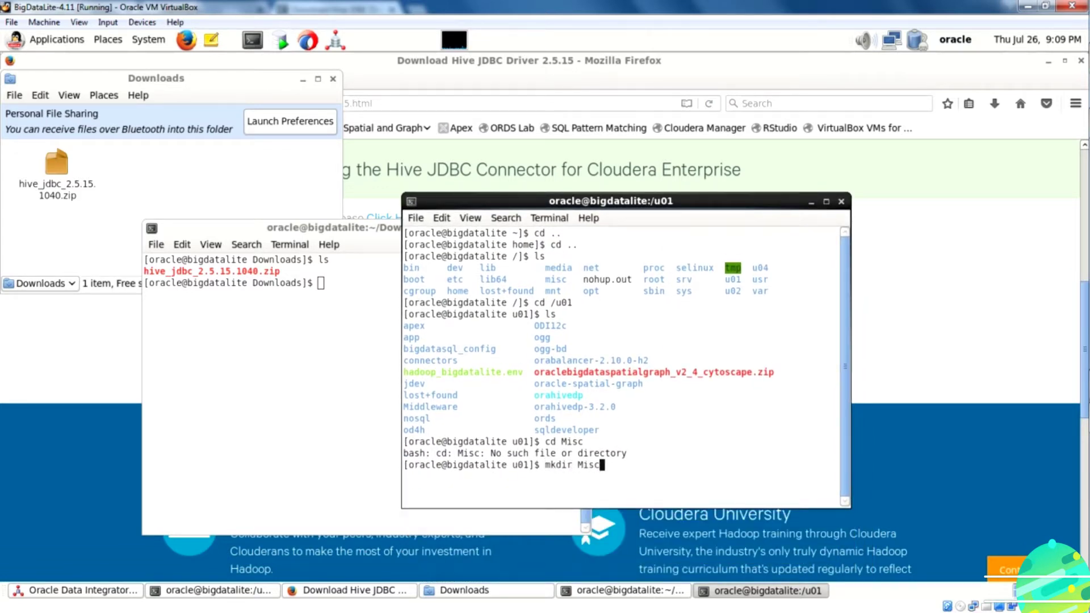
key("Return")
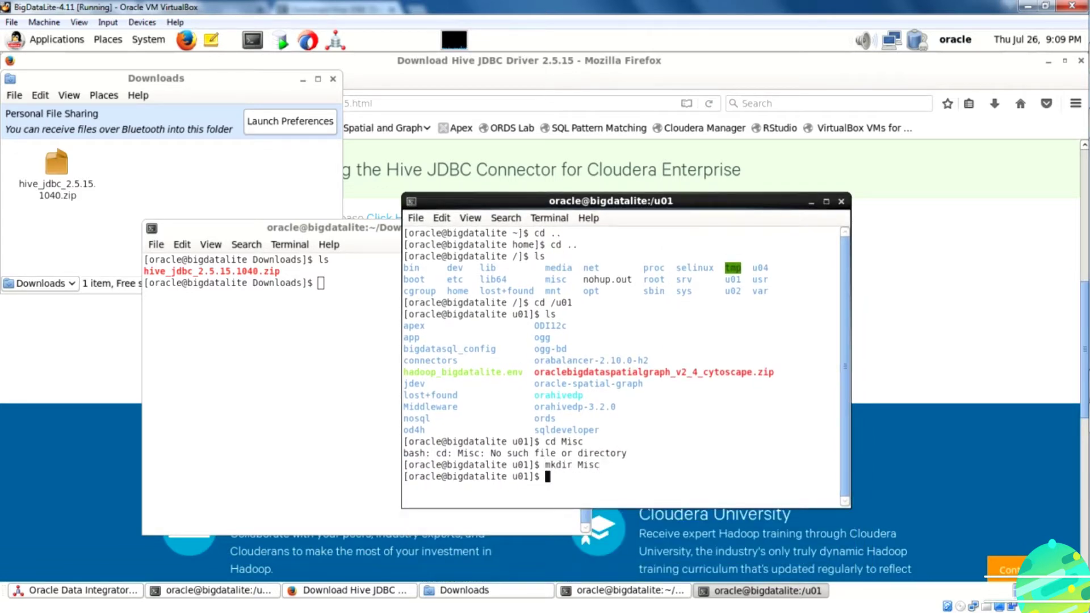
Give the Misc directory full permissions with chmod 777.
type("chmod 777")
key("Return")
type("c")
type("hm")
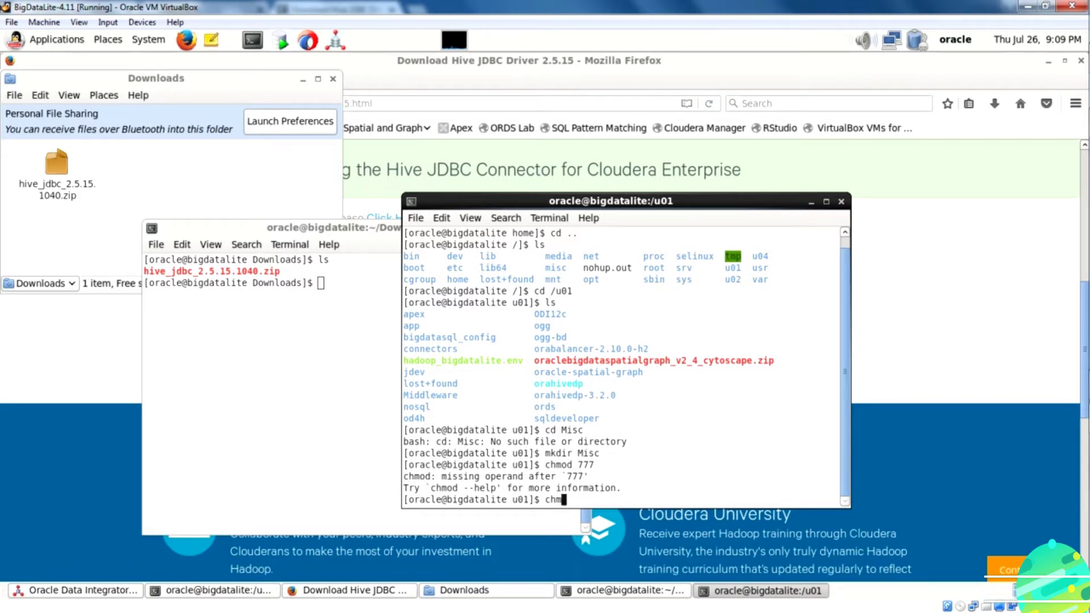
type("od 777 Misc")
key("Return")
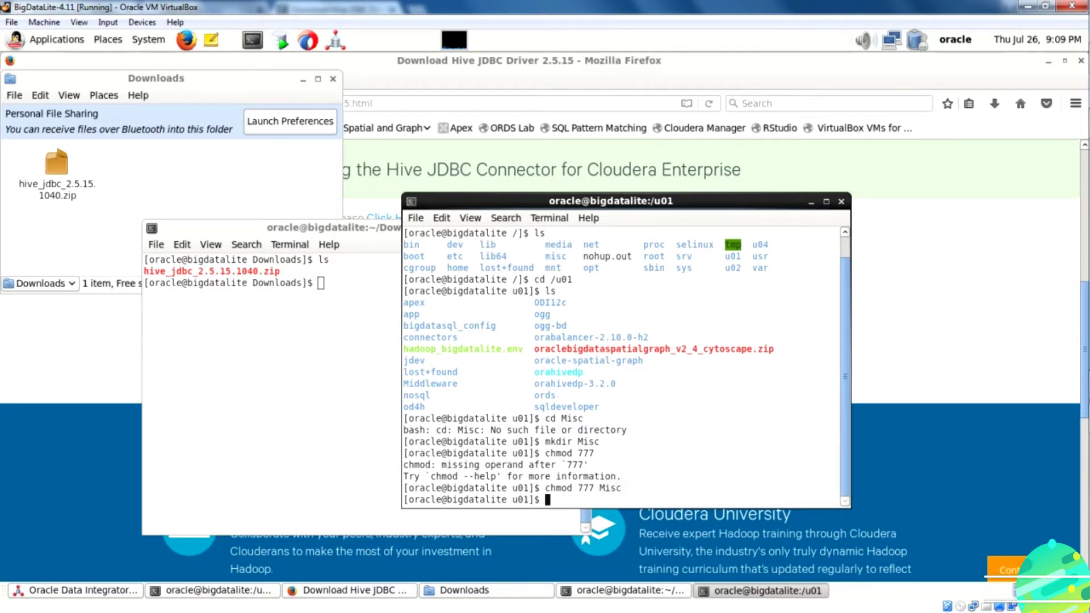
Clear the terminal, list the contents of /u01 and return to the Downloads terminal.
type("clear")
key("Return")
type("ls")
key("Return")
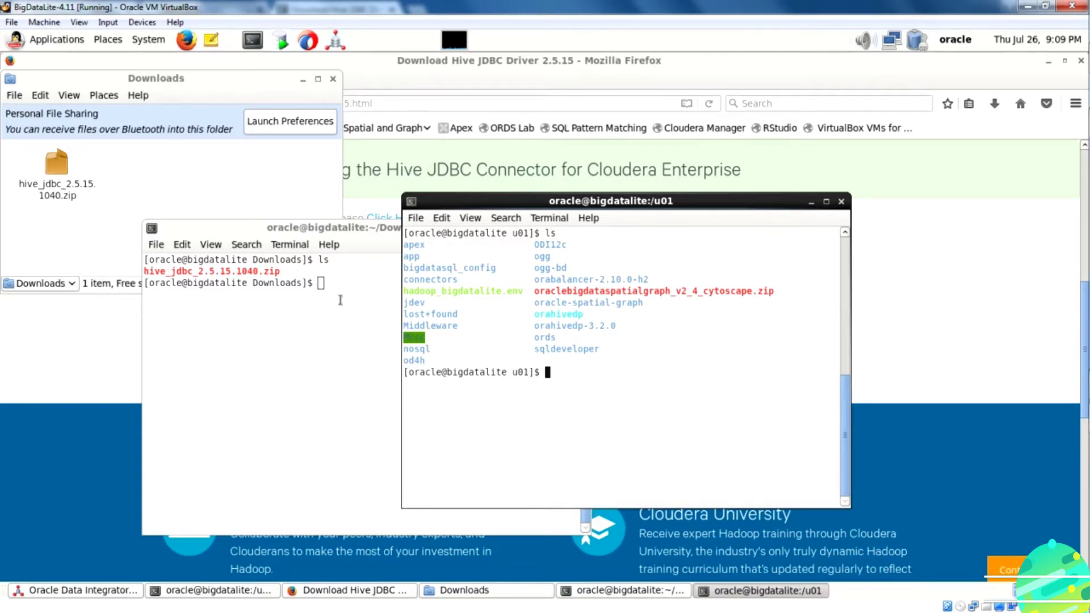
left_click(326, 286)
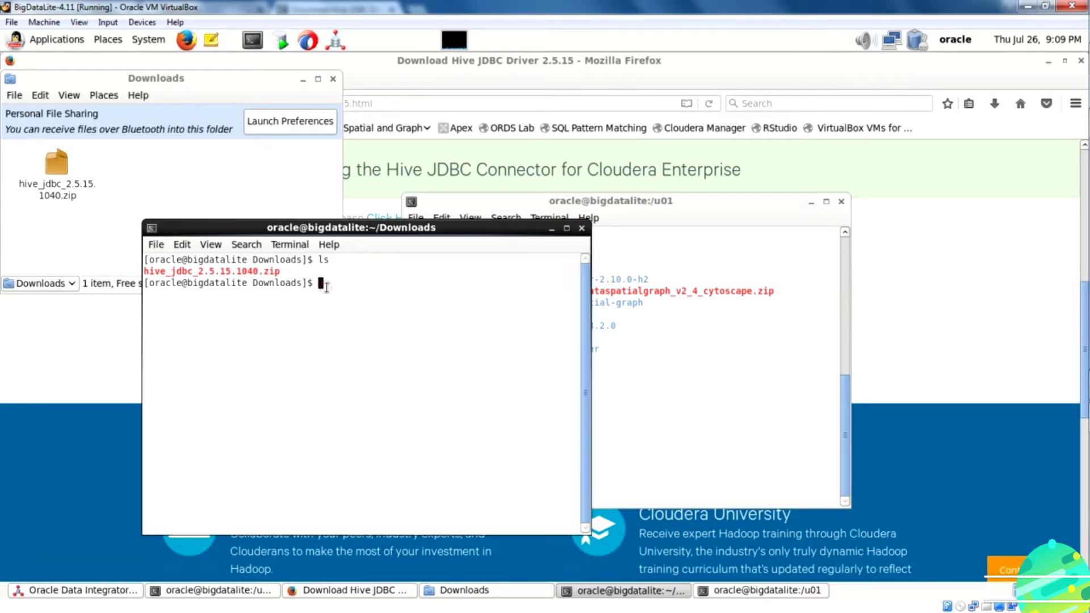
type("mv")
left_click_drag(147, 271, 280, 271)
right_click(278, 269)
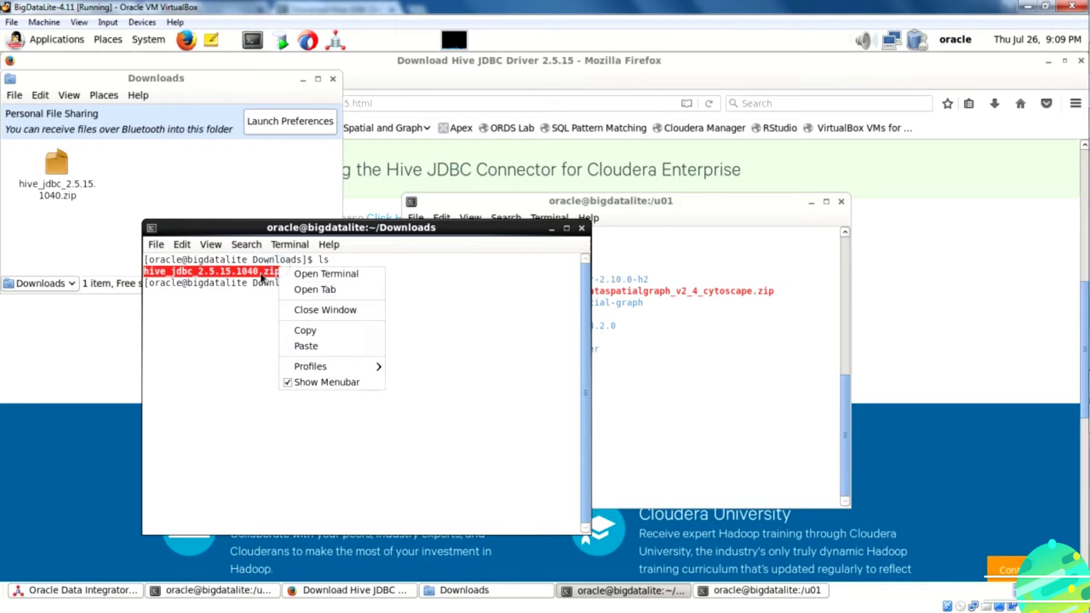
left_click(309, 345)
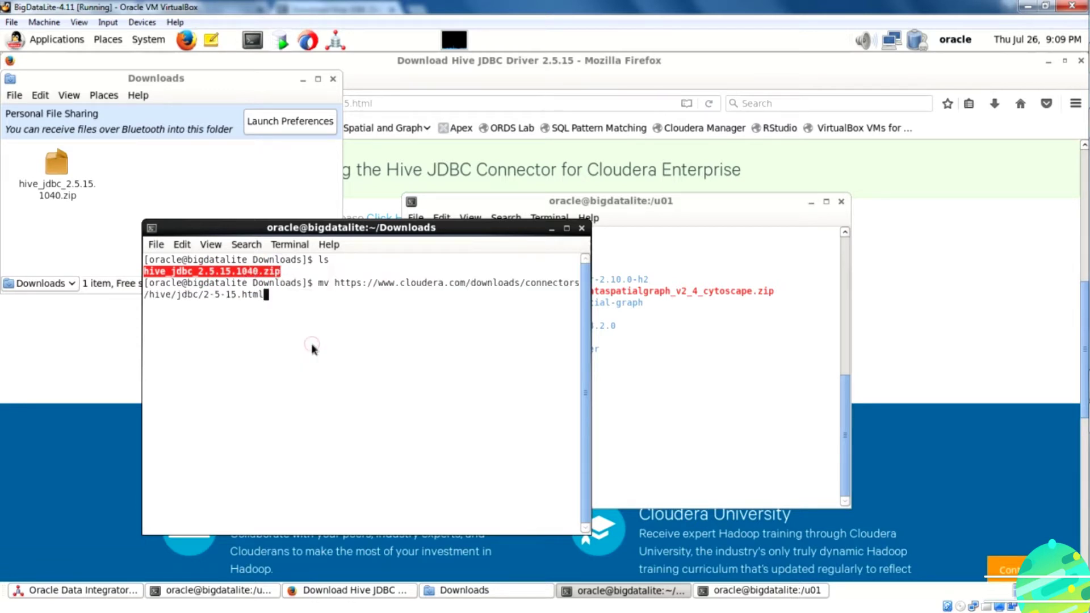
key("BackSpace")
key("BackSpace")
key("BackSpace")
key("BackSpace")
key("BackSpace")
key("BackSpace")
key("BackSpace")
key("BackSpace")
key("BackSpace")
key("BackSpace")
key("BackSpace")
key("BackSpace")
key("BackSpace")
key("BackSpace")
key("BackSpace")
key("BackSpace")
key("BackSpace")
key("BackSpace")
key("BackSpace")
key("BackSpace")
key("BackSpace")
key("BackSpace")
key("BackSpace")
key("BackSpace")
key("BackSpace")
key("BackSpace")
key("BackSpace")
key("BackSpace")
key("BackSpace")
key("BackSpace")
key("BackSpace")
key("BackSpace")
key("BackSpace")
key("BackSpace")
key("BackSpace")
key("BackSpace")
key("BackSpace")
key("BackSpace")
key("BackSpace")
key("BackSpace")
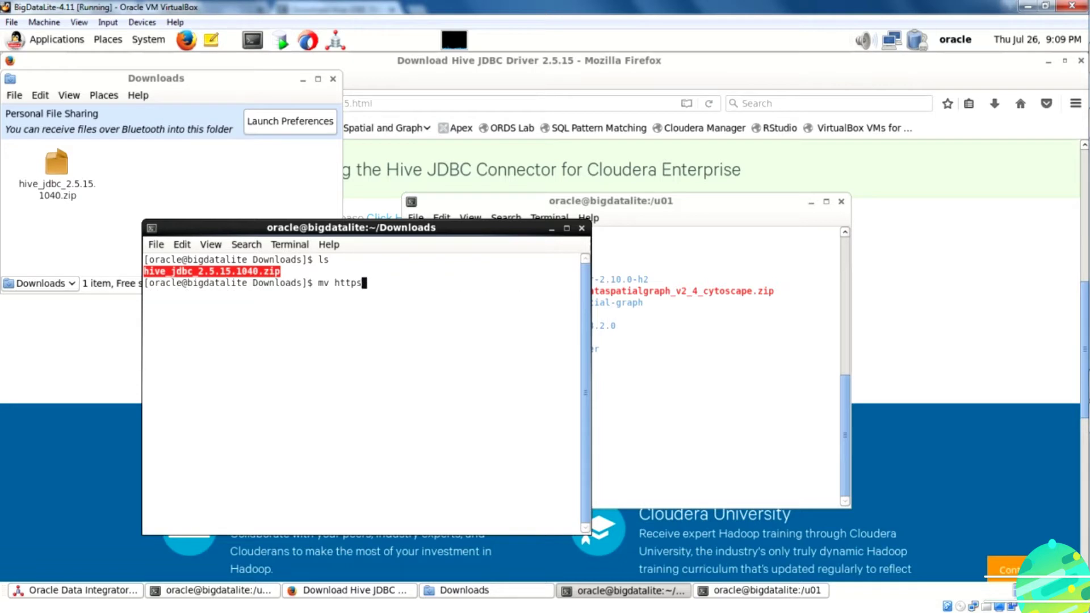
Maximize the Downloads terminal and move hive_jdbc_2.5.15.1040.zip into /u01/Misc.
left_click(566, 227)
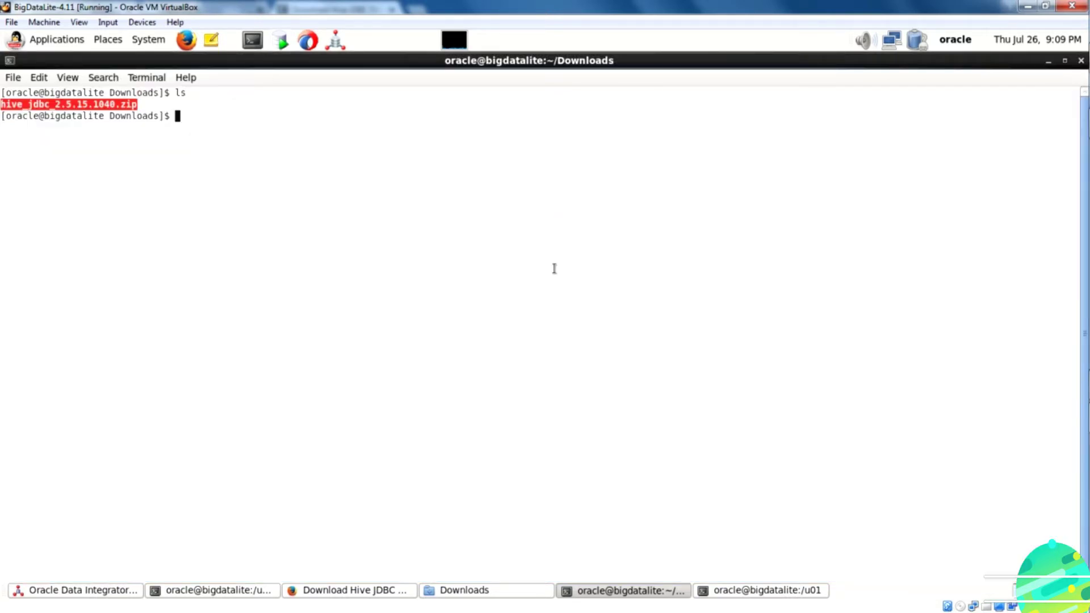
type("mv")
left_click(116, 102)
mouse_move(2, 103)
left_mouse_down()
mouse_move(138, 105)
mouse_move(2, 101)
left_mouse_up()
key("ctrl+shift+n")
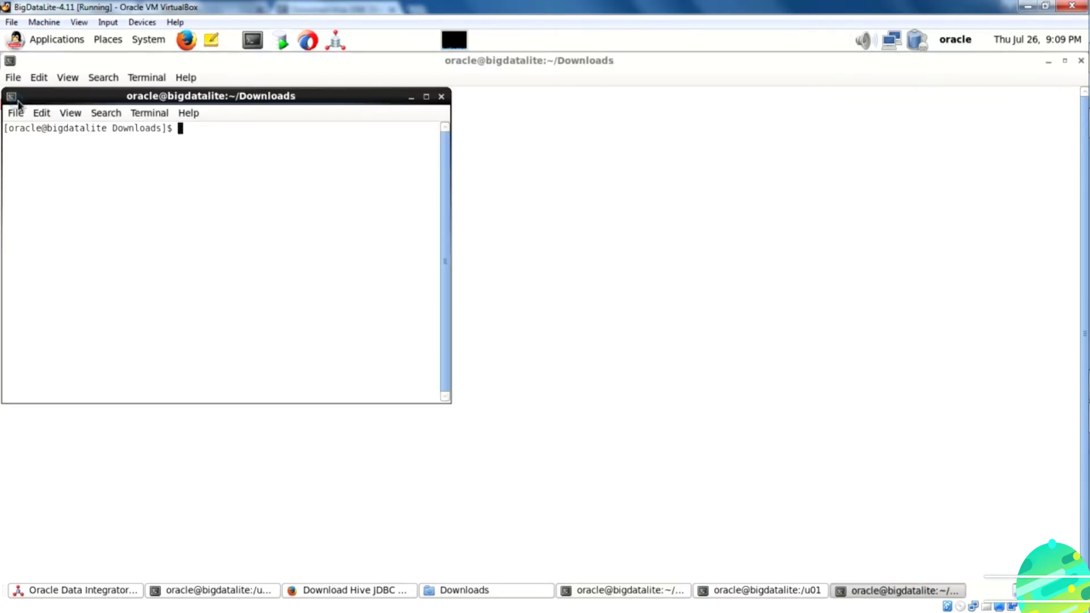
left_click(439, 97)
right_click(9, 104)
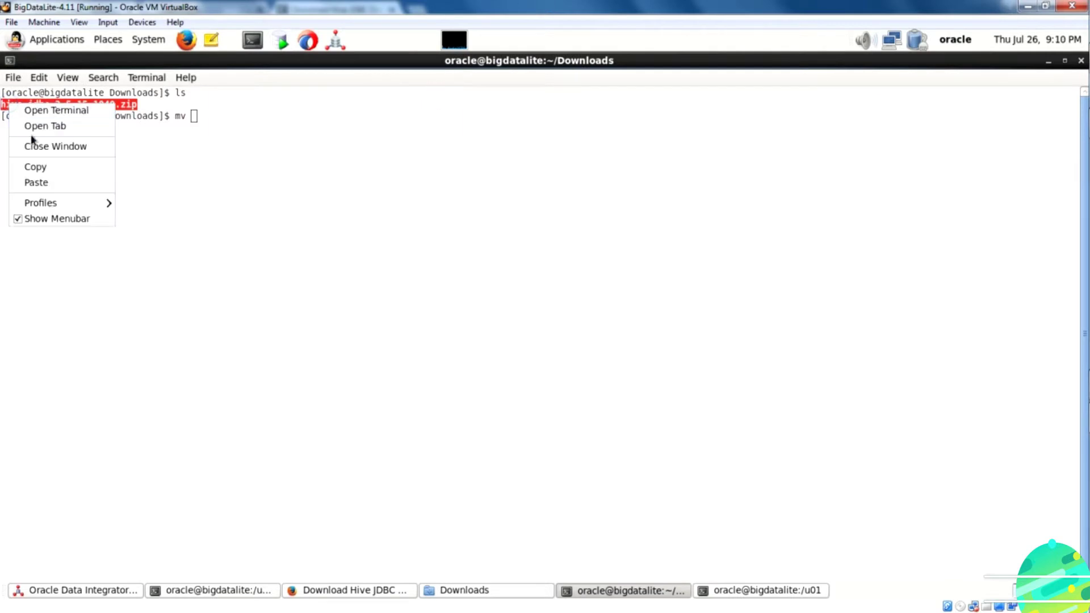
left_click(36, 167)
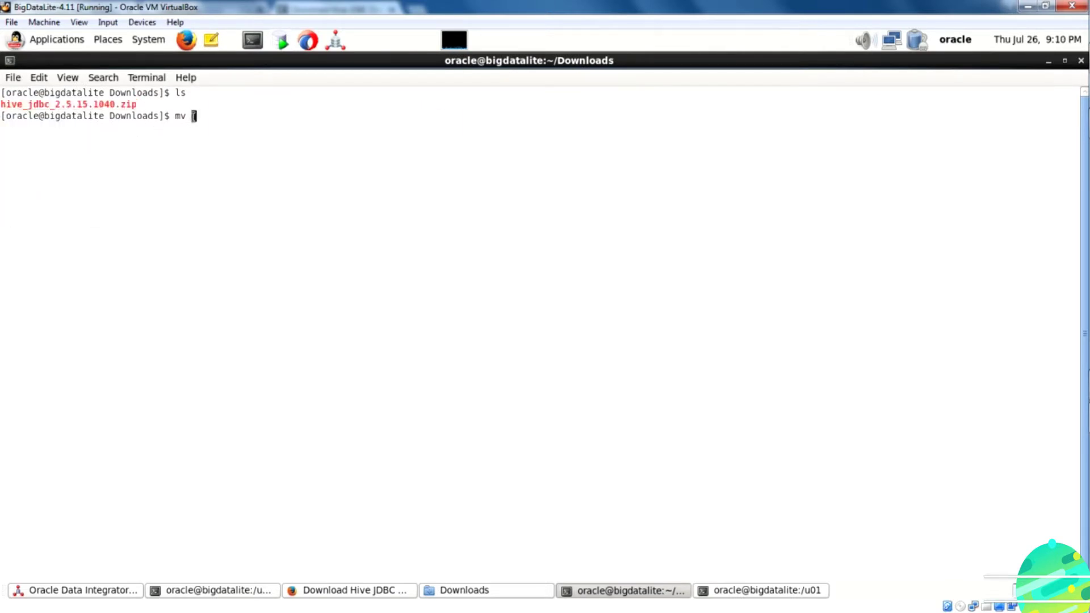
right_click(193, 117)
left_click(219, 197)
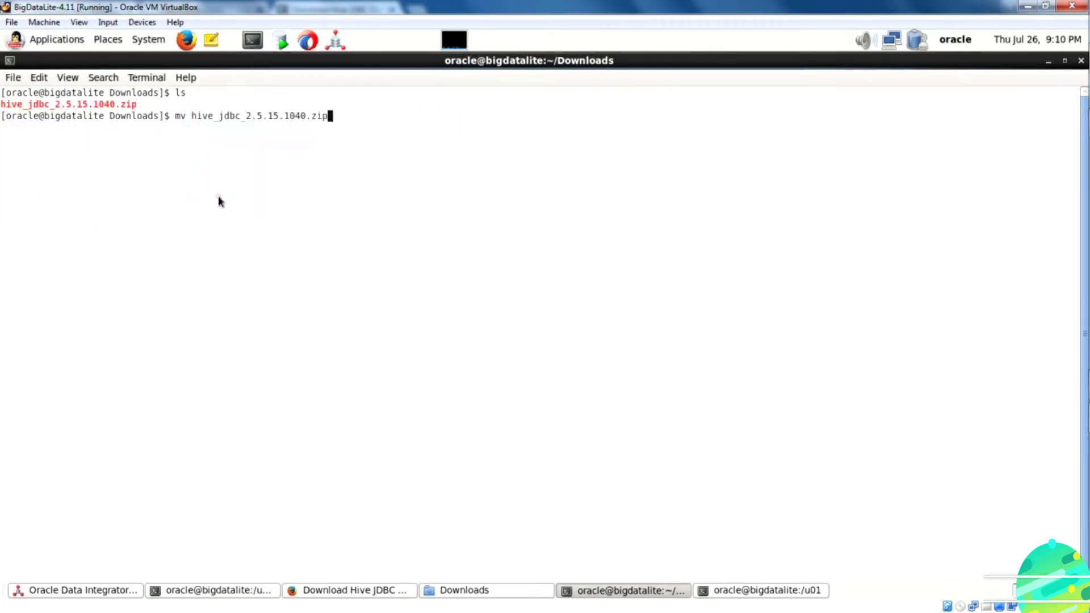
type("/u01/Misc")
key("Return")
Change to the /u01/Misc directory and list its contents.
type("cd ")
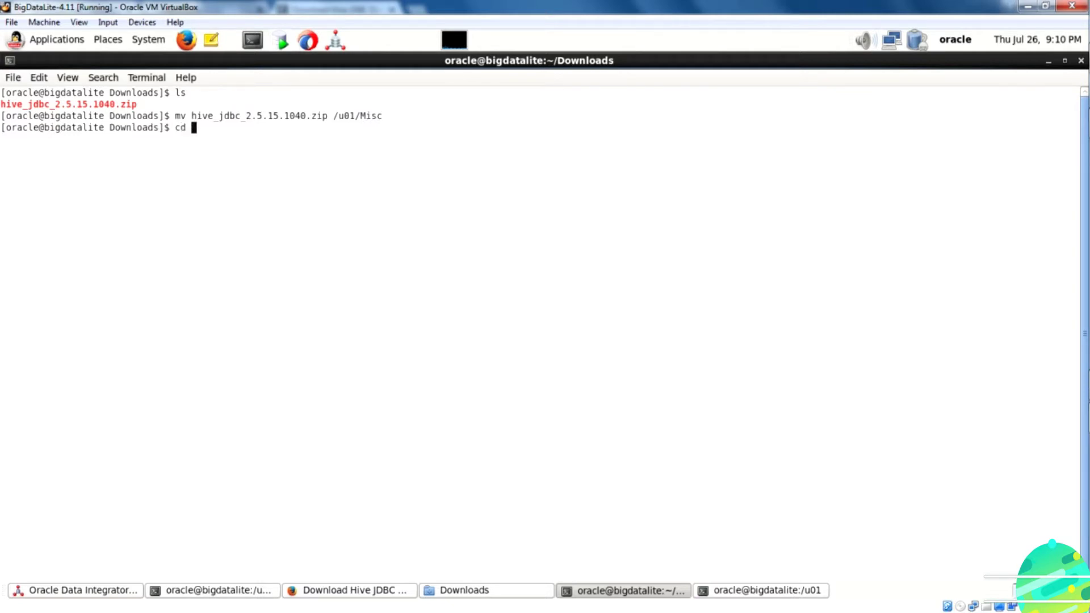
type("/u01/Misc")
key("Return")
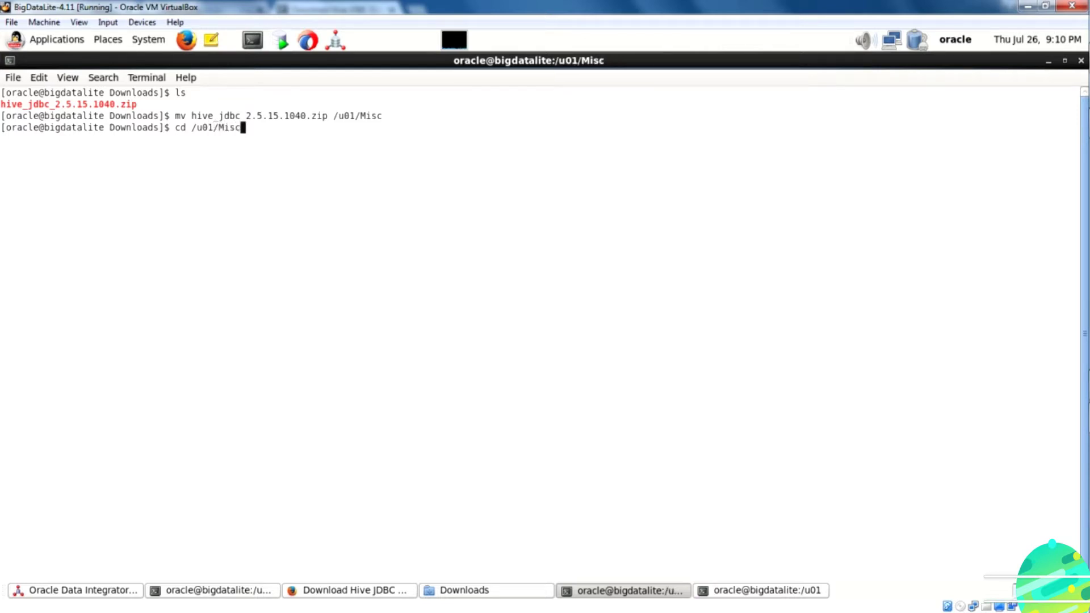
type("ls")
key("Return")
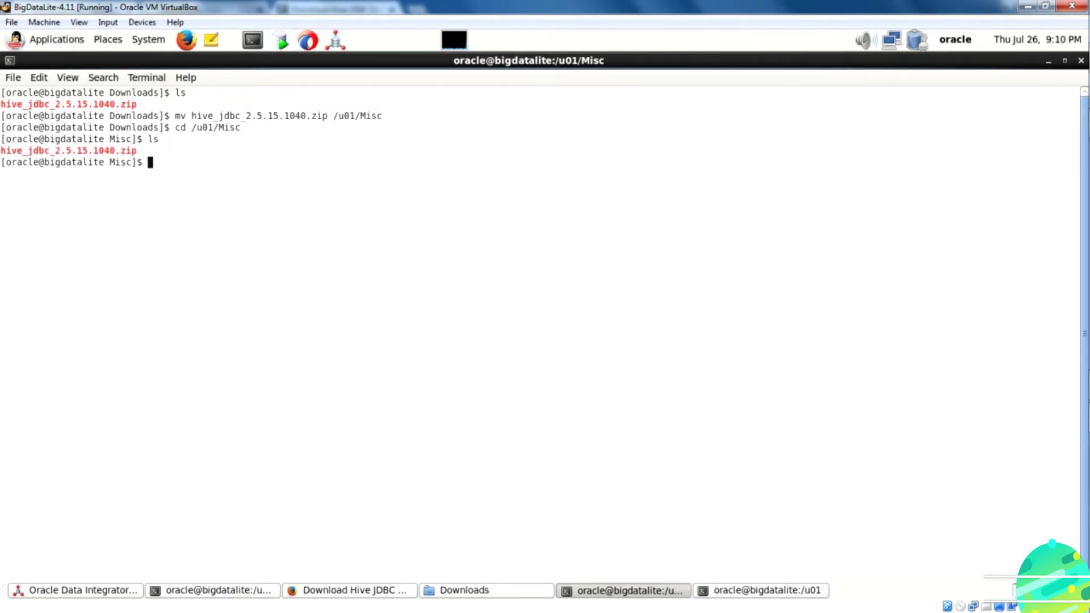
Unzip hive_jdbc_2.5.15.1040.zip in the Misc directory and list the directory's contents.
type("unzip hive_jdbc_2.5.15.1040.zip")
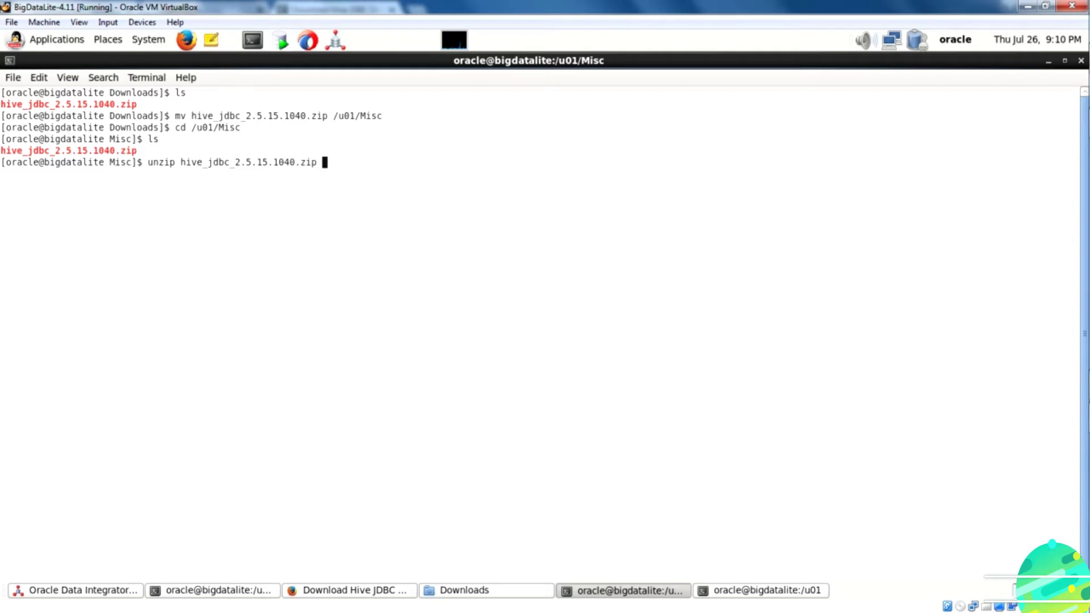
key("Return")
type("ls")
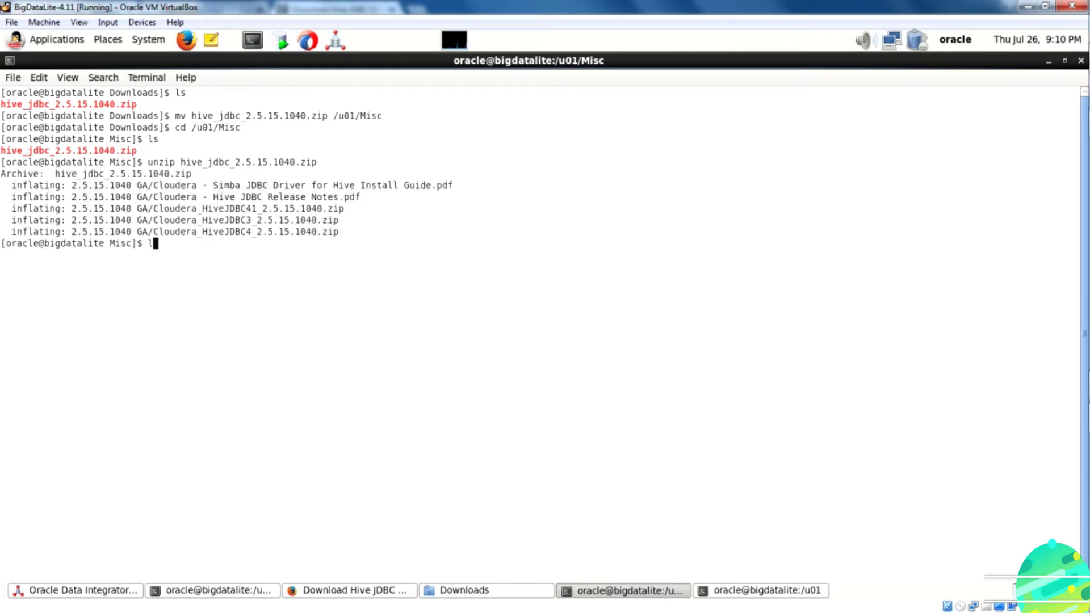
key("Return")
Change into the extracted "2.5.15.1040 GA" directory and list its files.
type("cd 1")
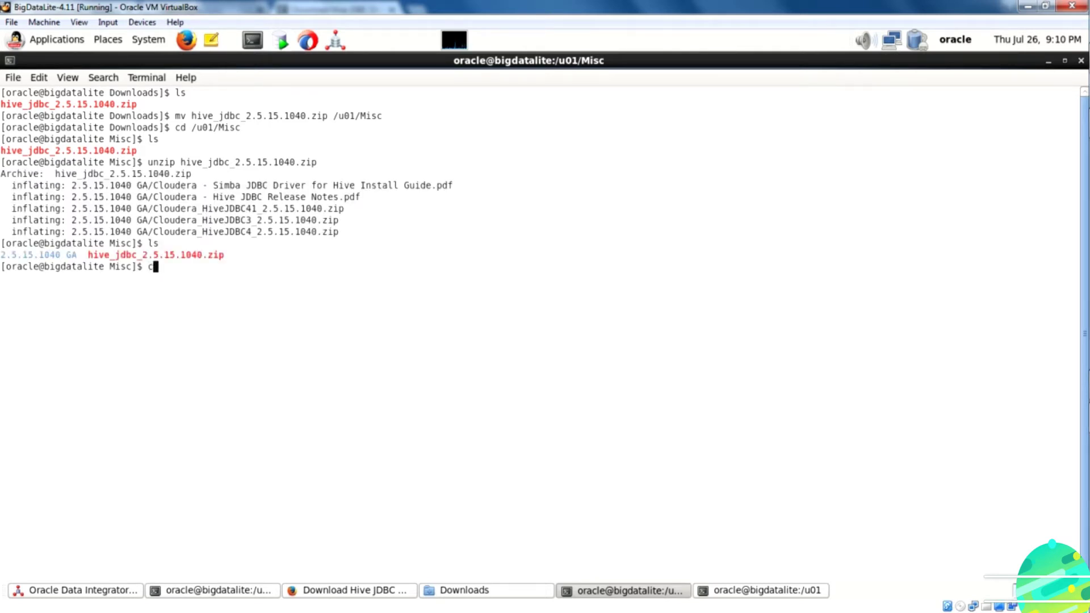
type(".5")
key("BackSpace")
key("BackSpace")
key("BackSpace")
type("2.5")
key("Tab")
key("Return")
type("ls")
key("Return")
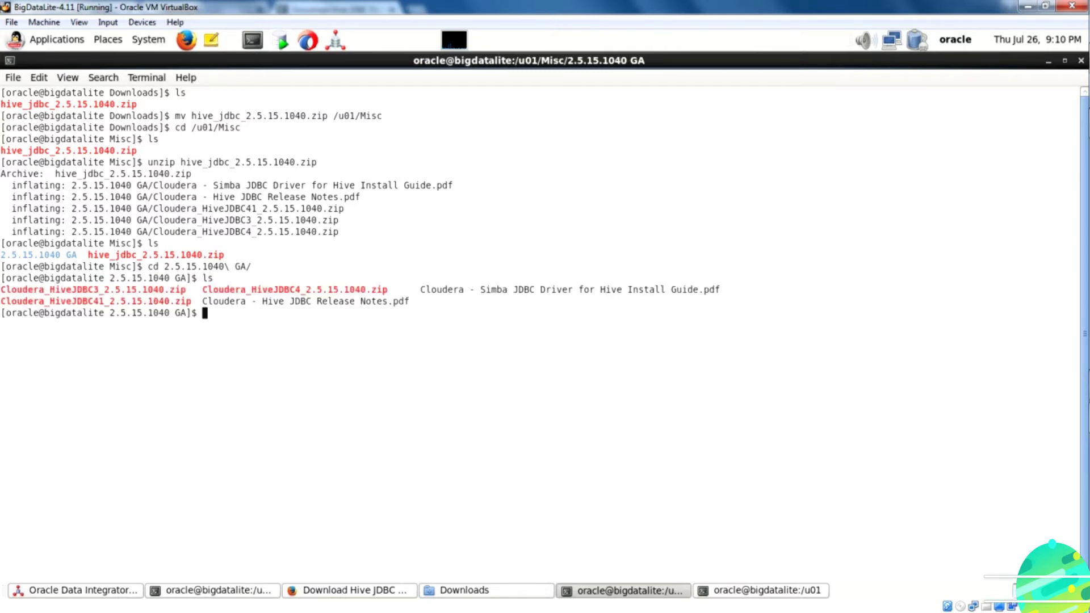
Unzip Cloudera_HiveJDBC4_2.5.15.1040.zip, agreeing to replace both the Install Guide and Release Notes PDFs.
type("unzip")
left_click_drag(202, 290, 354, 288)
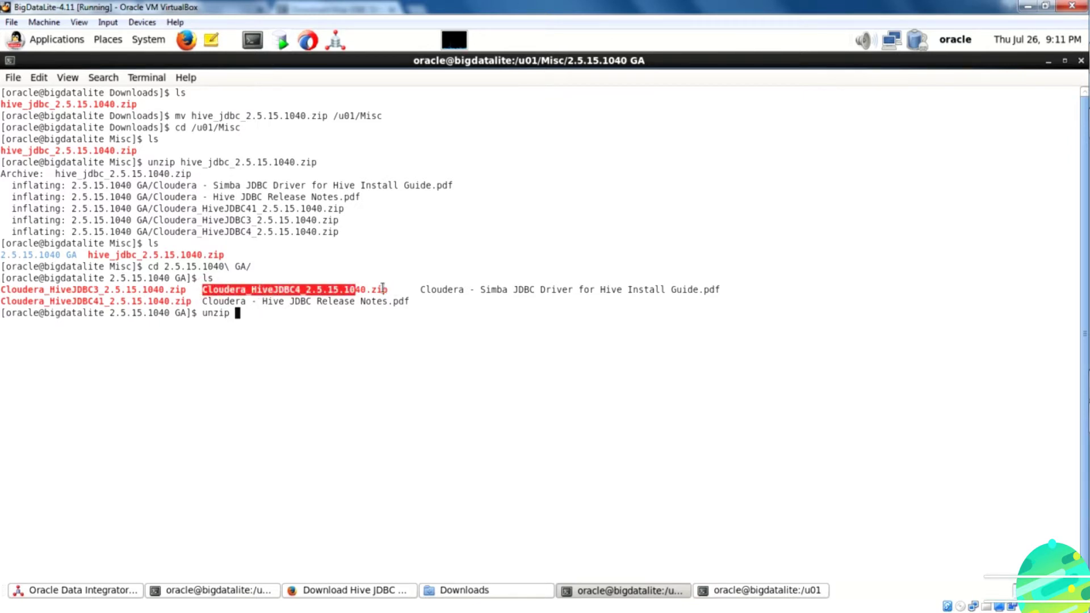
left_click_drag(387, 289, 205, 290)
right_click(231, 290)
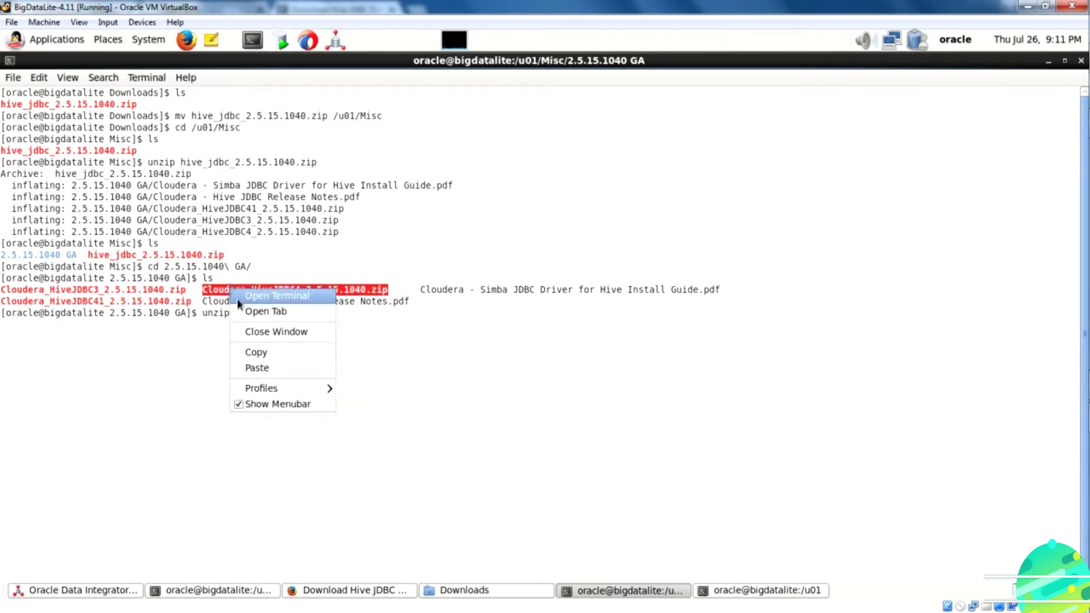
left_click(250, 350)
right_click(247, 317)
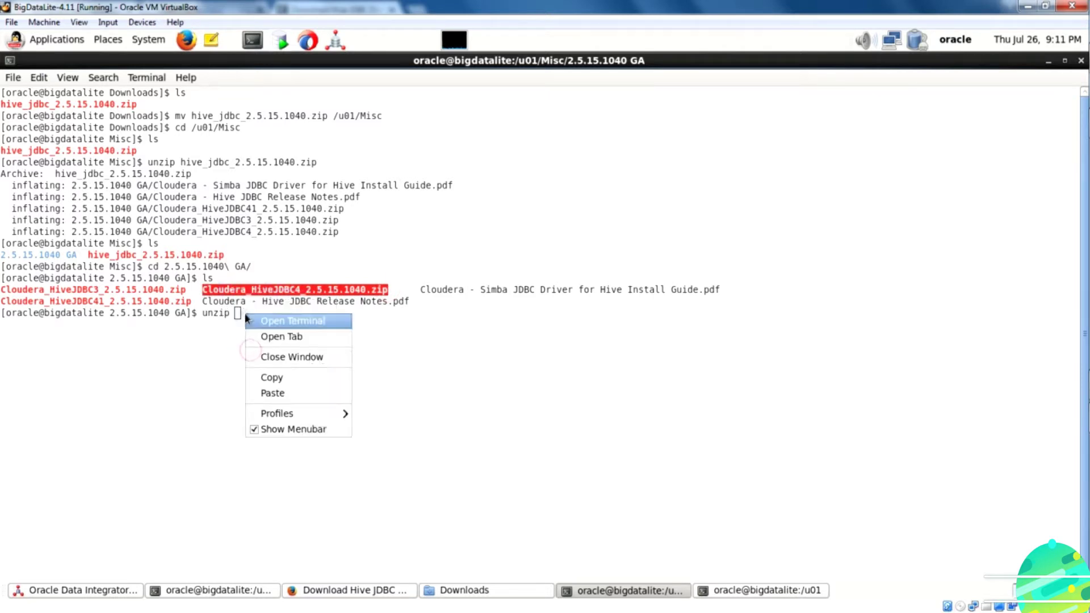
left_click(264, 390)
key("Return")
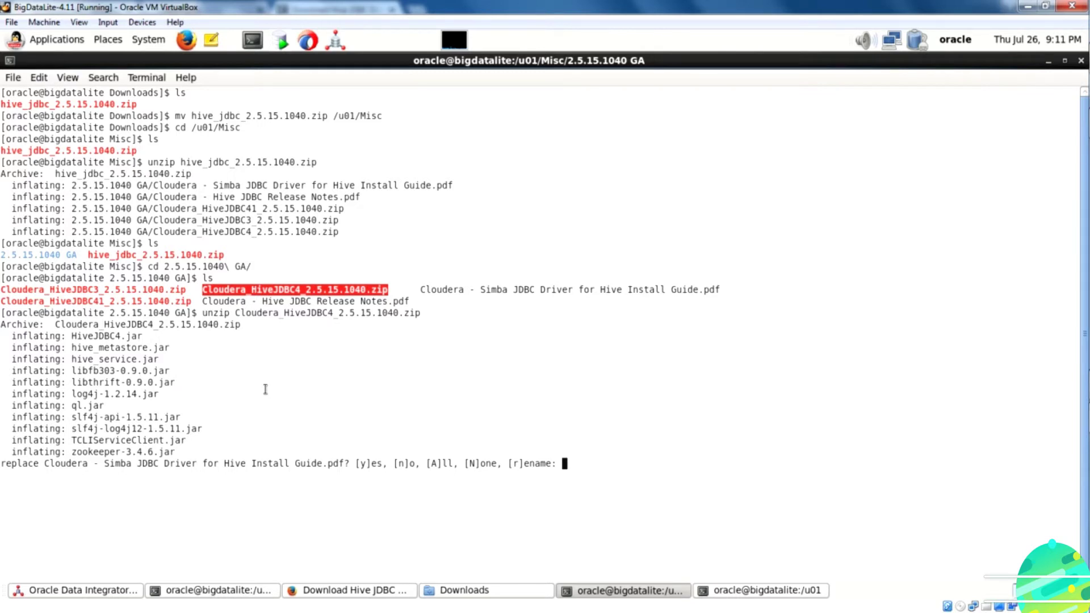
type("y")
key("Return")
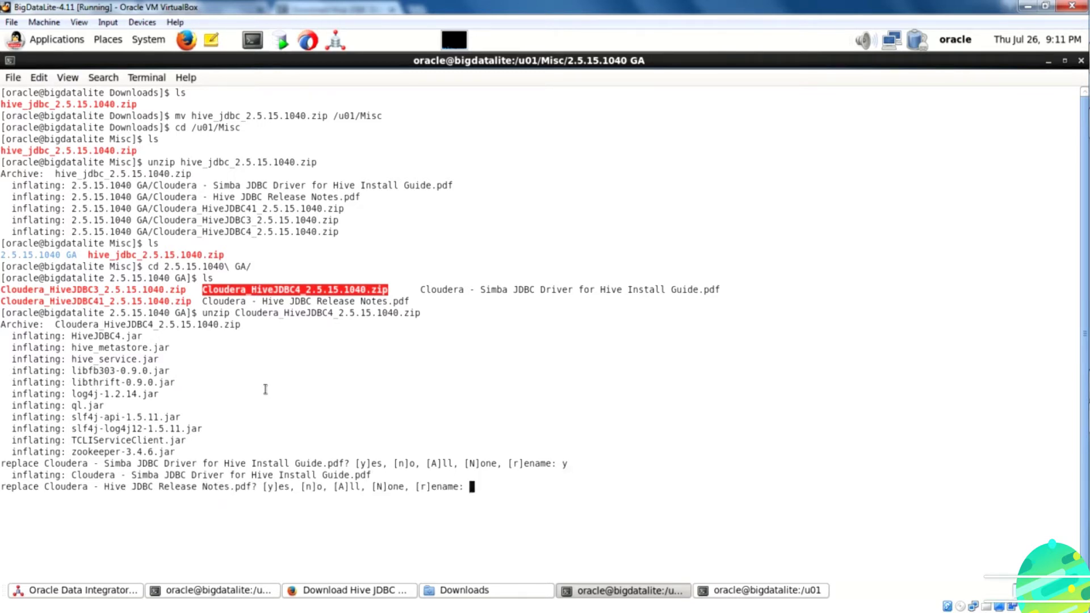
type("y")
key("Return")
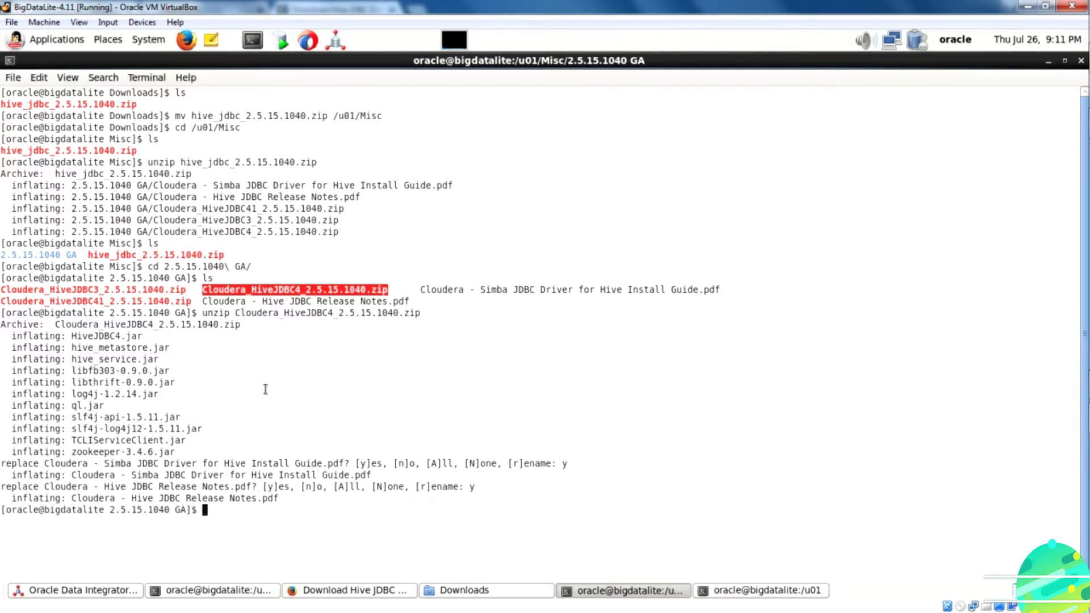
List the extracted driver jar files in the 2.5.15.1040 GA directory.
type("pwd")
key("BackSpace")
key("BackSpace")
type("ls")
key("Return")
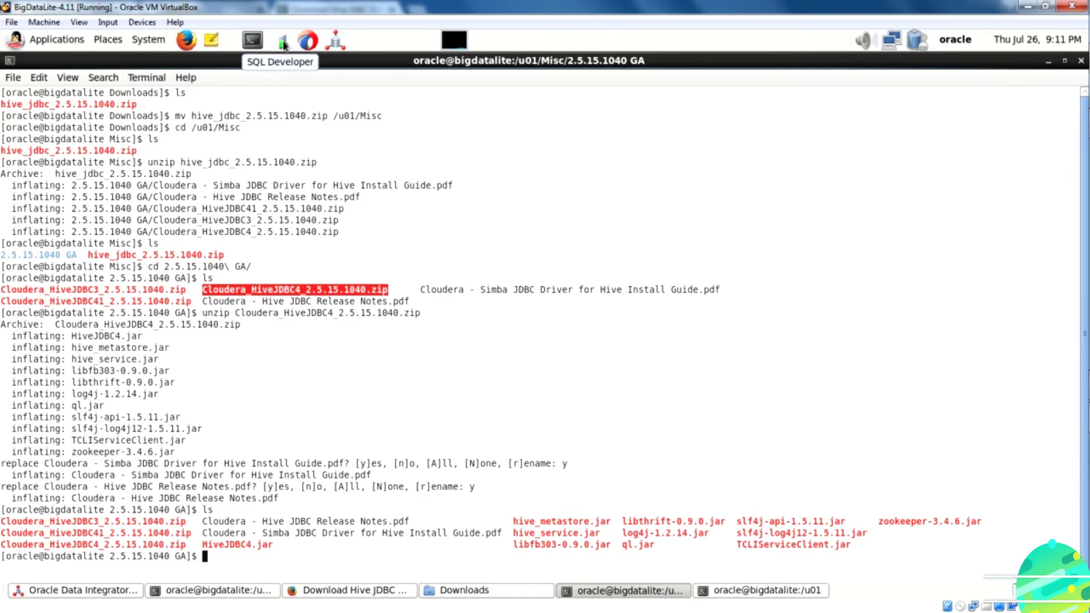
Launch Oracle SQL Developer and maximize its window.
left_click(283, 43)
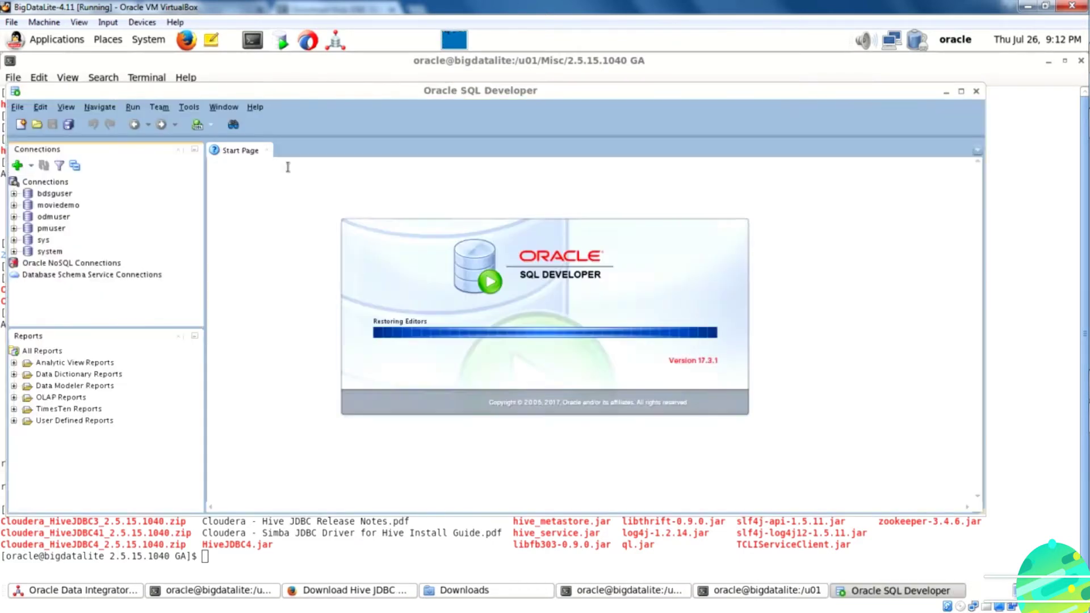
left_click(189, 107)
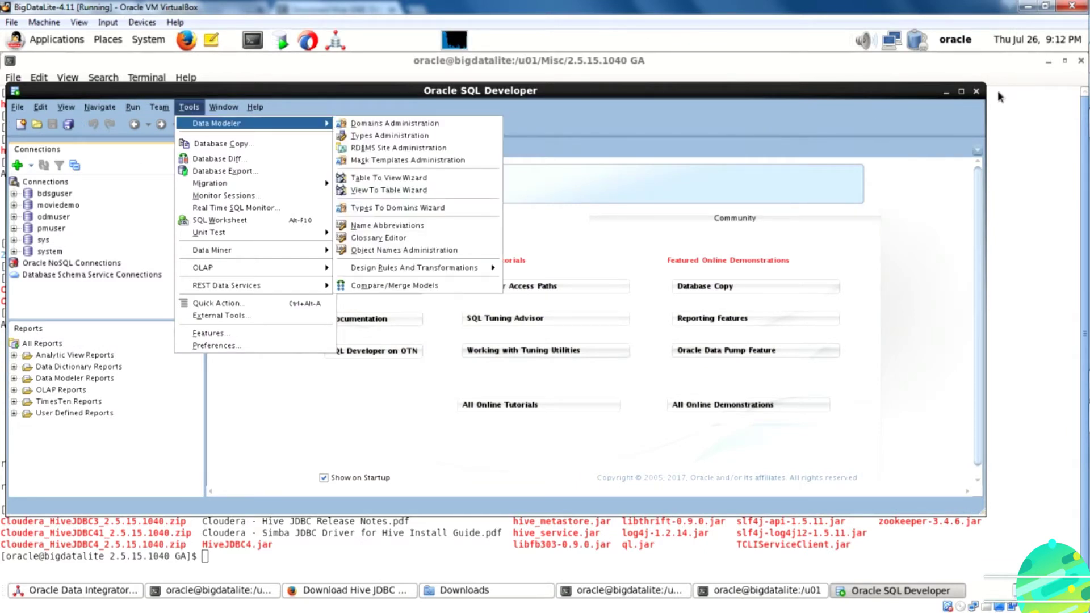
left_click(962, 92)
left_click(961, 92)
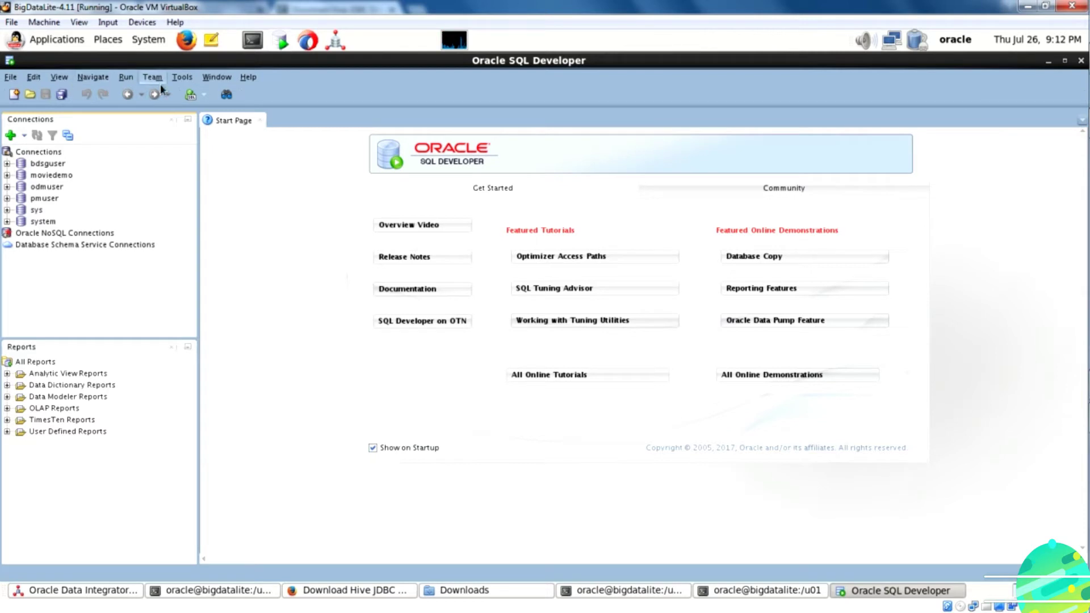
Open the Third Party JDBC Drivers page under Database in the SQL Developer preferences.
left_click(191, 80)
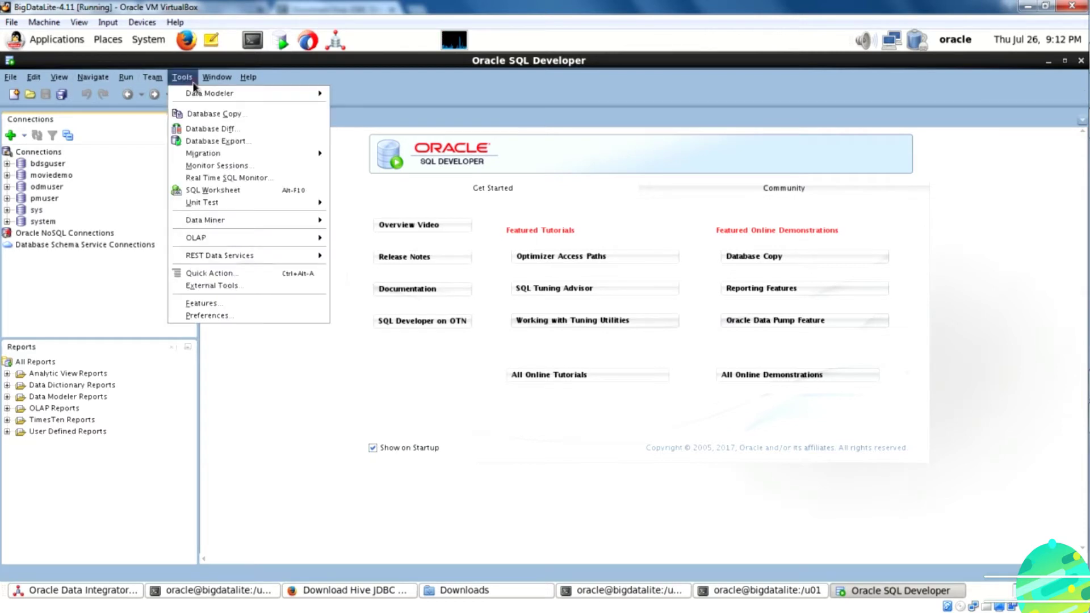
left_click(219, 315)
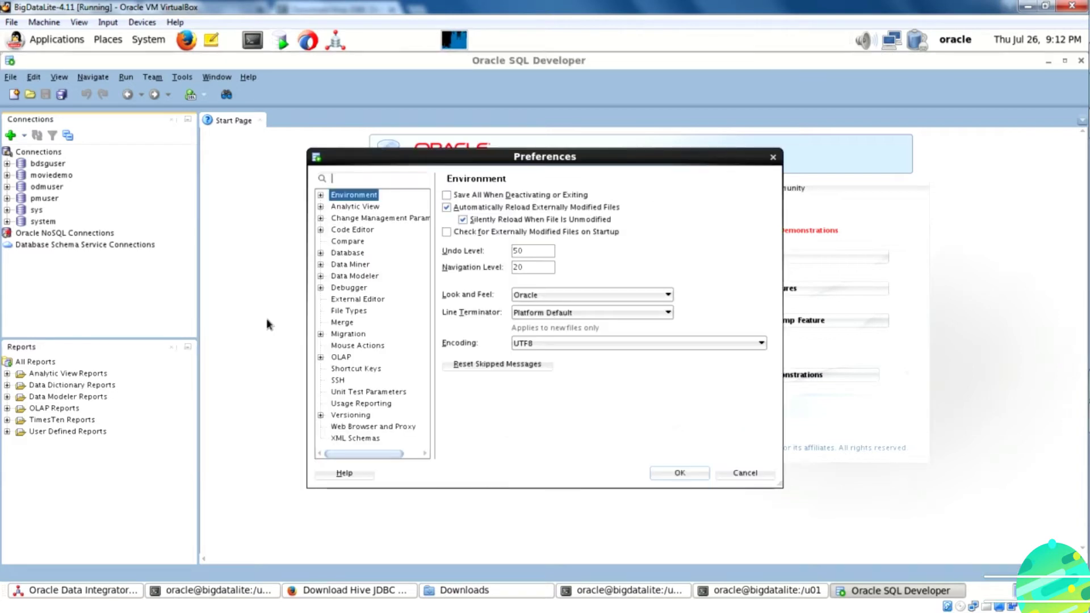
left_click(320, 253)
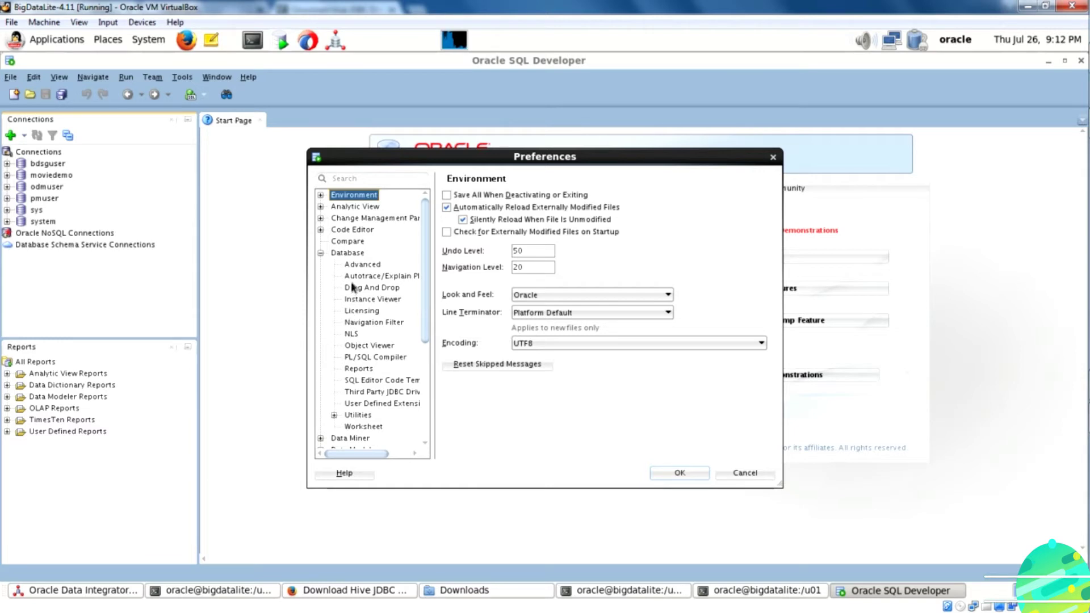
left_click(359, 392)
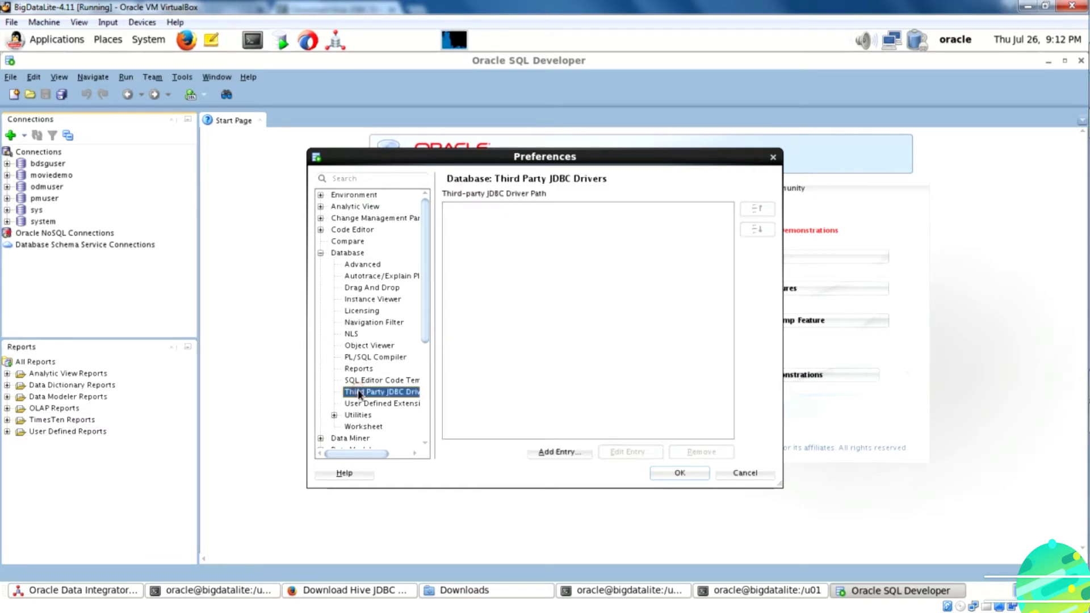
Start adding a third-party driver path entry and browse to the /u01/Misc/2.5.15.1040 GA directory, expanding its contents.
left_click(559, 452)
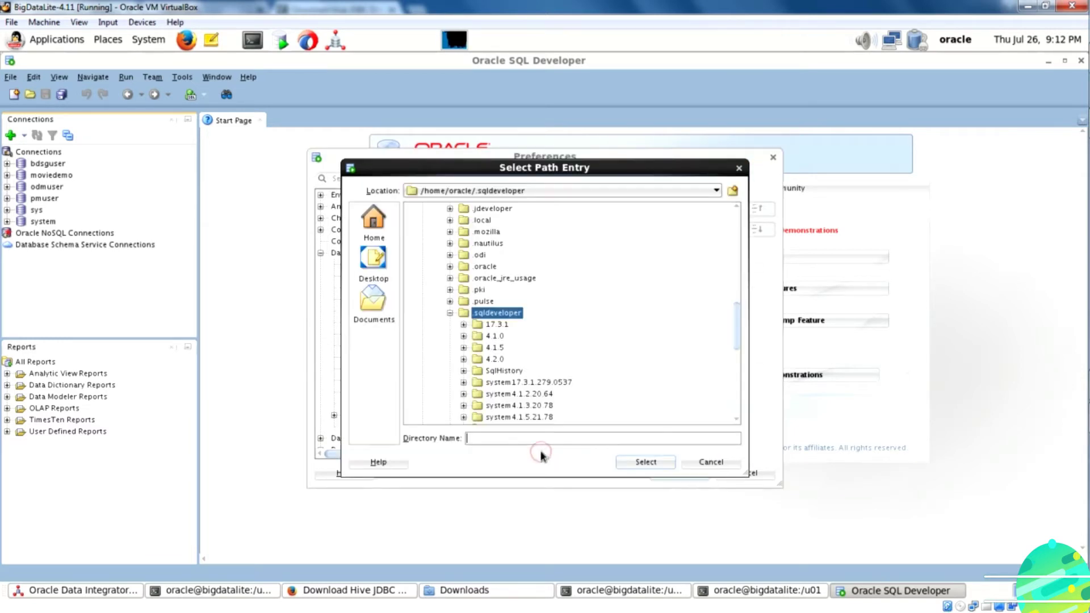
left_click(450, 313)
scroll(445, 317, "up", 2)
scroll(447, 317, "up", 10)
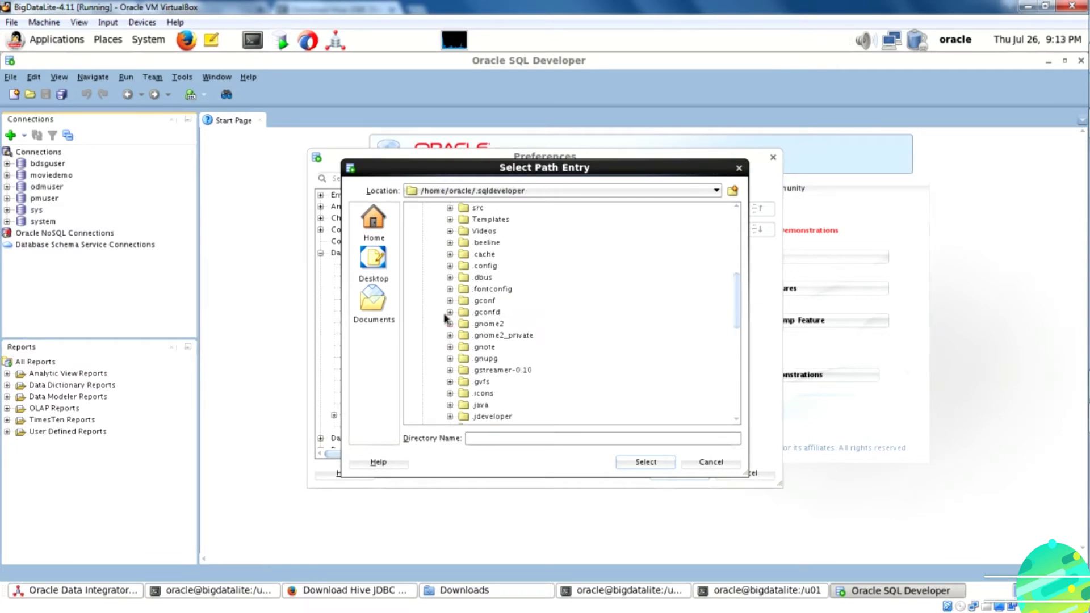
left_click(422, 278)
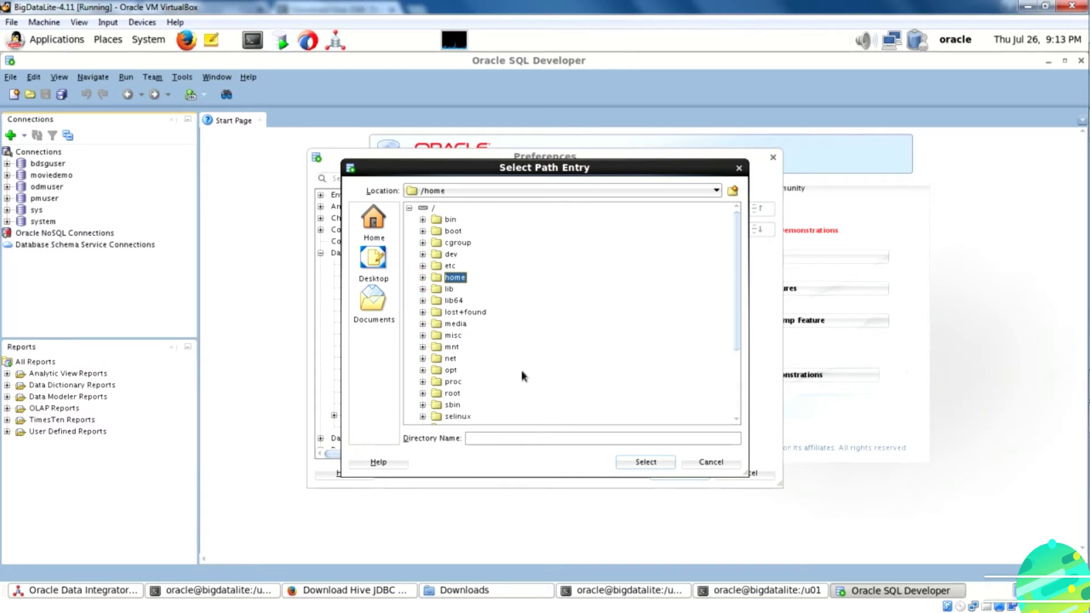
scroll(521, 370, "down", 2)
left_click(422, 393)
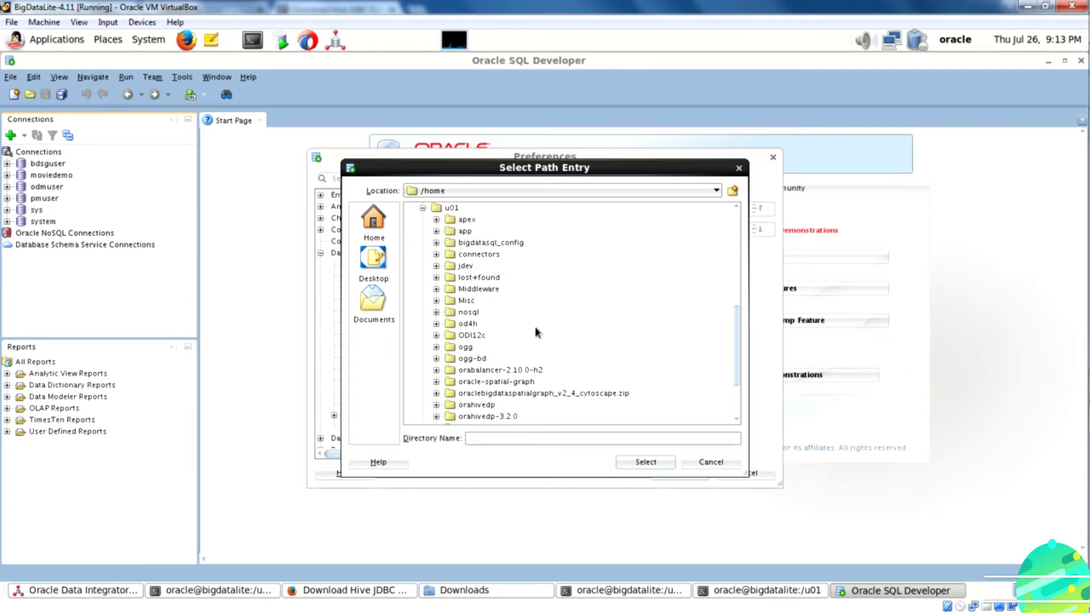
scroll(534, 326, "down", 2)
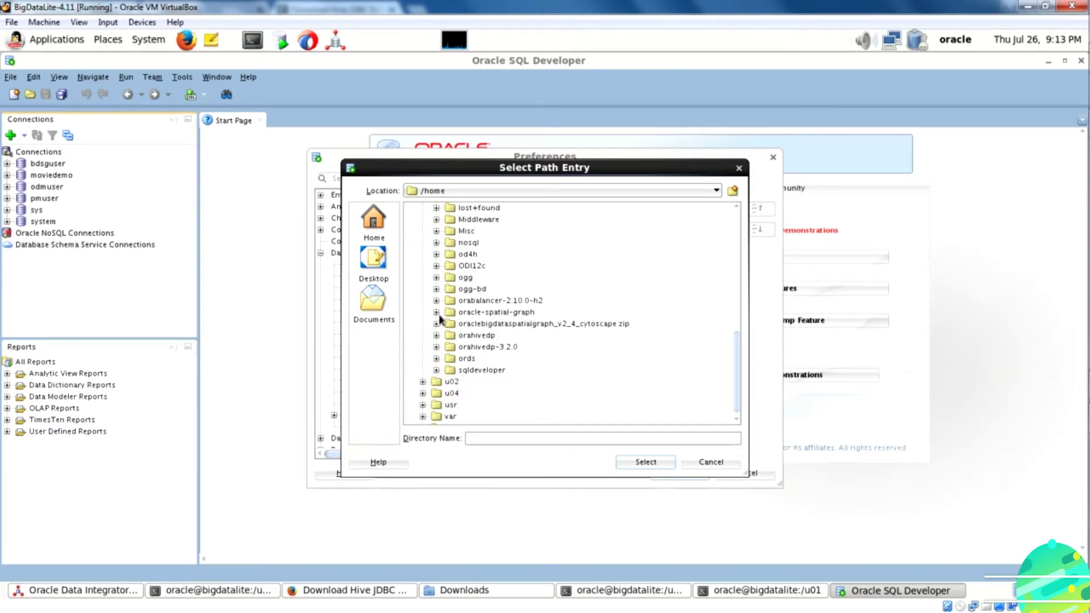
scroll(430, 378, "up", 1)
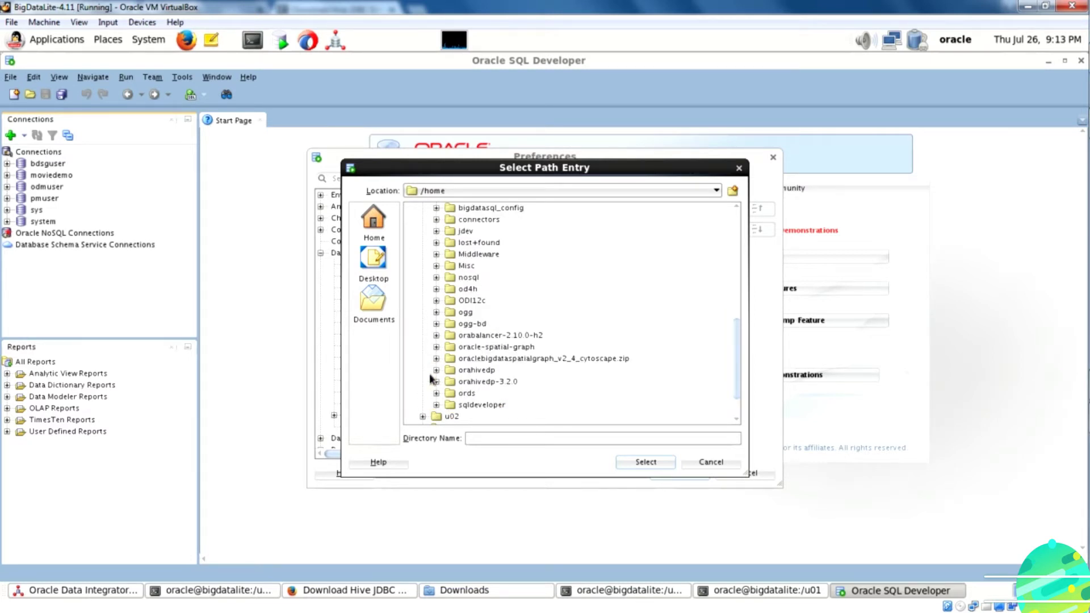
left_click(436, 265)
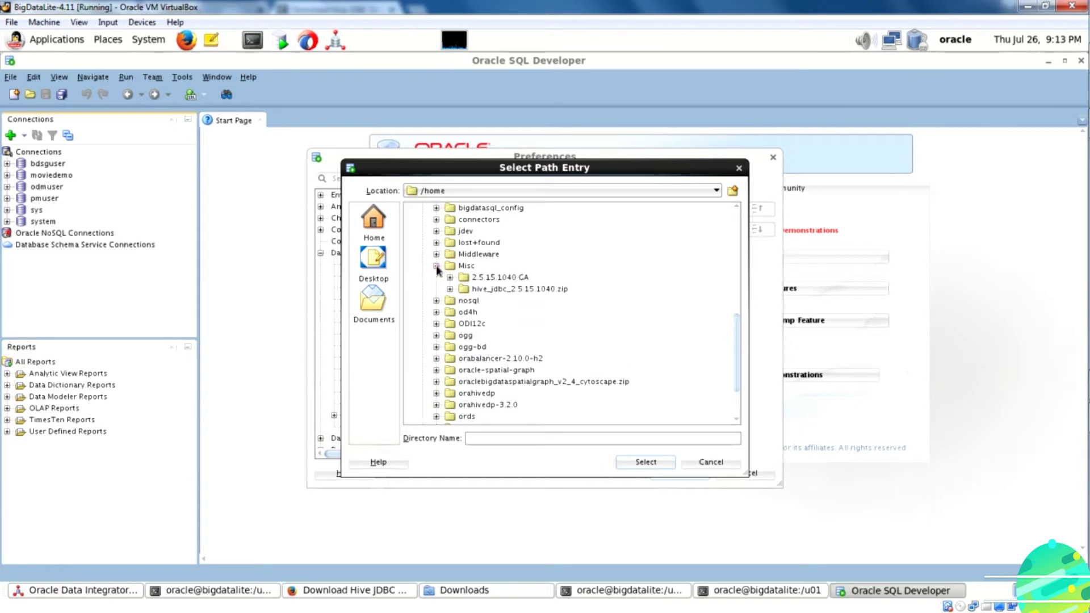
left_click(449, 277)
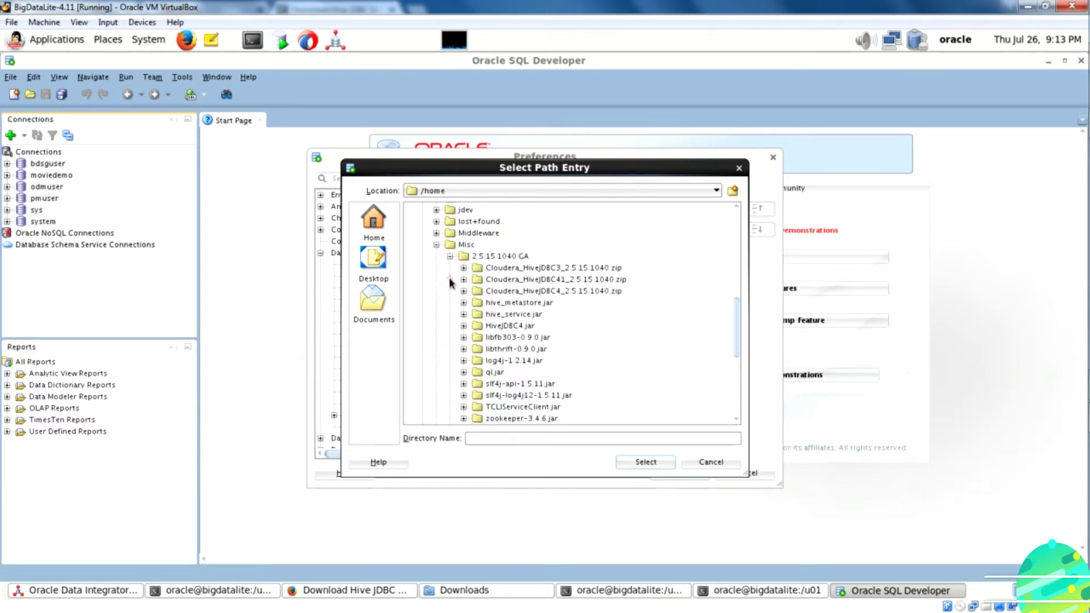
Add all jar files from hive_metastore.jar through zookeeper-3.4.6.jar as third-party JDBC drivers and accept the preferences.
left_click(532, 304)
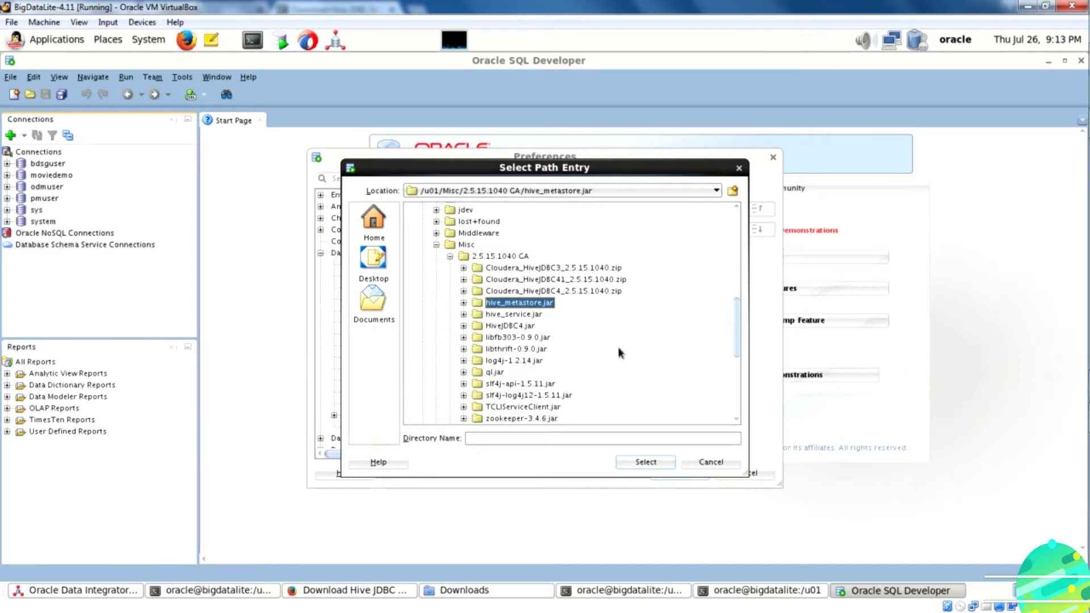
key("shift+Down")
key("shift+Down")
key("shift+Down")
key("shift+Down")
key("shift+Down")
key("shift+Down")
key("shift+Down")
key("shift+Down")
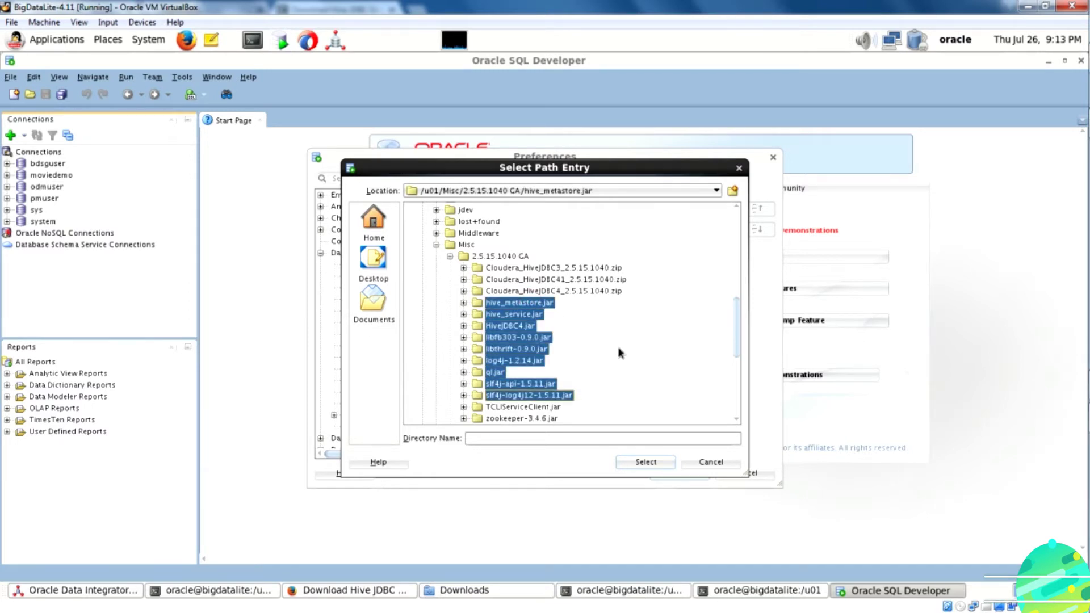
key("shift+Down")
key("shift+Down")
key("shift+Down")
key("shift+Up")
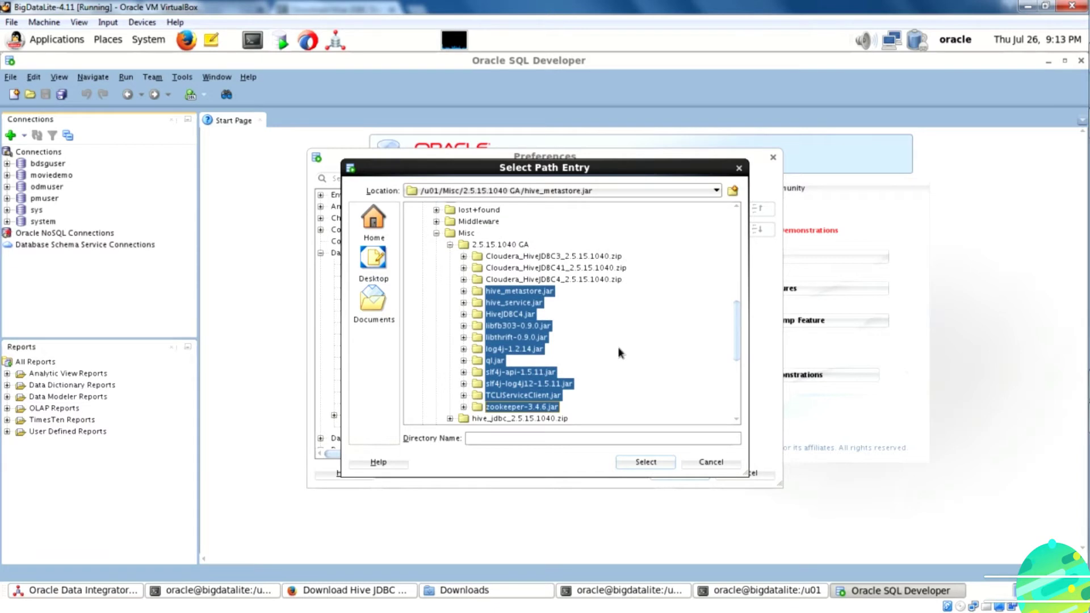
left_click(648, 461)
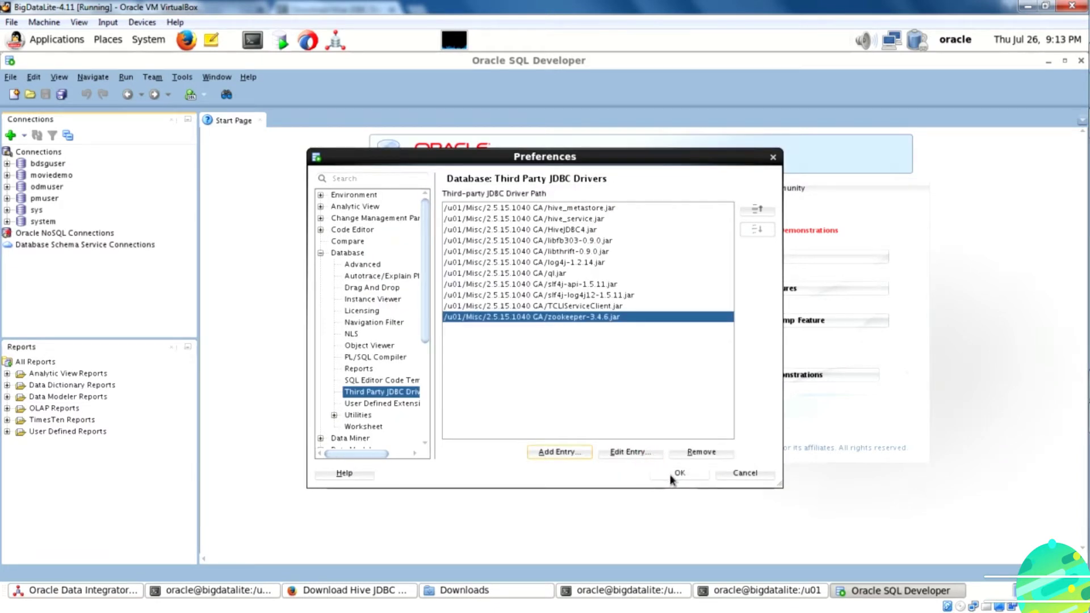
left_click(671, 476)
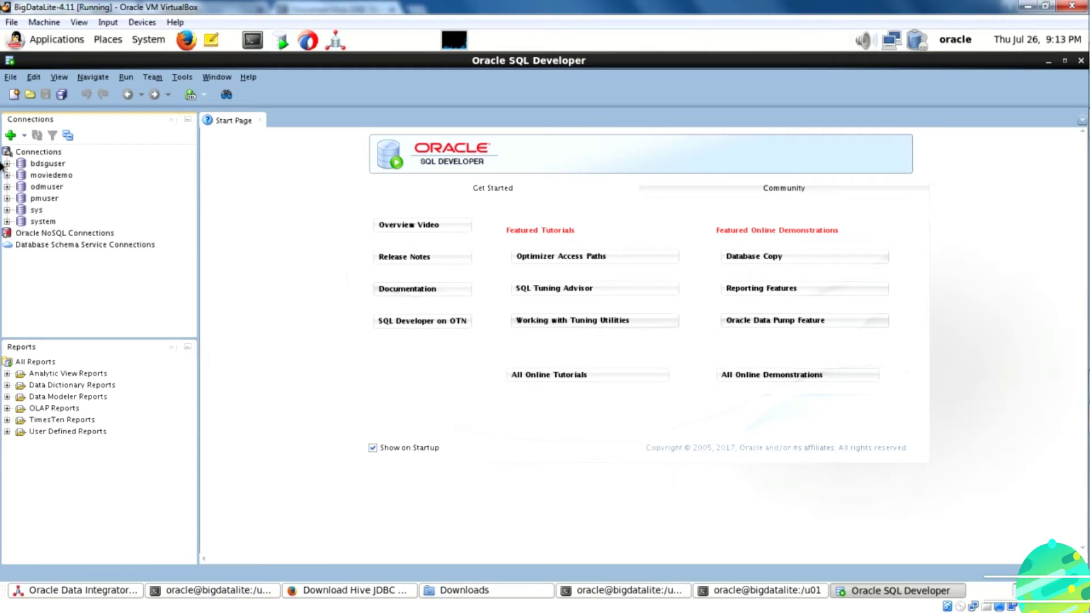
Create, test and save a Hive connection named hive with username hive, the account password, host localhost, port 10000 and database hive.
left_click(11, 136)
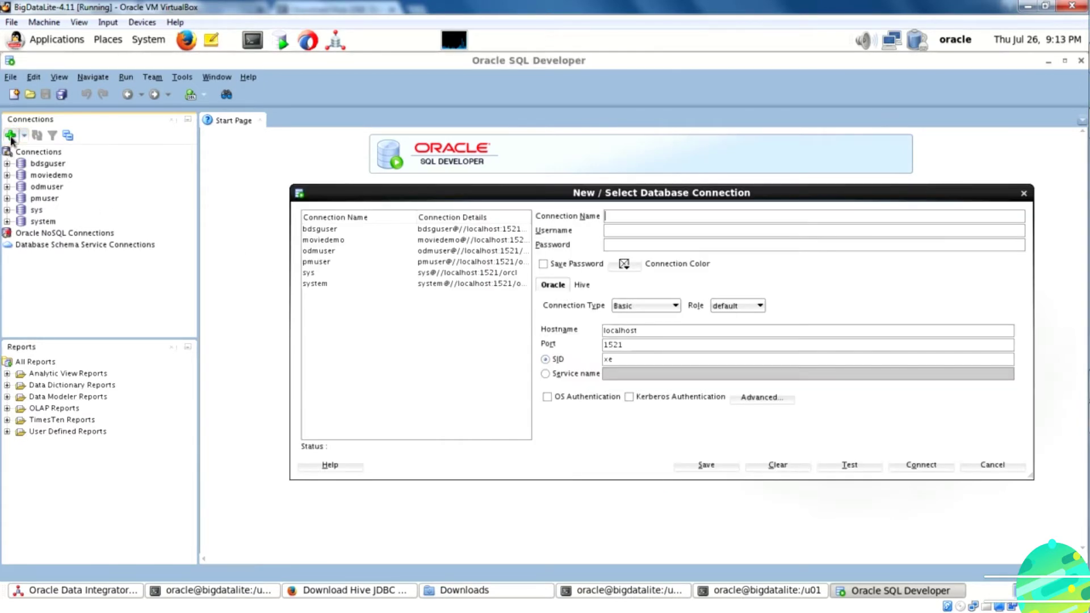
left_click(581, 287)
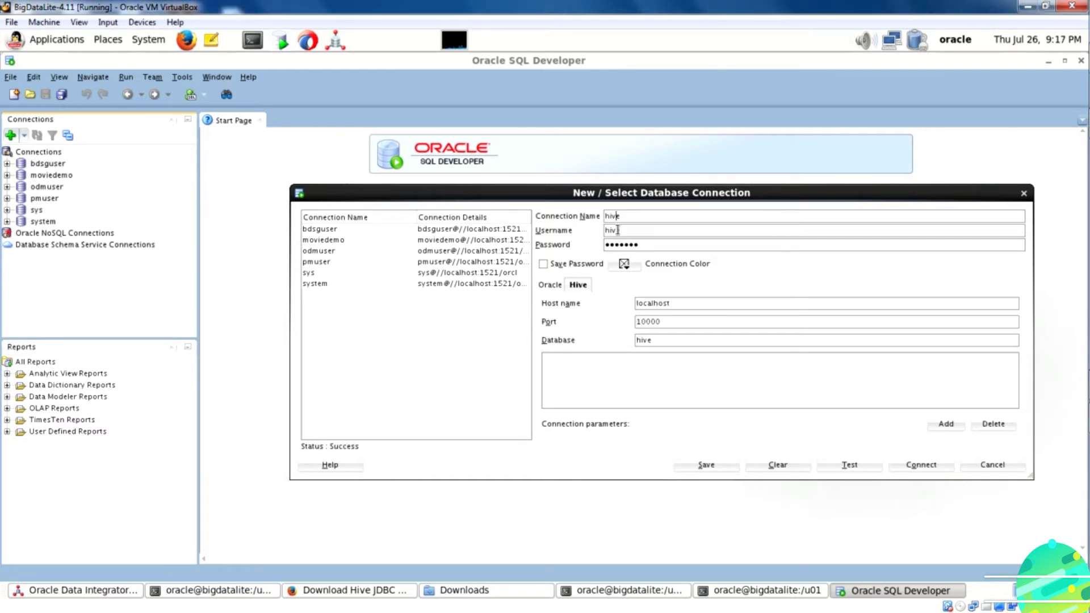
left_click(629, 244)
left_click(848, 466)
left_click(714, 465)
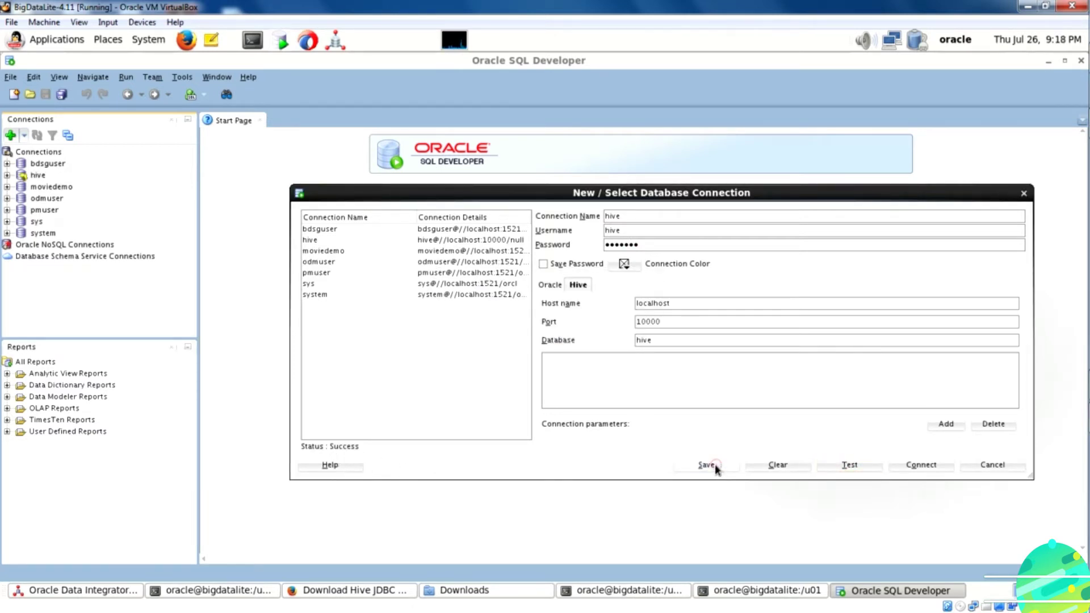
Connect to the hive connection and expand the table lists of its moviedemo and default databases.
left_click(919, 464)
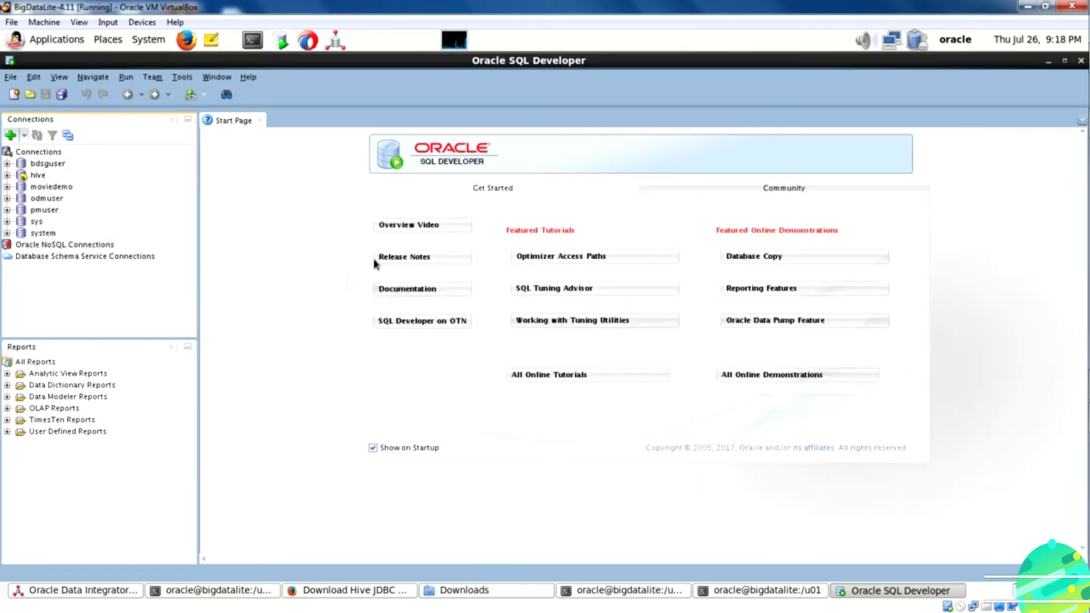
left_click(7, 176)
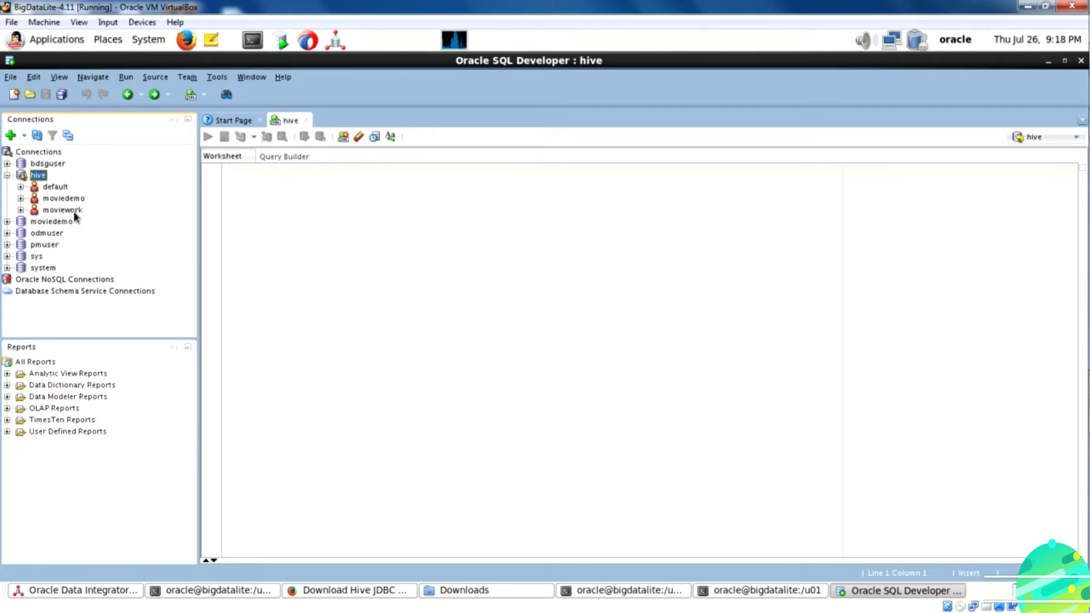
left_click(20, 198)
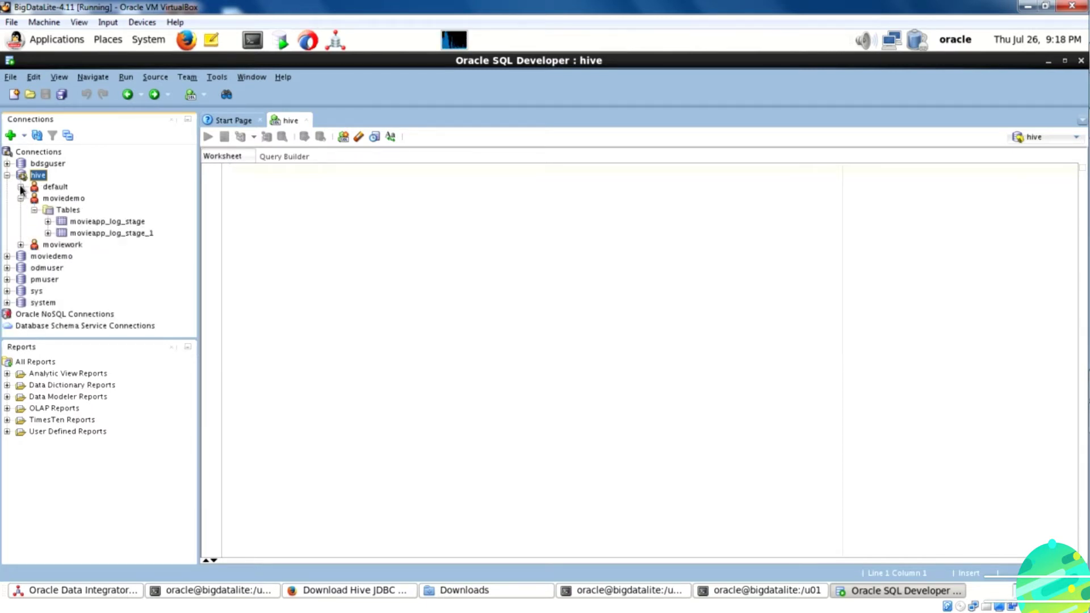
left_click(21, 186)
left_click(34, 198)
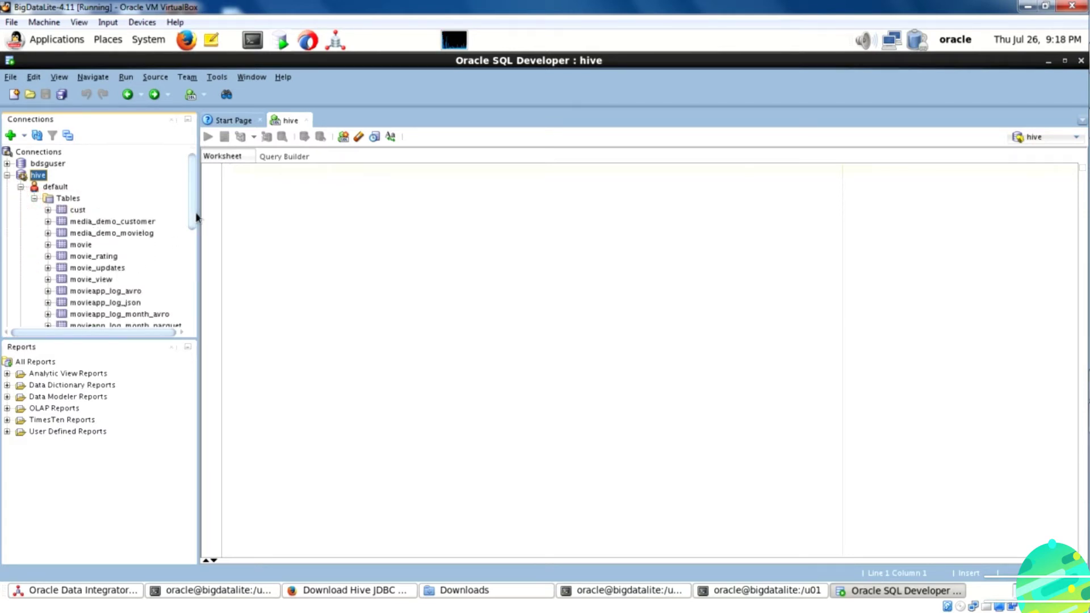
Open the movie table of the default database and examine the first row's data across its columns.
left_click_drag(197, 217, 192, 245)
left_click(70, 172)
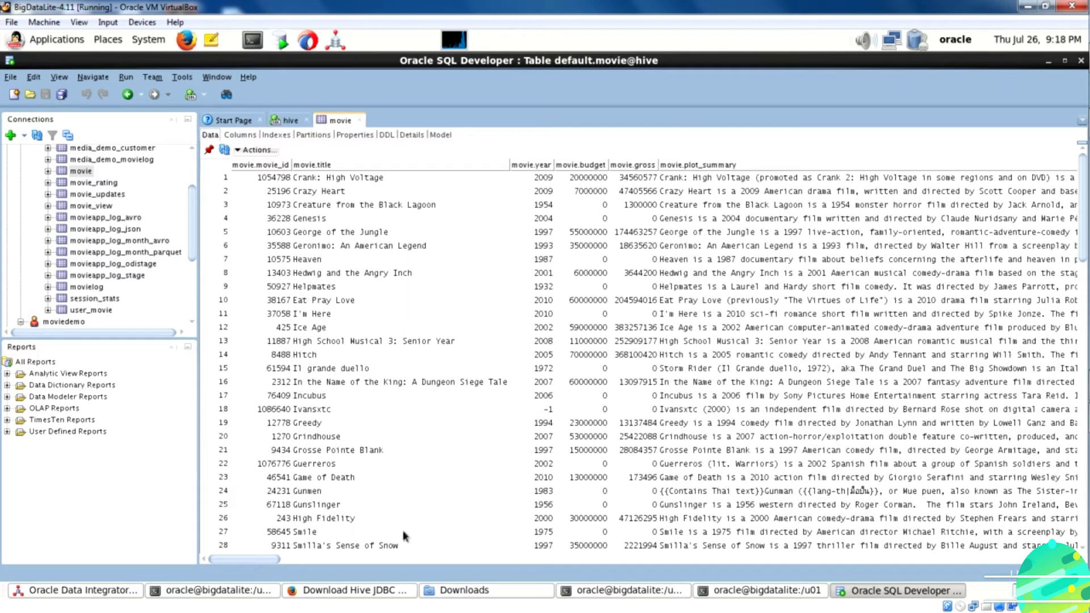
left_click_drag(263, 562, 246, 537)
left_click(269, 182)
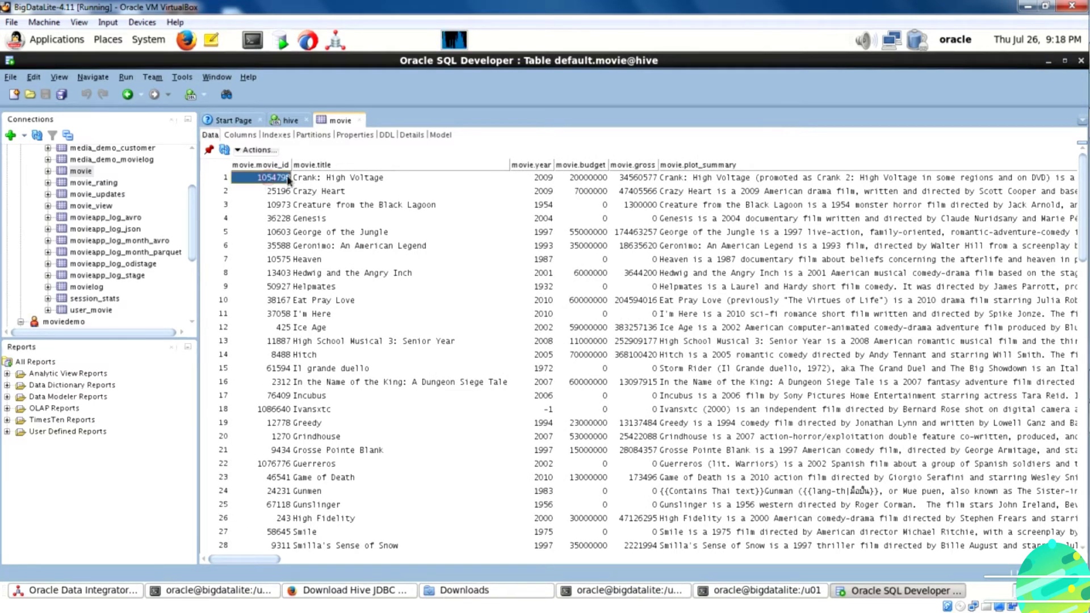
left_click(314, 183)
key("Right")
key("Right")
key("Right")
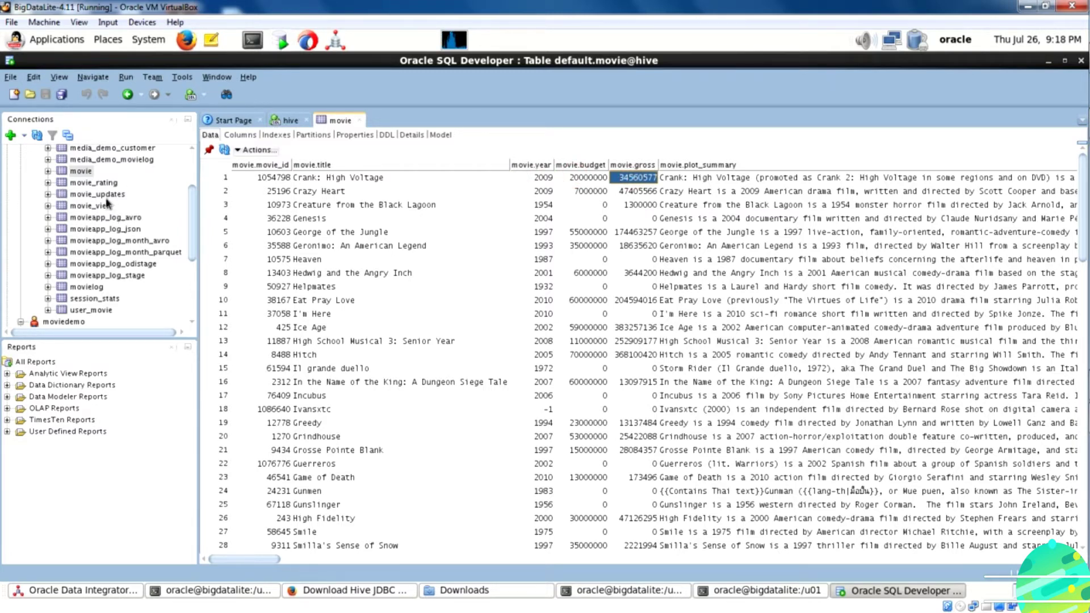
Open the movieapp_log_avro table and examine its data across rows and columns, from custid to position.
left_click(106, 222)
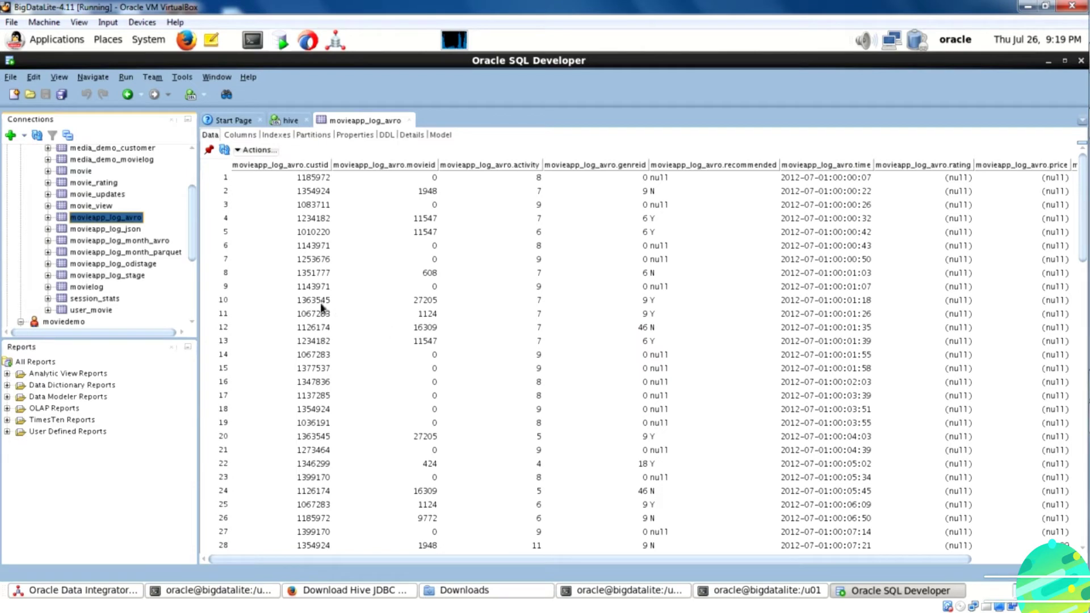
left_click(308, 181)
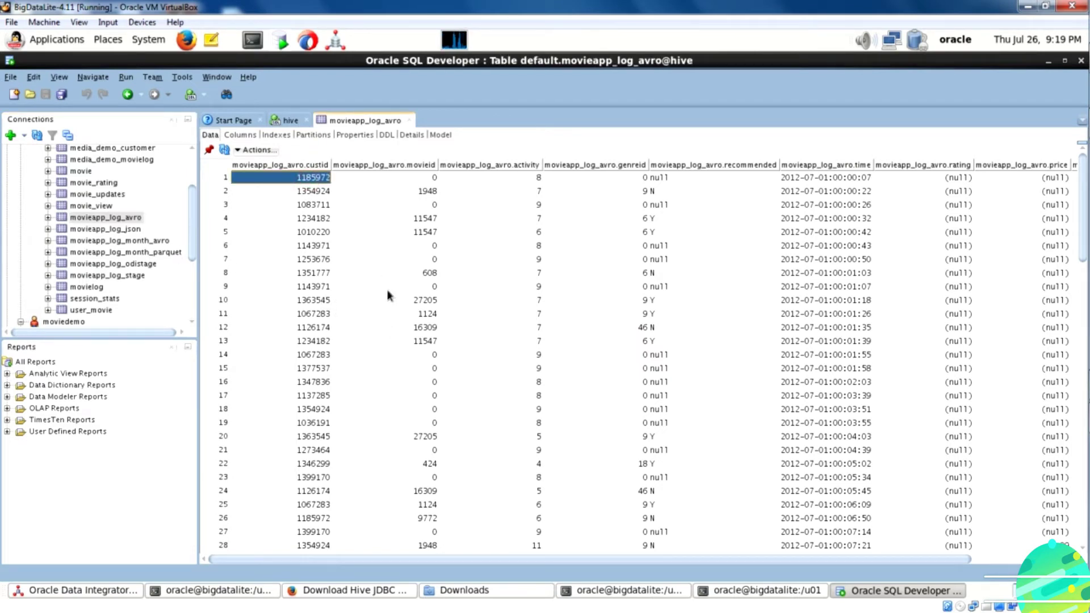
key("Right")
key("Right")
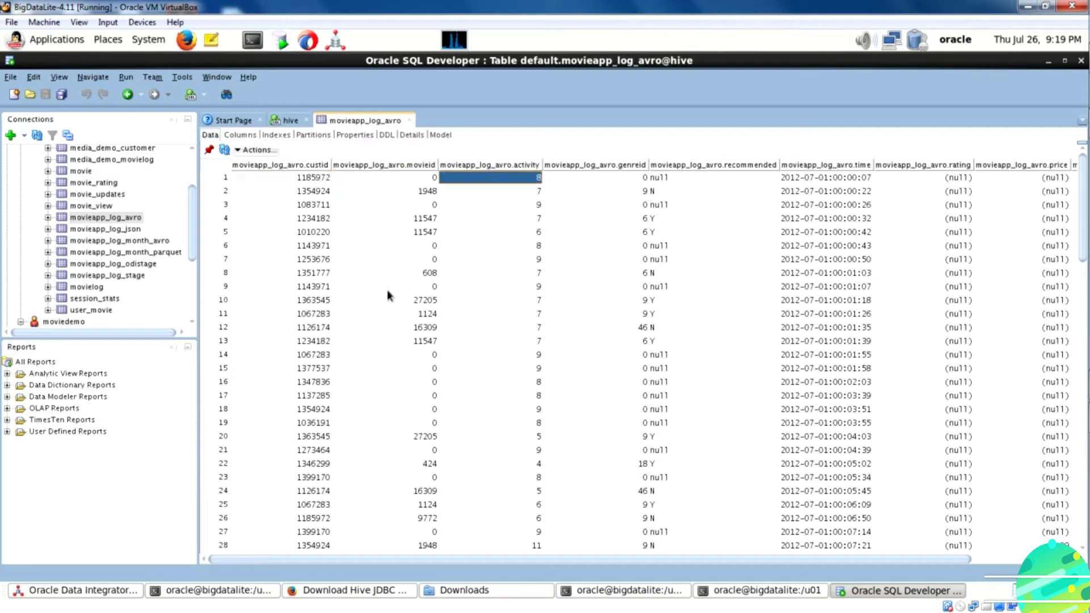
key("Down")
key("Down")
key("Down")
key("Down")
key("Down")
key("Up")
key("Up")
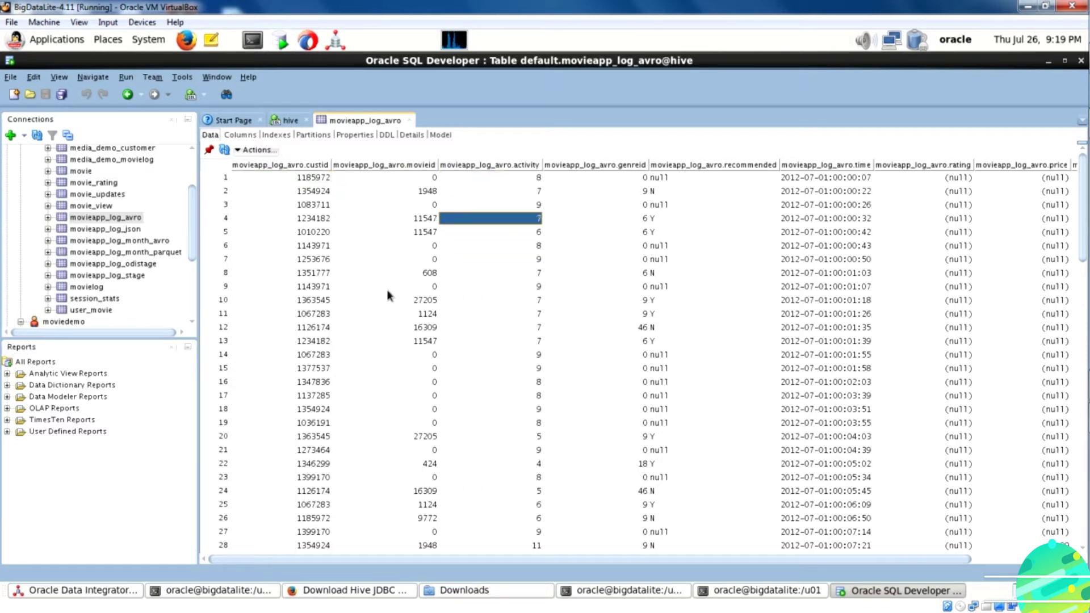
key("Up")
key("Up")
key("Up")
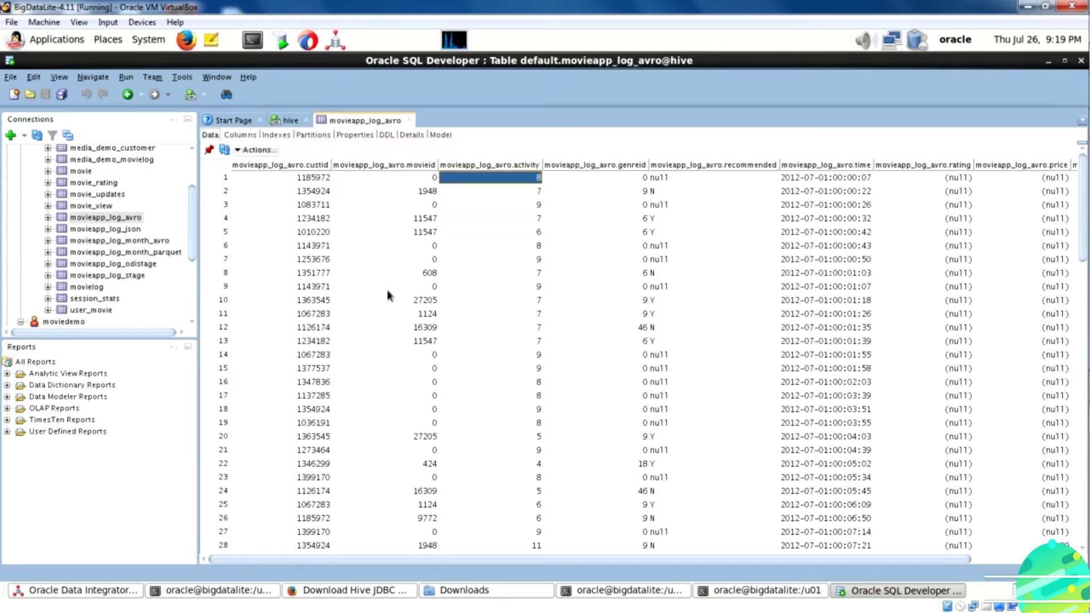
key("Right")
key("Right")
key("Right")
key("Right")
key("Right")
key("Right")
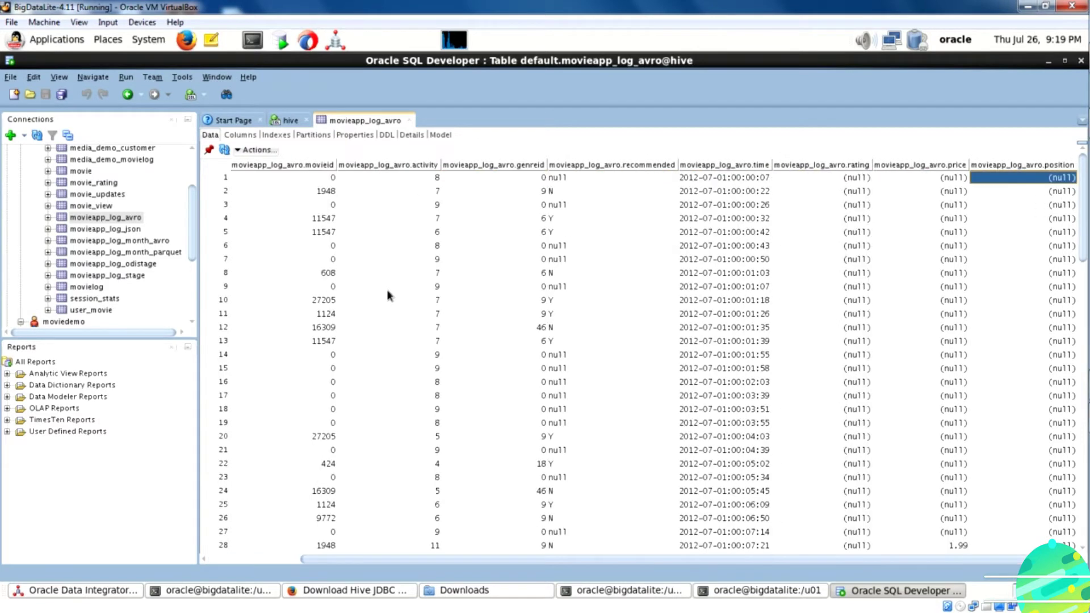
key("Left")
key("Left")
key("Left")
key("Left")
key("Left")
key("Left")
key("Left")
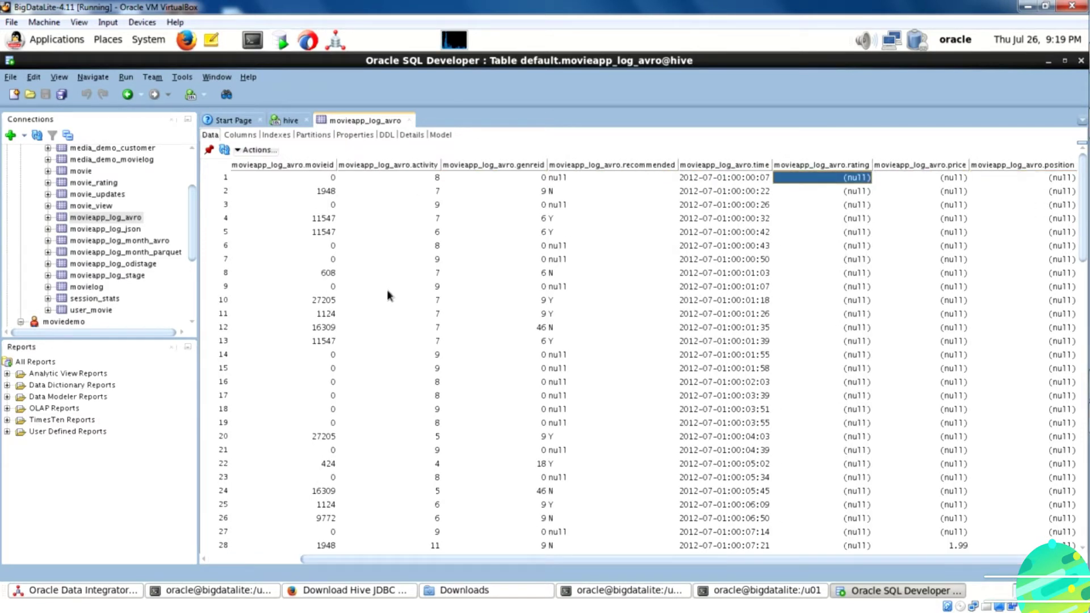
key("Left")
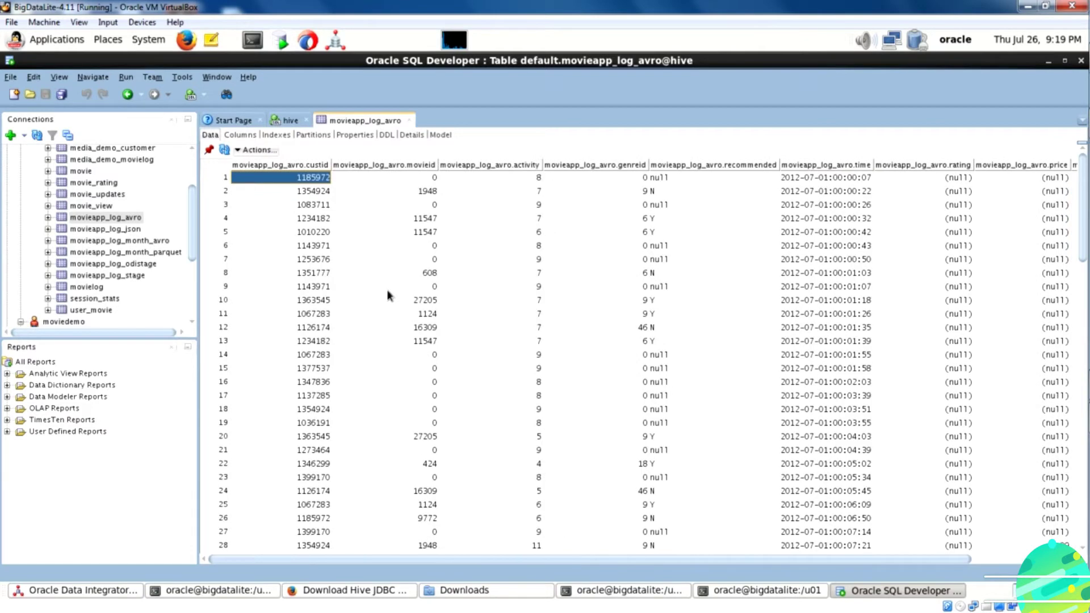
key("Right")
key("Right")
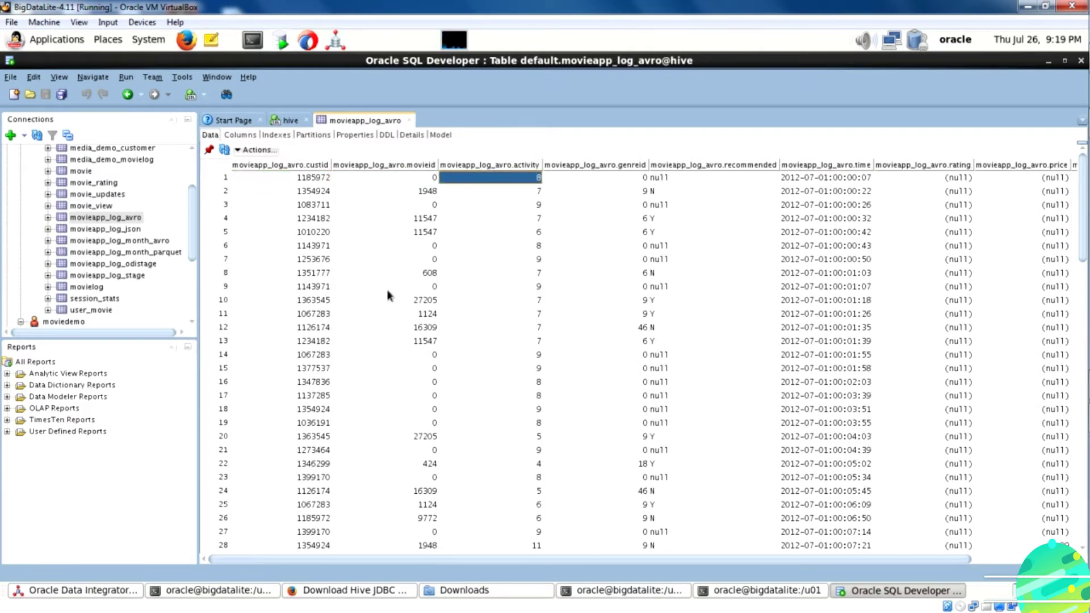
key("Left")
key("Left")
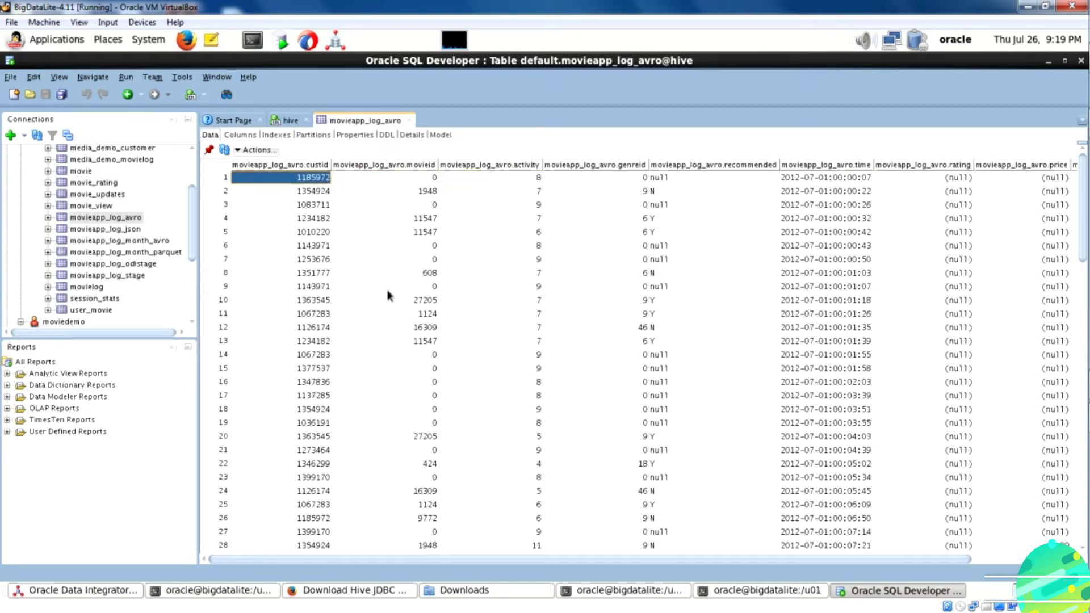
key("Down")
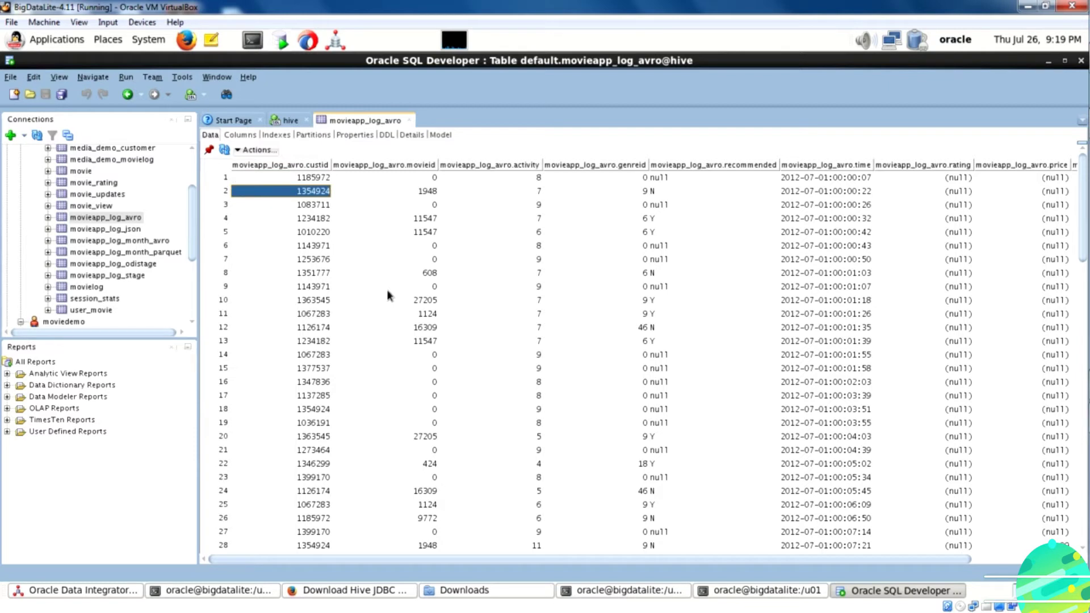
key("Right")
key("Right")
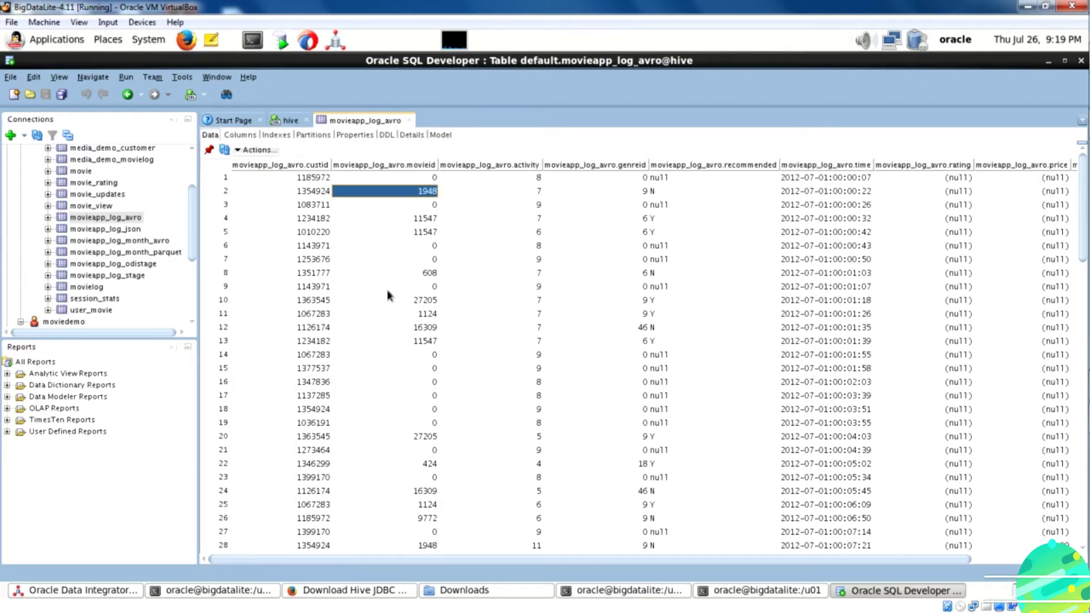
Examine the cell values in rows 2 to 6 of movieapp_log_avro, covering activity, recommended, time, rating, price and position.
key("Down")
key("Down")
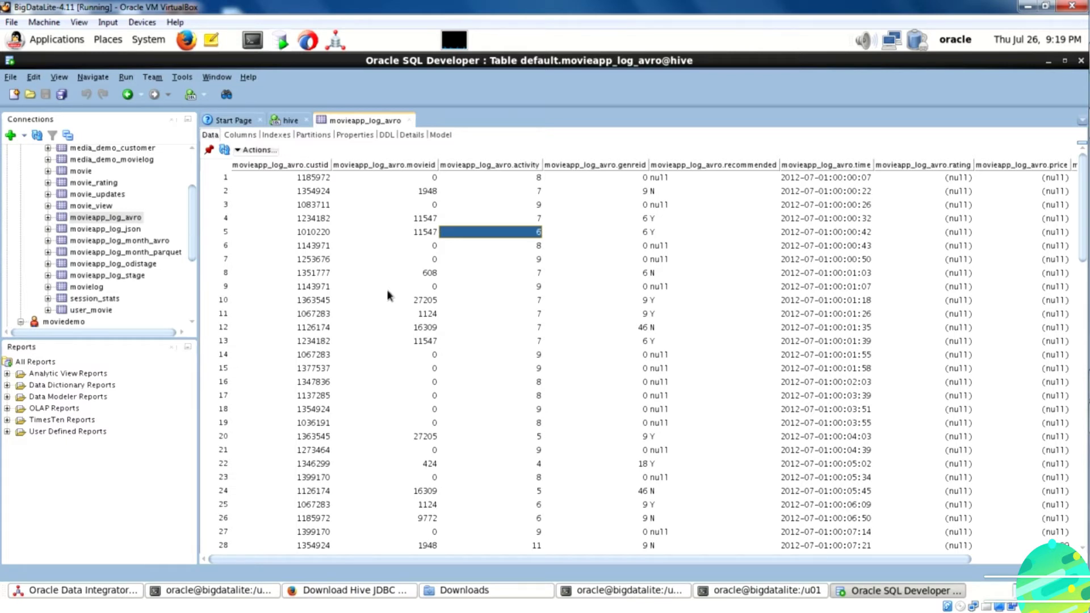
key("Right")
key("Right")
key("Left")
key("Right")
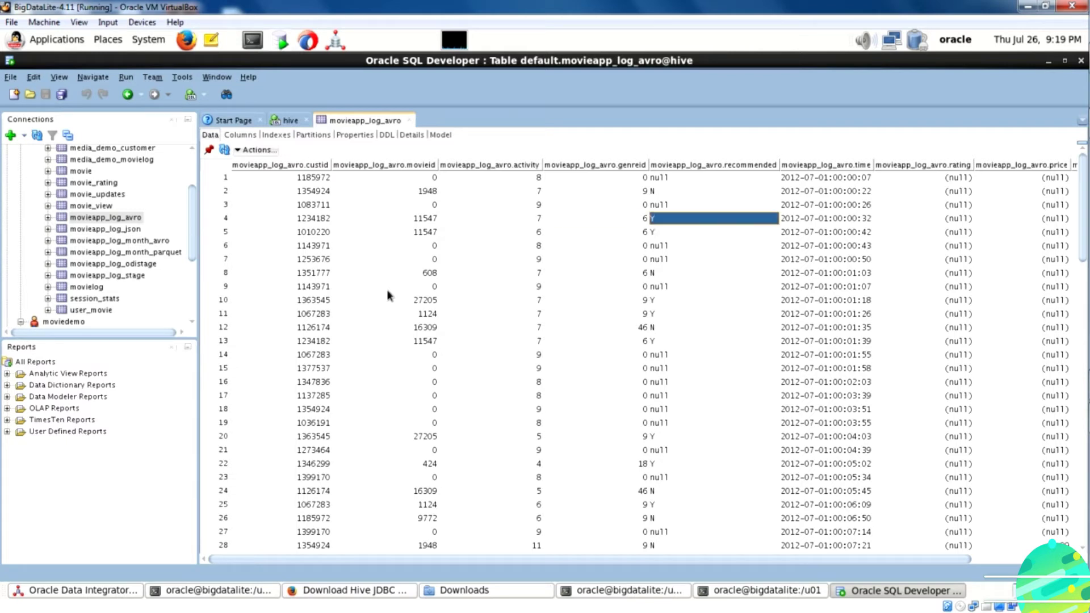
key("Right")
key("Right")
key("Right")
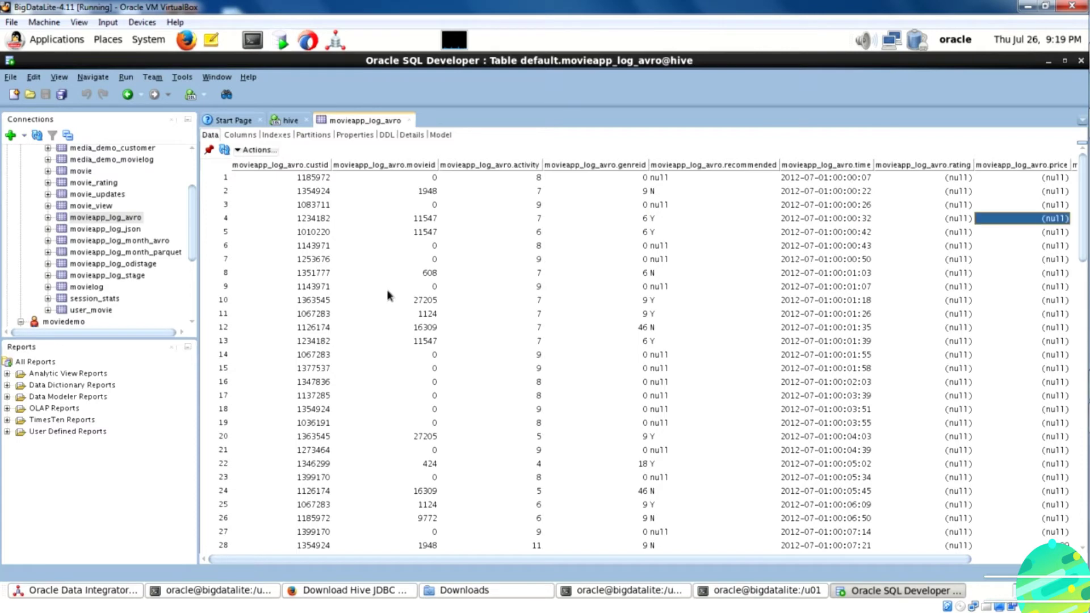
key("Right")
key("Left")
key("Left")
key("Left")
key("Left")
key("Left")
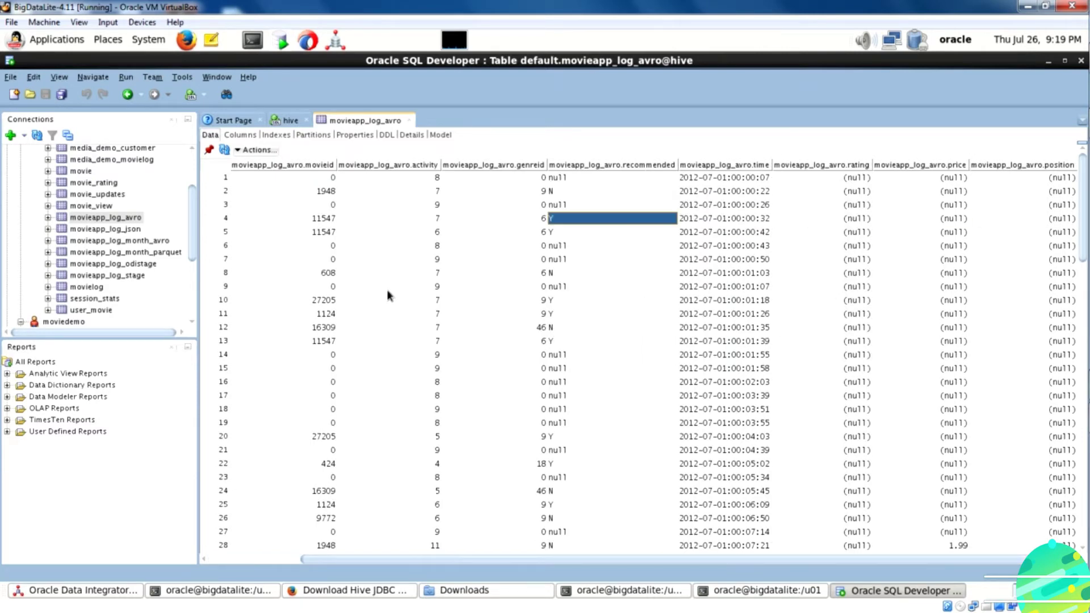
key("Right")
key("Right")
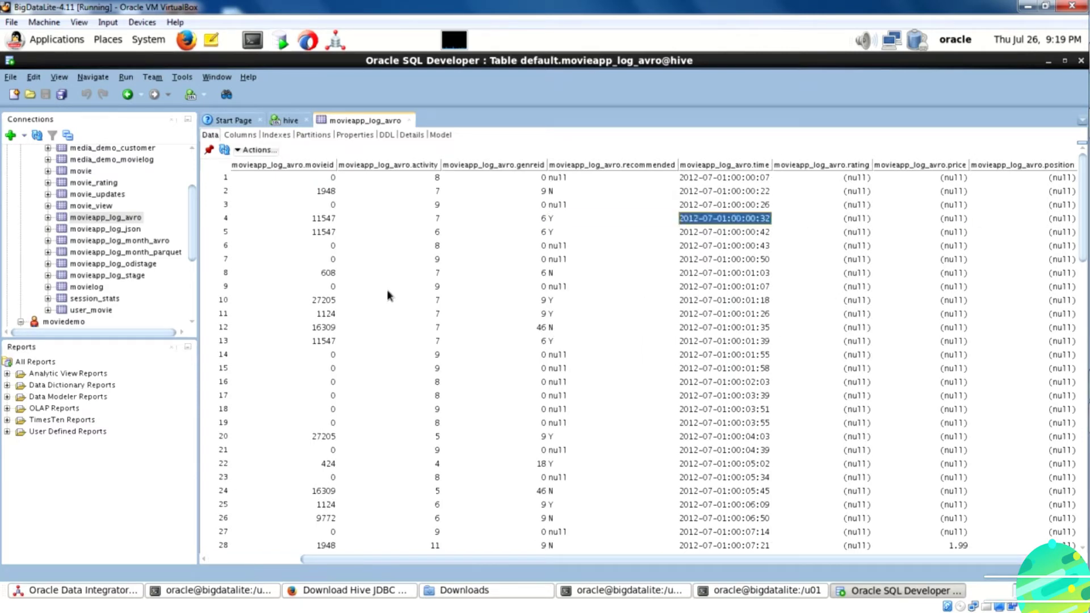
key("Down")
key("Left")
key("Down")
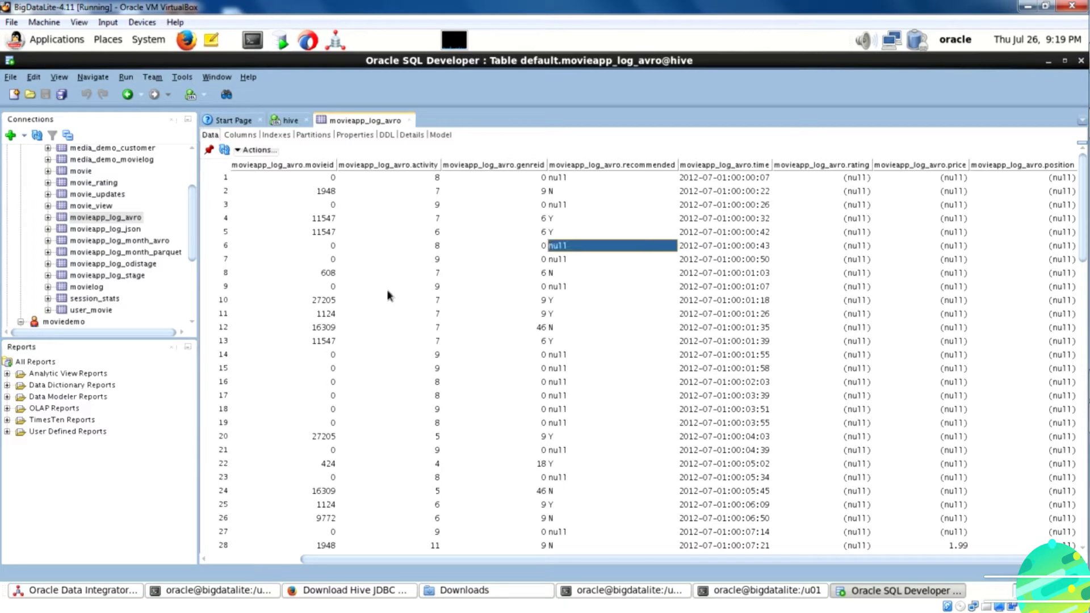
key("Up")
key("Right")
key("Right")
key("Right")
key("Right")
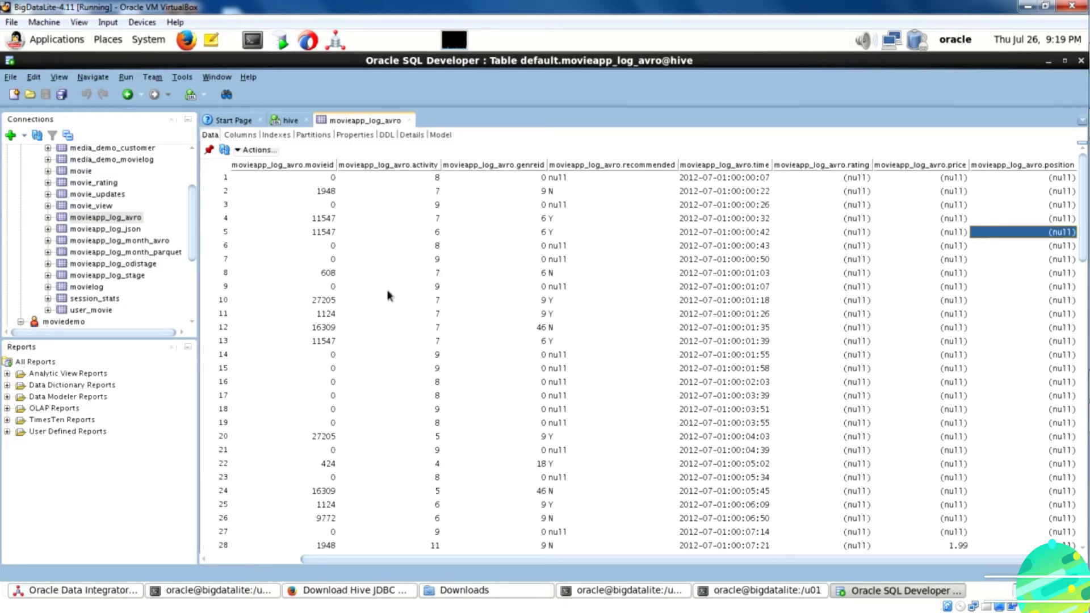
key("Left")
key("Home")
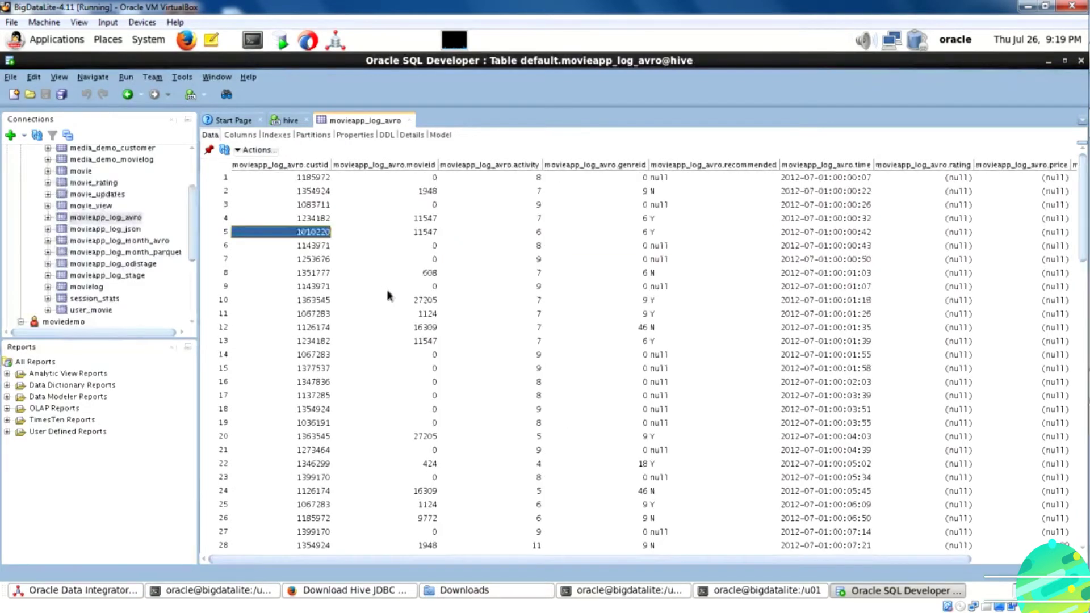
Open the movie_rating table of the default database and examine its titles, years and average ratings and its available table actions.
left_click(85, 184)
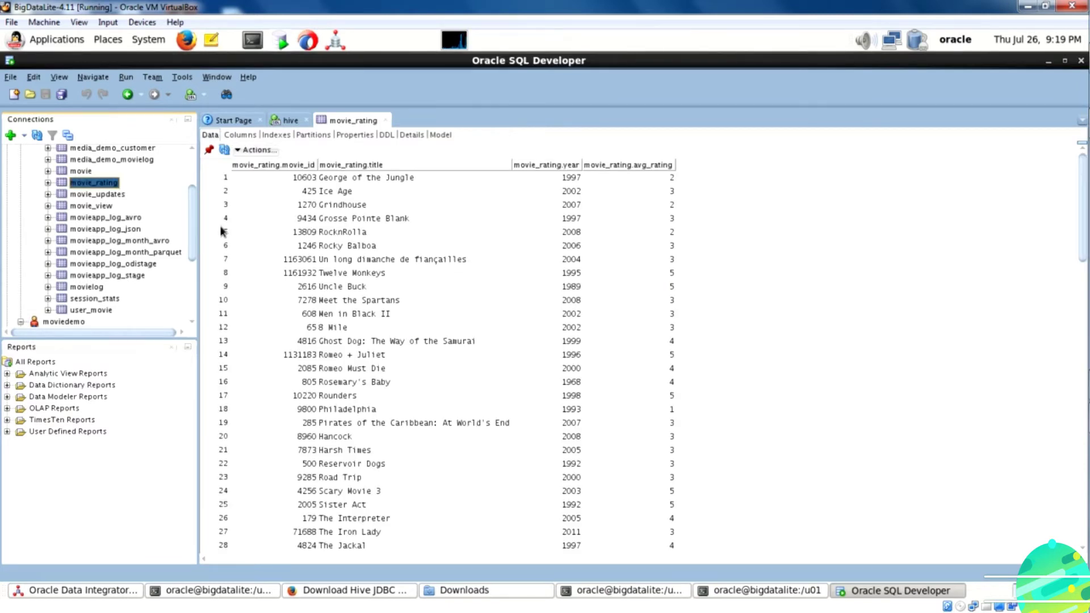
left_click(494, 276)
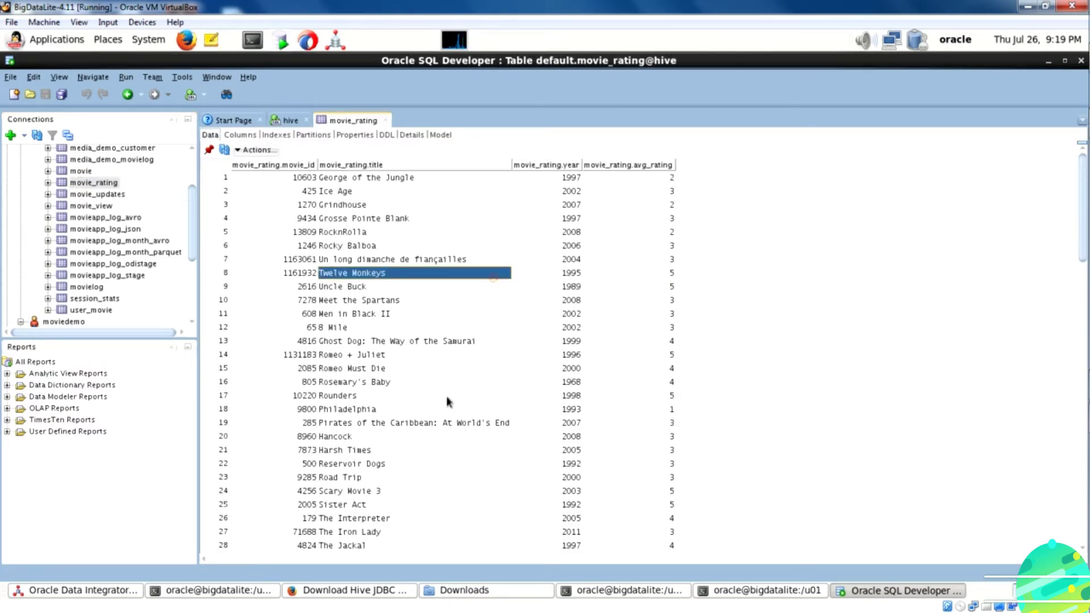
scroll(420, 463, "down", 8)
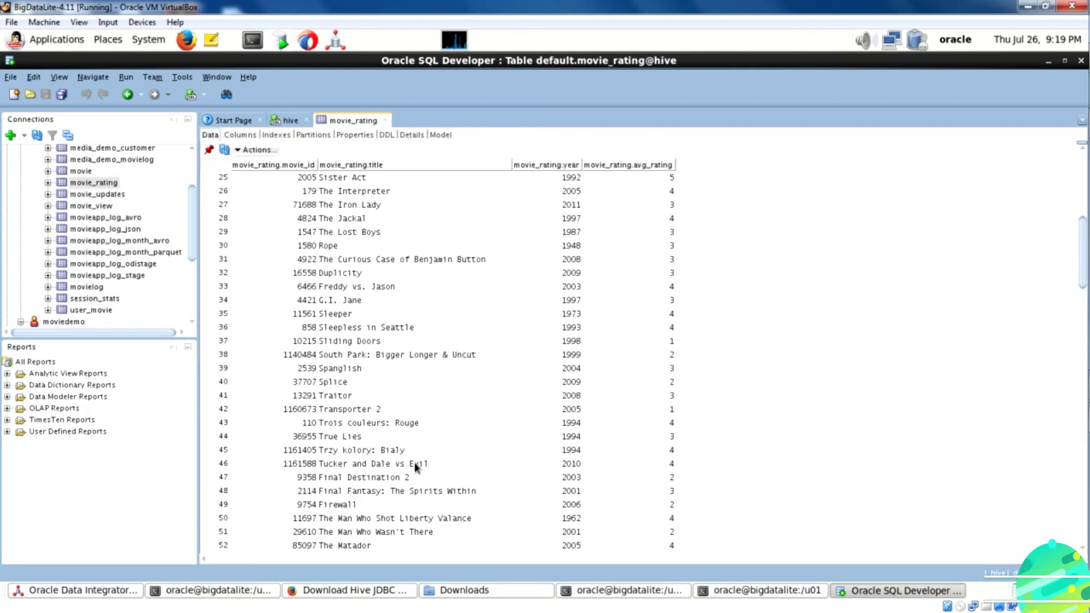
scroll(413, 462, "up", 5)
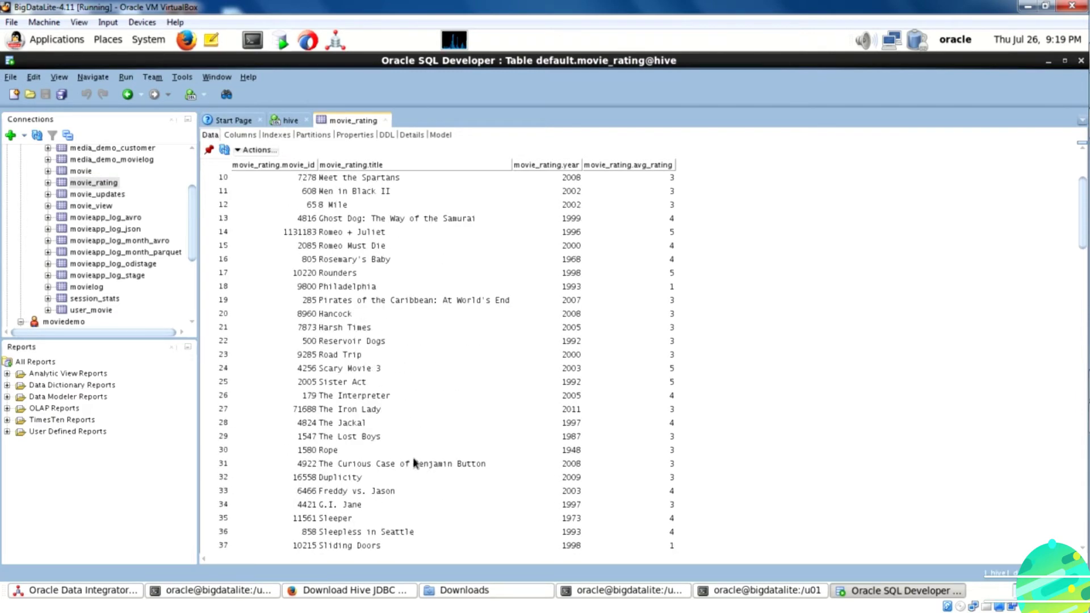
scroll(414, 463, "down", 18)
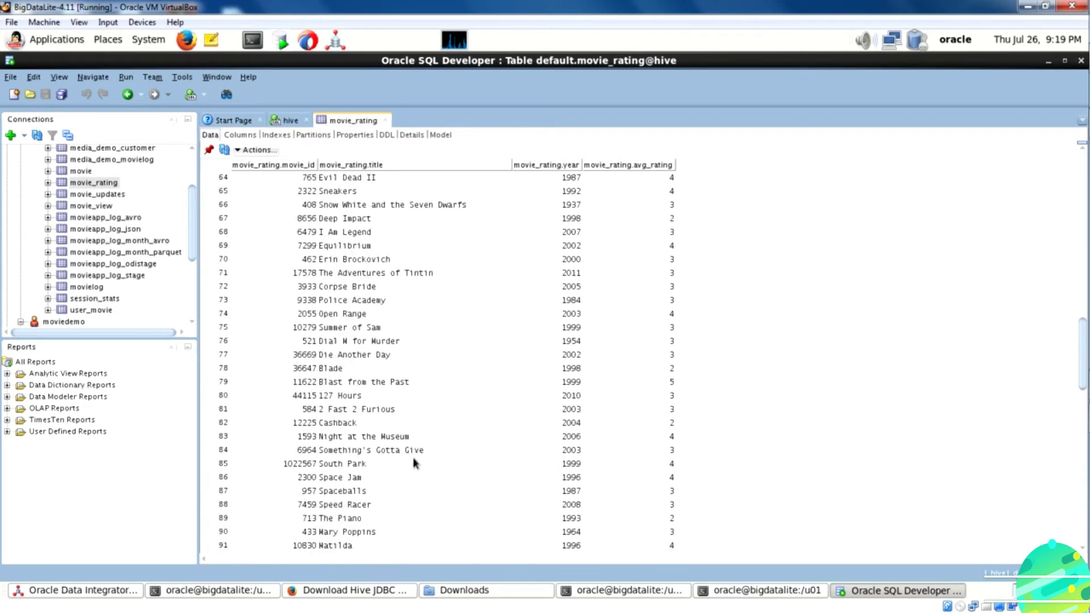
scroll(414, 462, "up", 20)
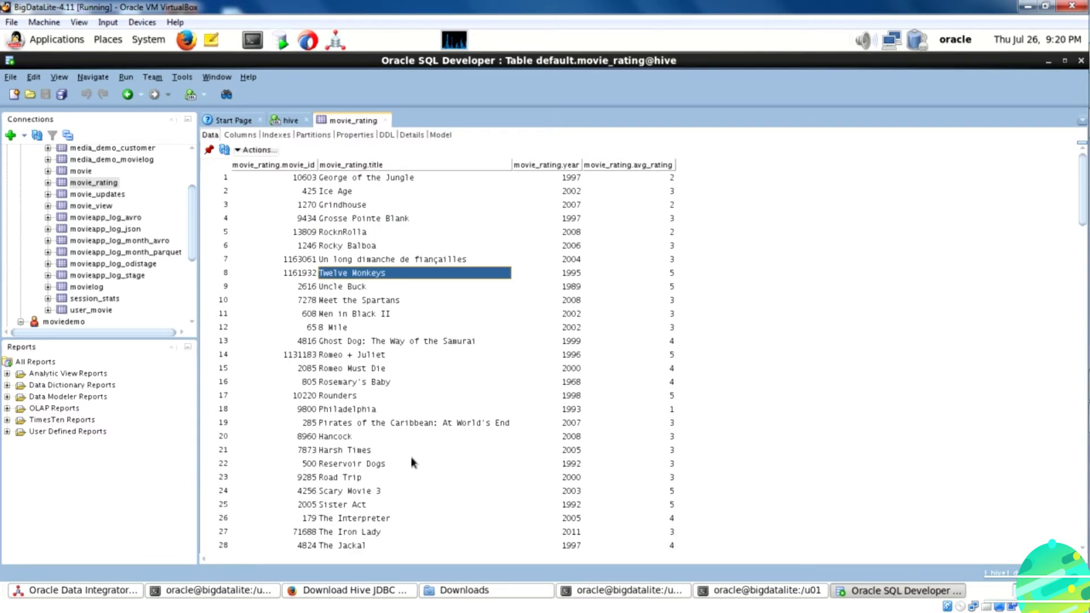
left_click(276, 180)
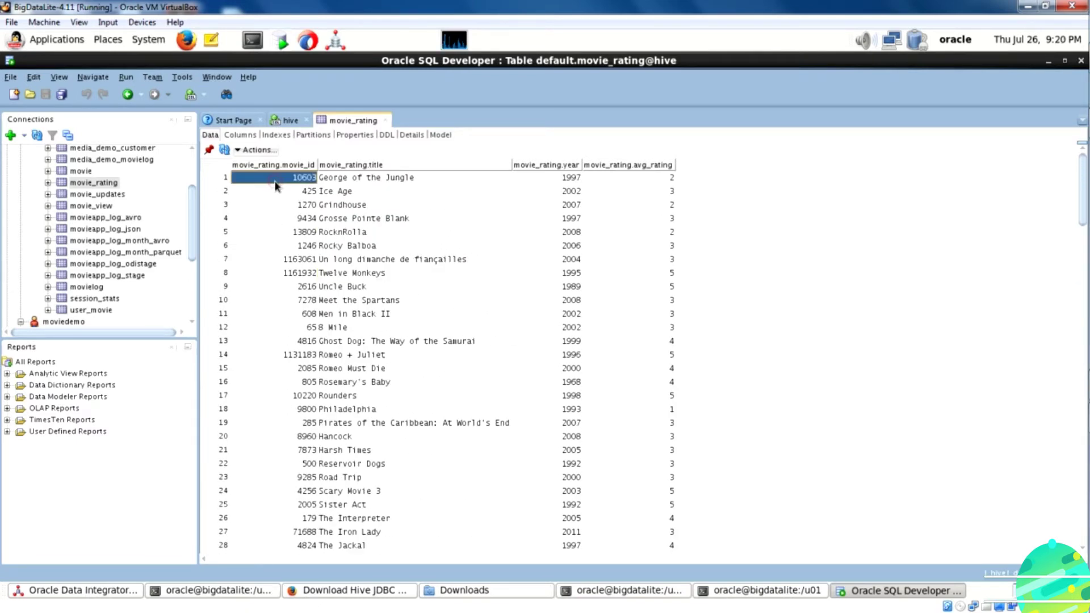
left_click(257, 150)
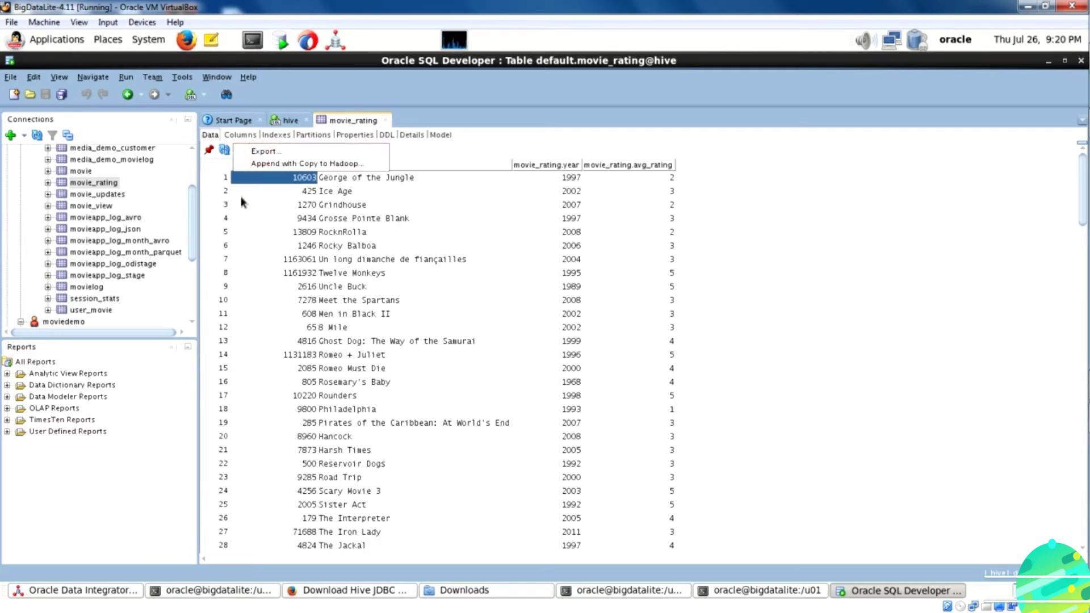
left_click(341, 207)
left_click(284, 180)
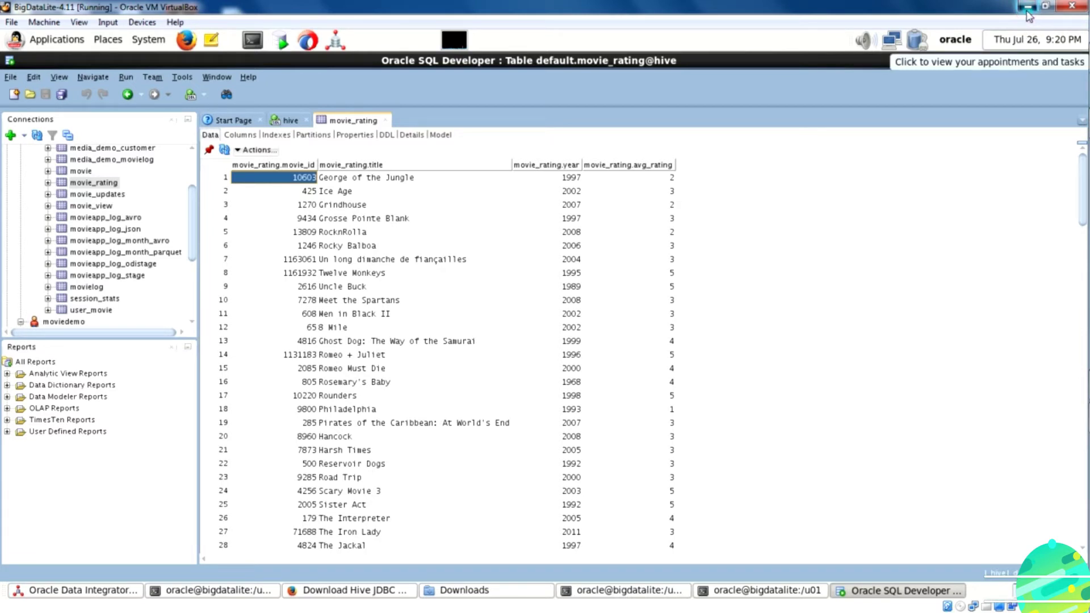
In the hive worksheet, run "create table movie_rating_bkp as select *from movie_rating" as a script, followed by "truncate table movie_rating".
left_click(286, 120)
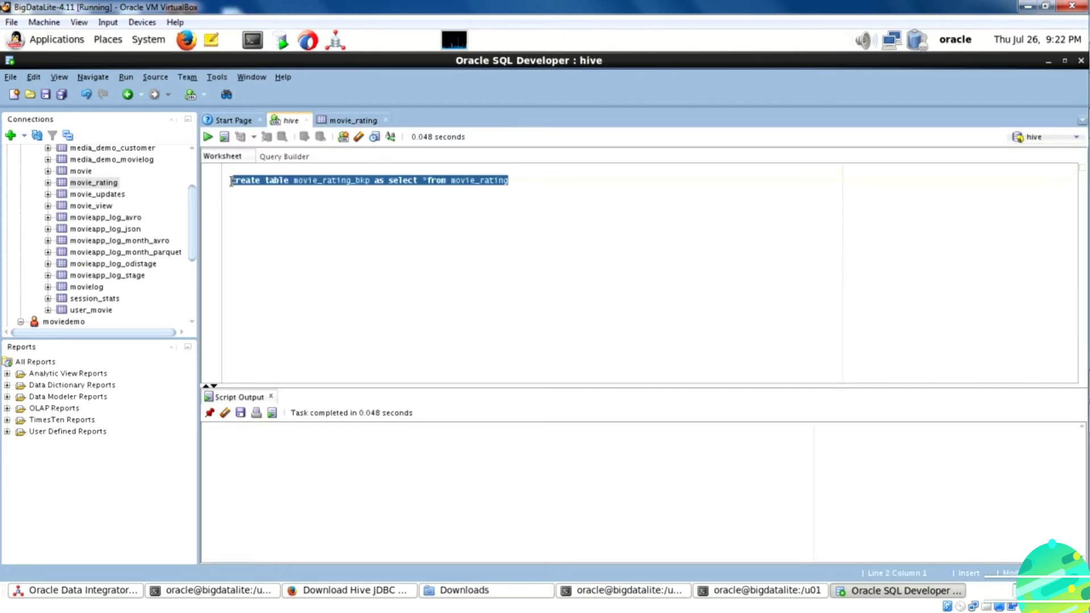
left_click(224, 136)
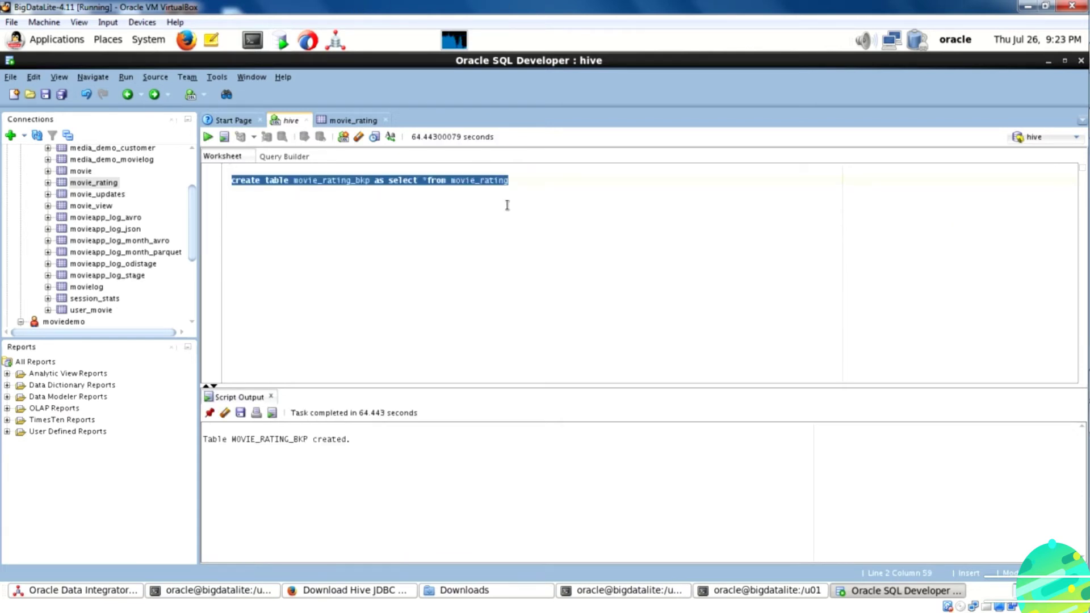
left_click_drag(508, 179, 462, 179)
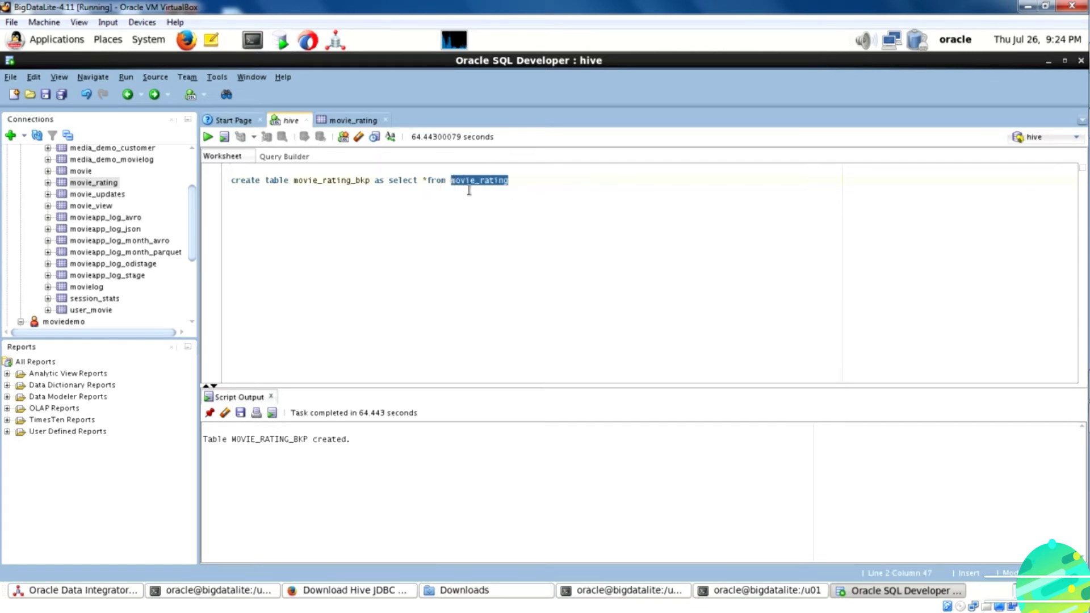
left_click(525, 198)
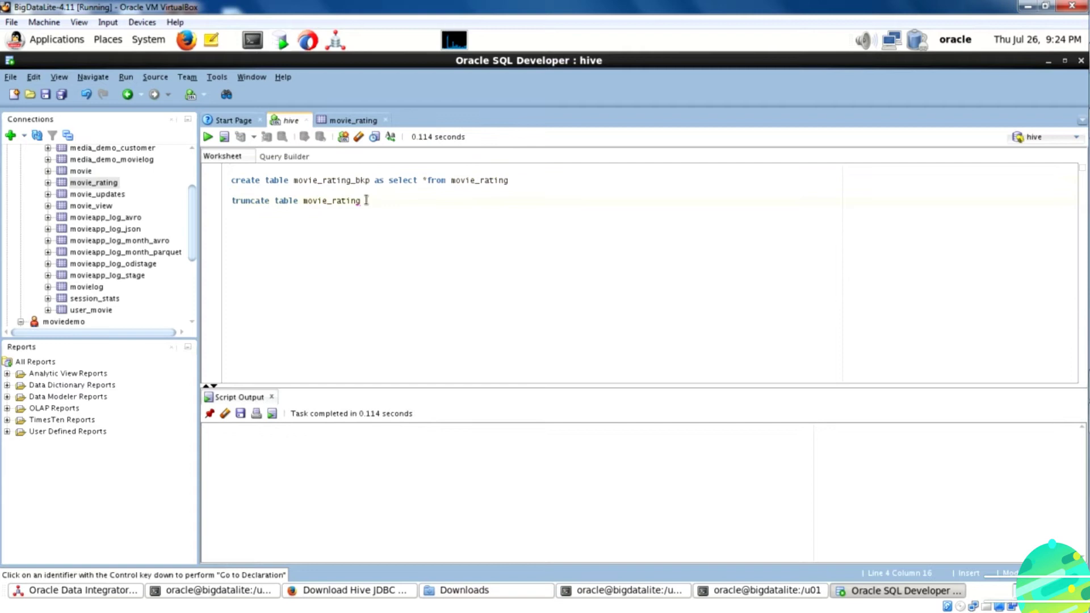
left_click_drag(365, 199, 224, 203)
left_click(225, 137)
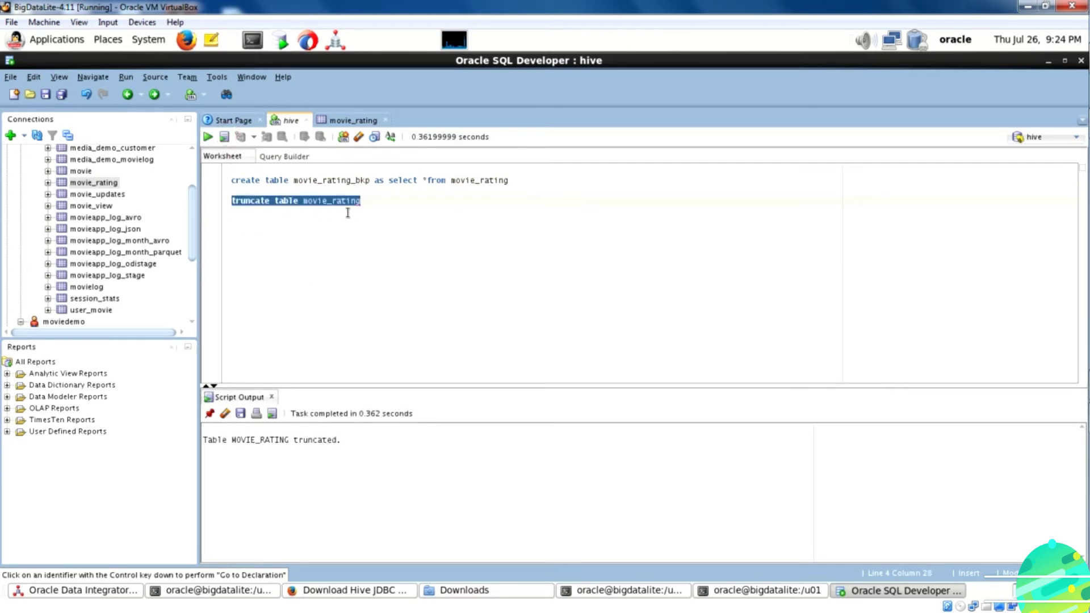
Add the query "select *from movie_rating" below the truncate statement and run only that query as a script.
left_click(356, 238)
left_click_drag(305, 201, 360, 202)
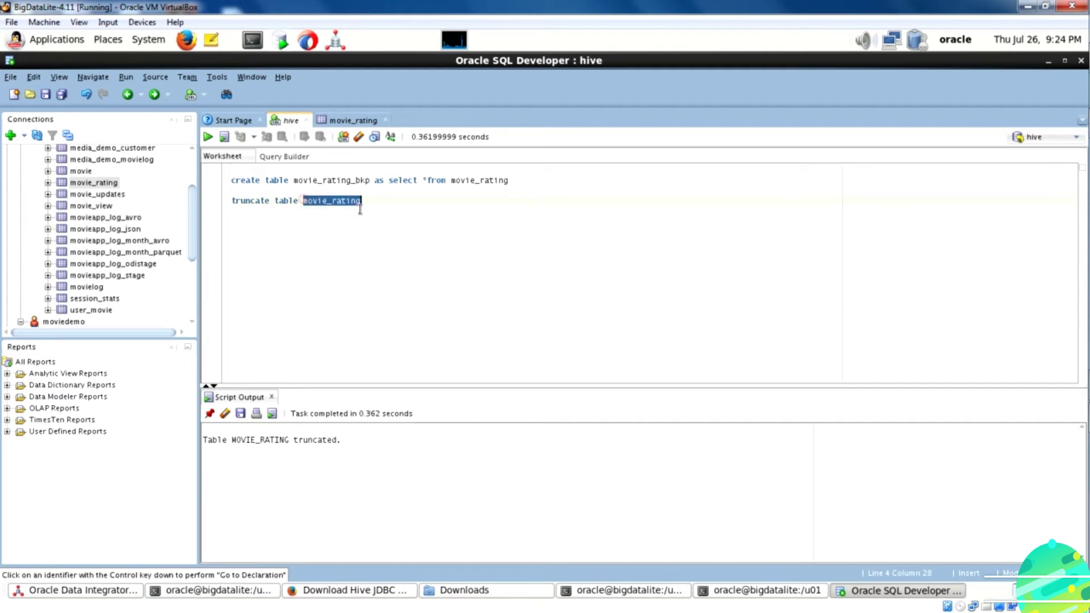
left_click(366, 218)
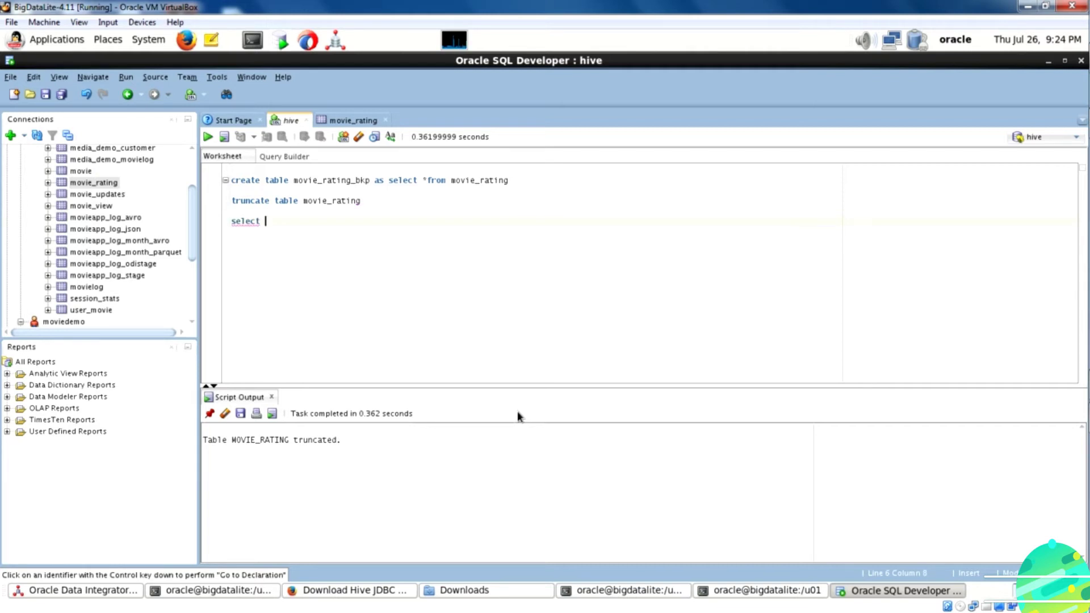
type("select *from movie_rating")
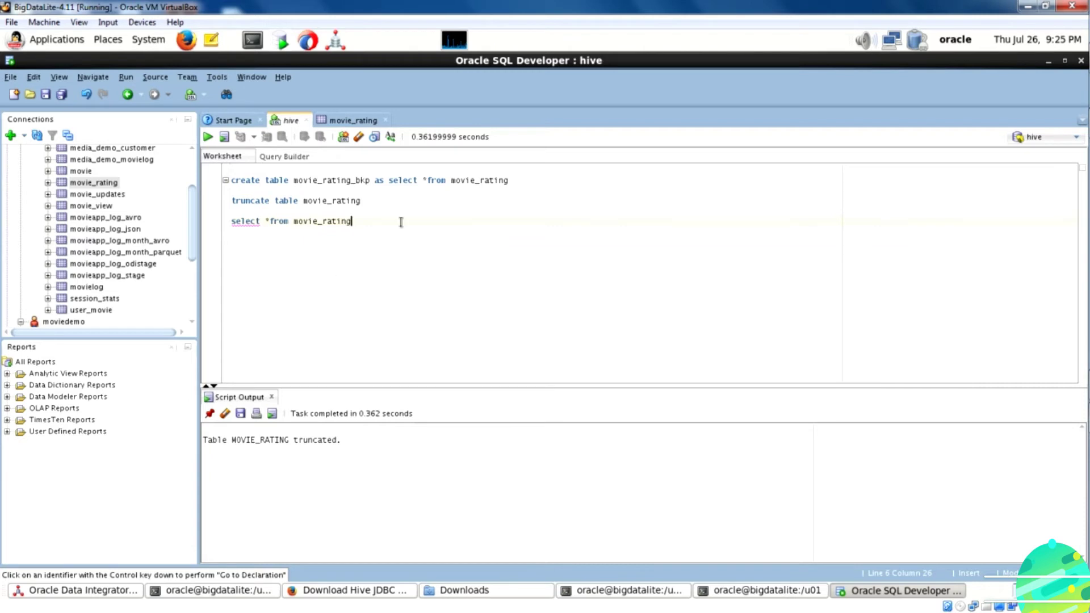
left_click(230, 221, "shift")
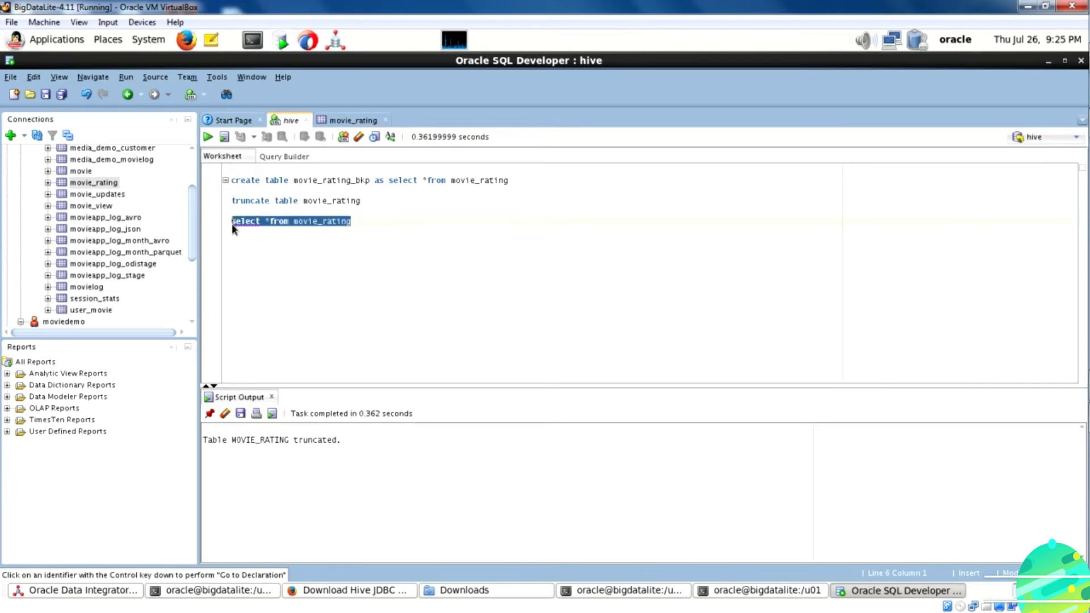
left_click(225, 138)
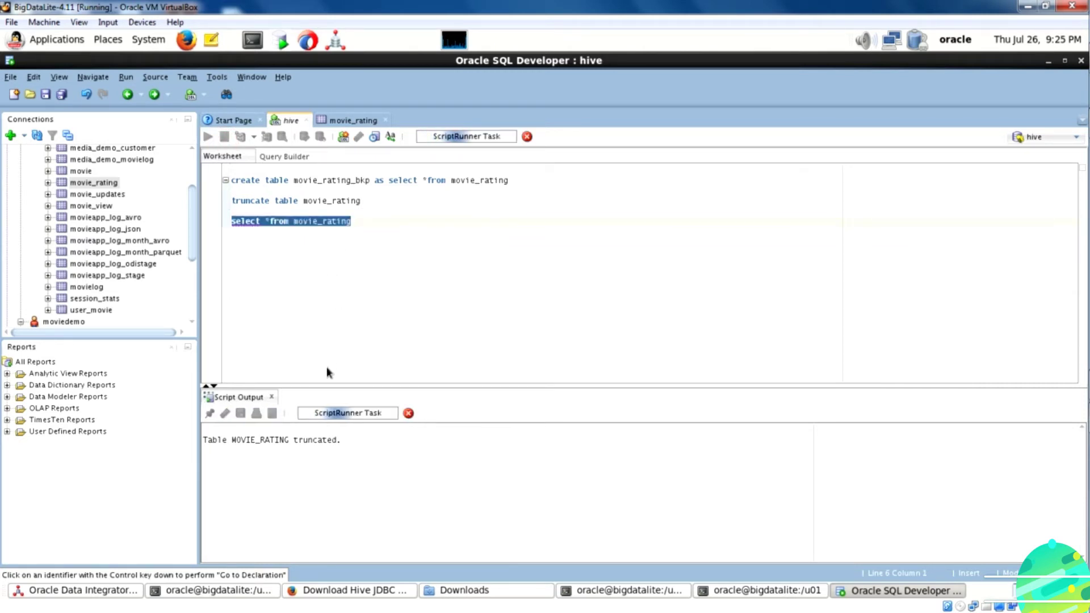
Add a commit statement below the select query and run it as a script.
left_click(359, 339)
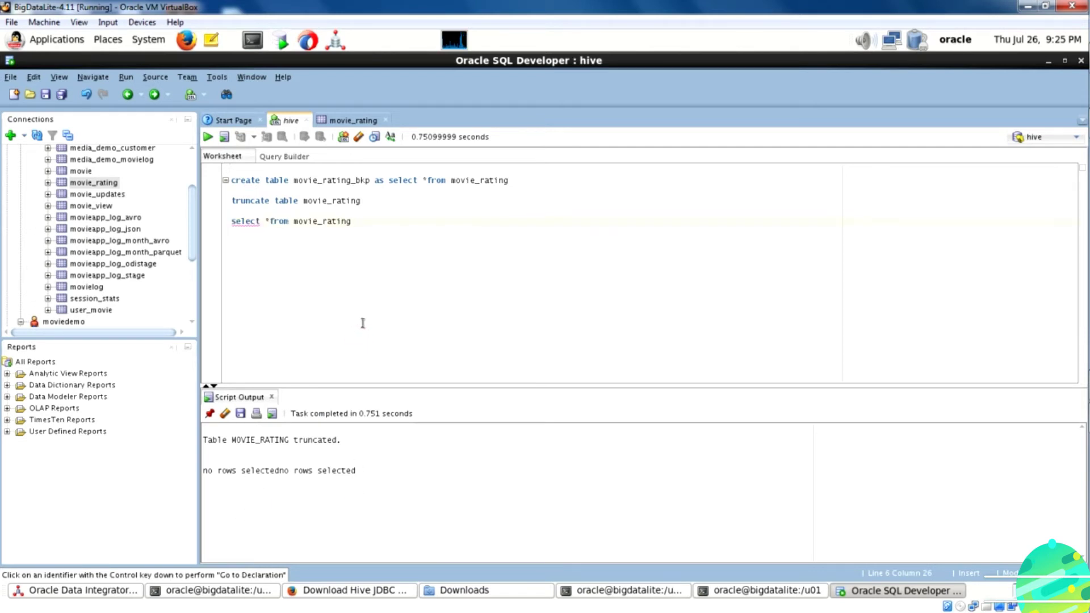
key("Return")
key("Return")
type("commit")
left_click_drag(265, 241, 210, 237)
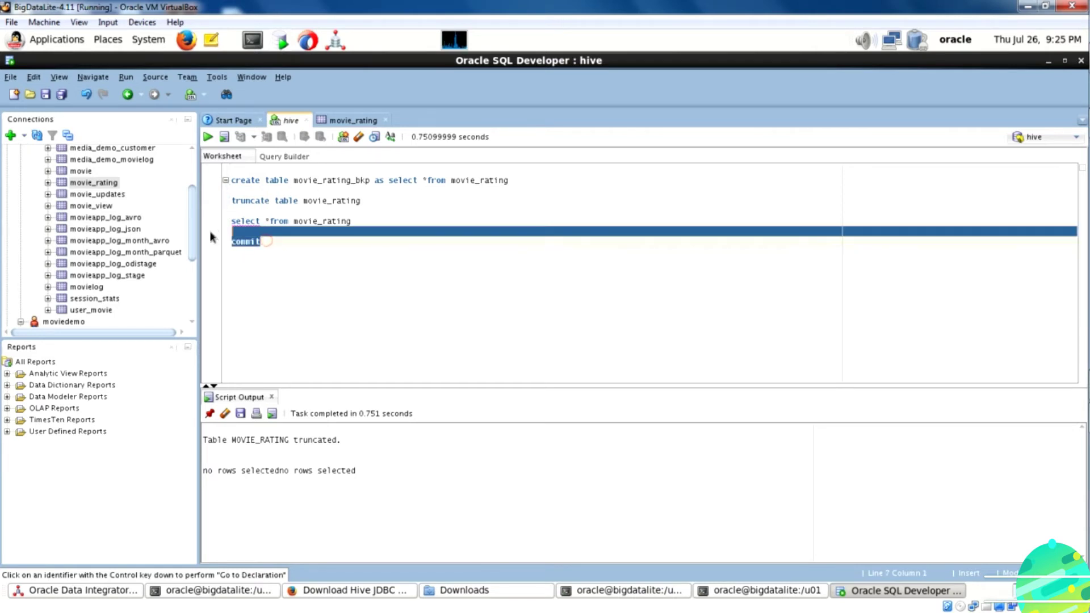
left_click(224, 136)
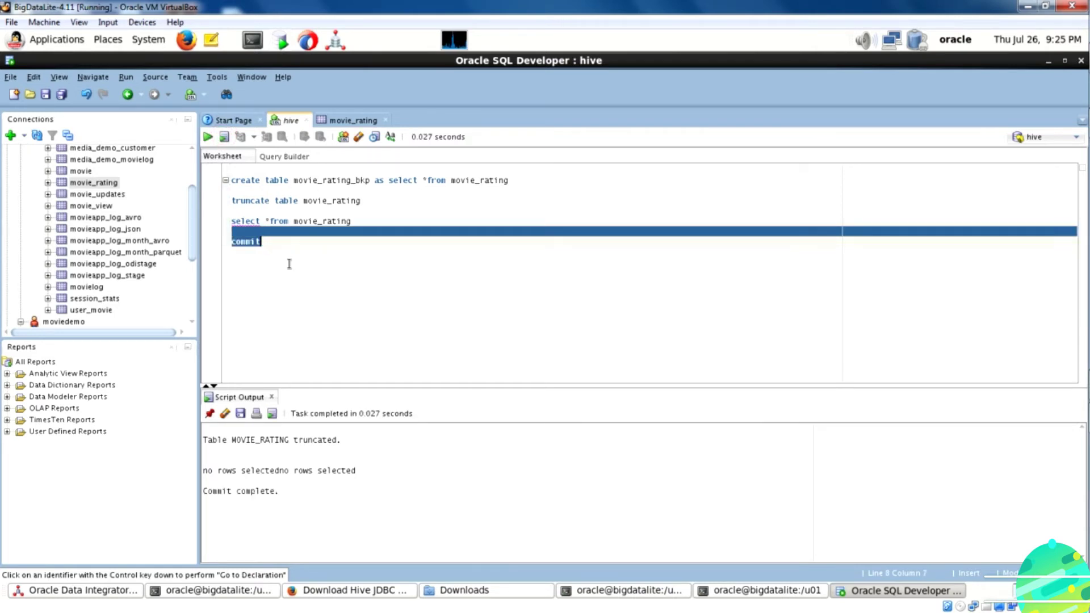
left_click(288, 269)
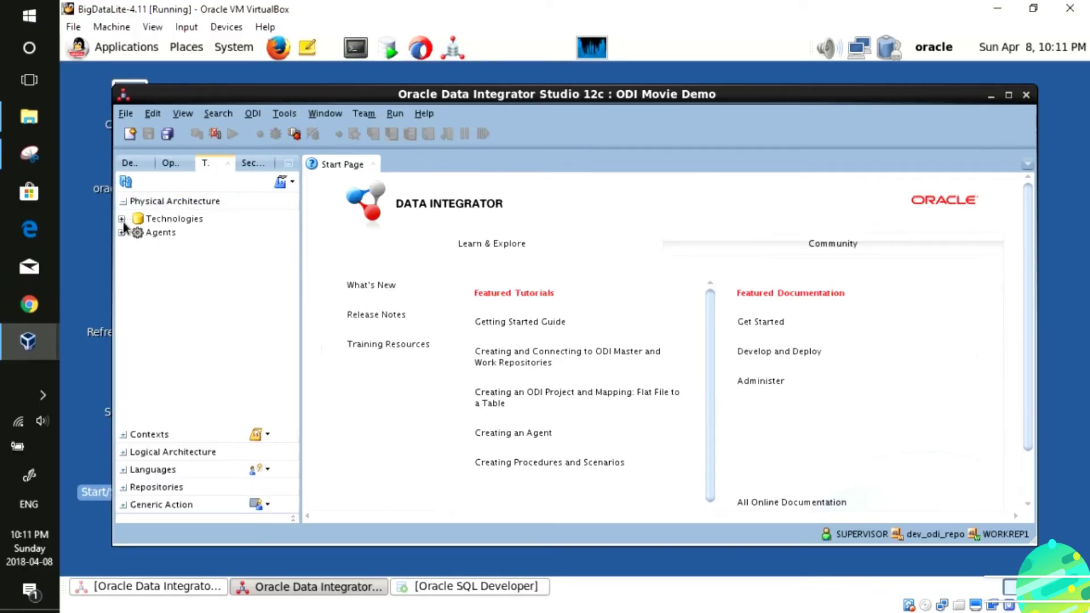
In Oracle Data Integrator Studio's physical architecture, expand Technologies and its Hive entry.
left_click(122, 220)
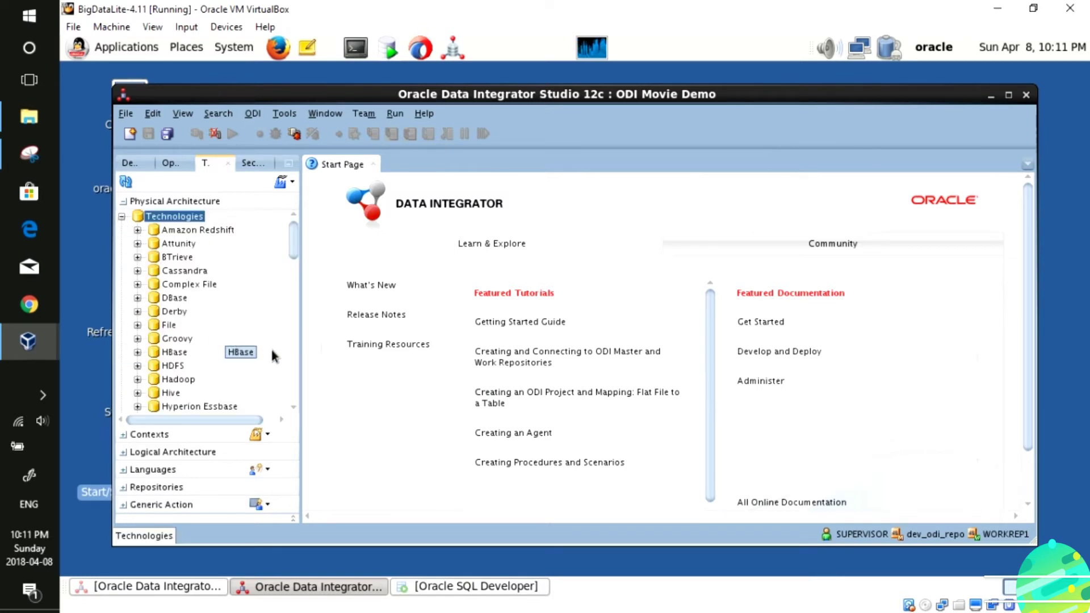
left_click(170, 393)
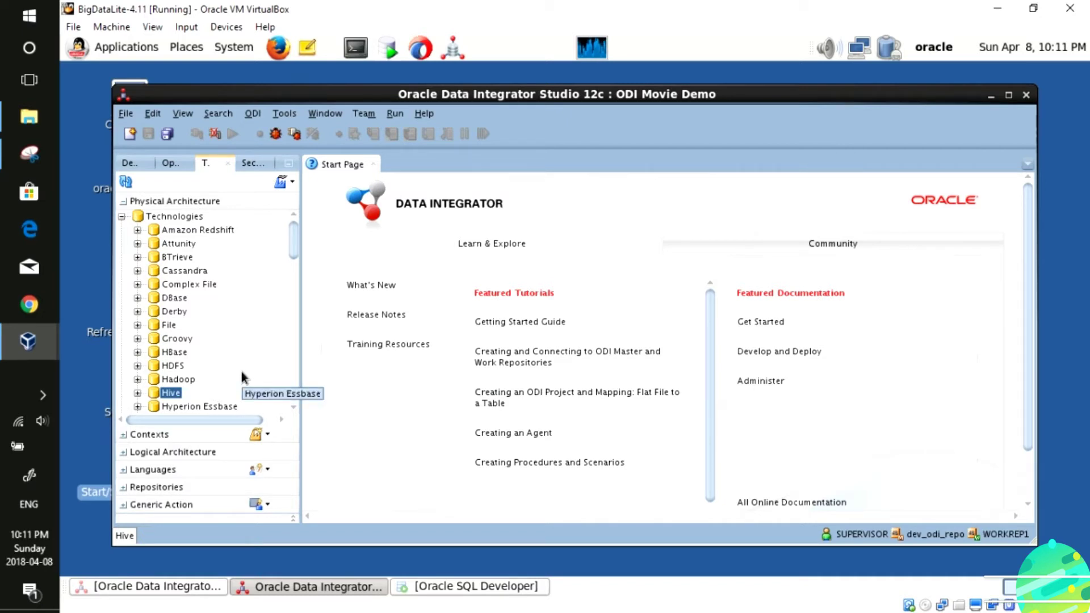
scroll(241, 377, "down", 2)
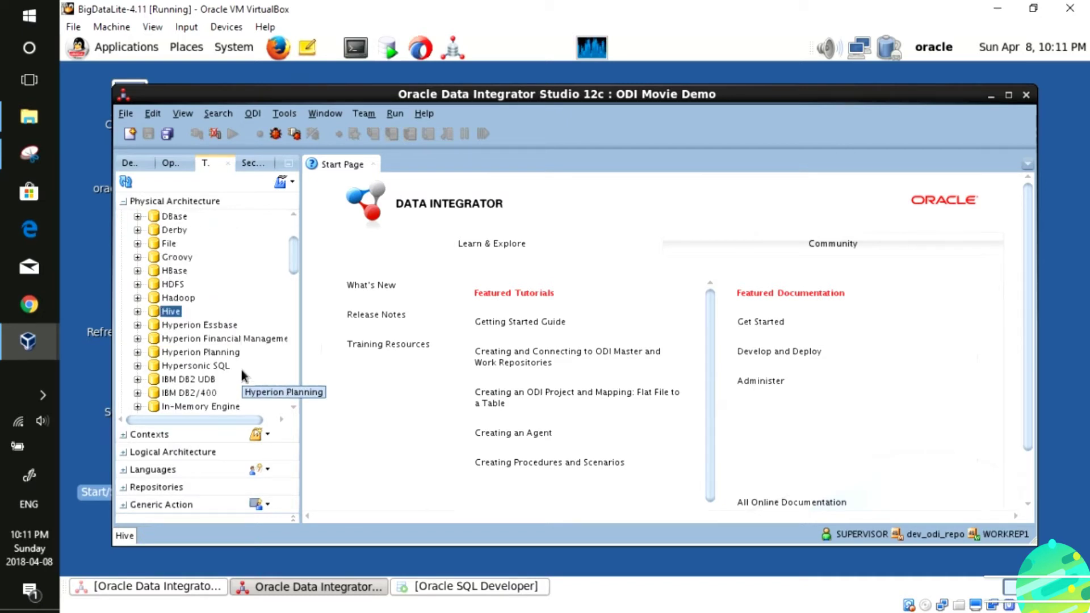
left_click(138, 311)
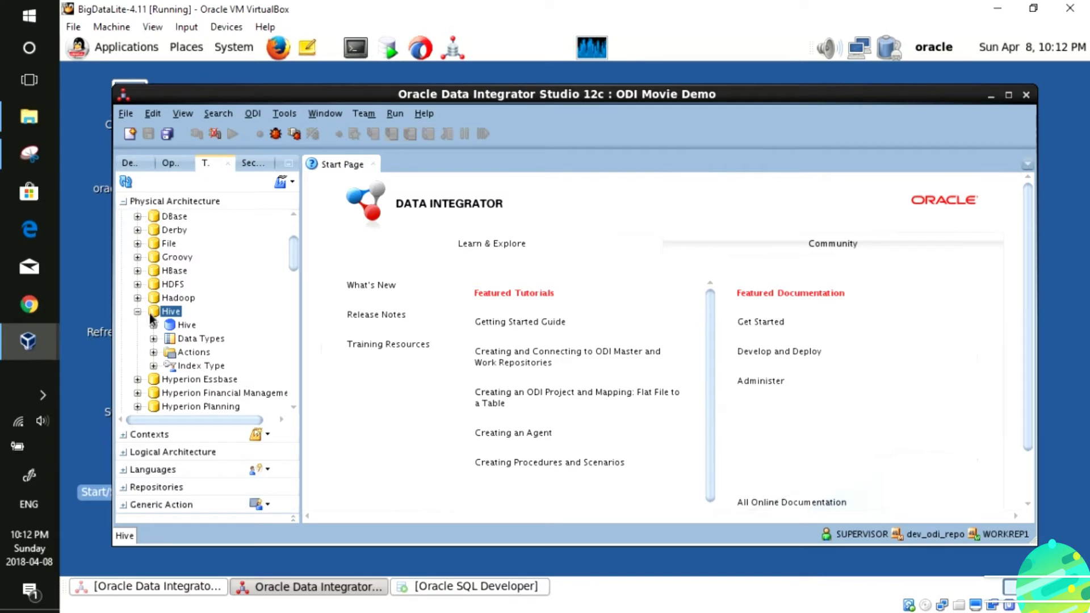
Open the Hive data server and review its definition, Hadoop data server choice and JDBC driver and URL settings.
left_click(182, 327)
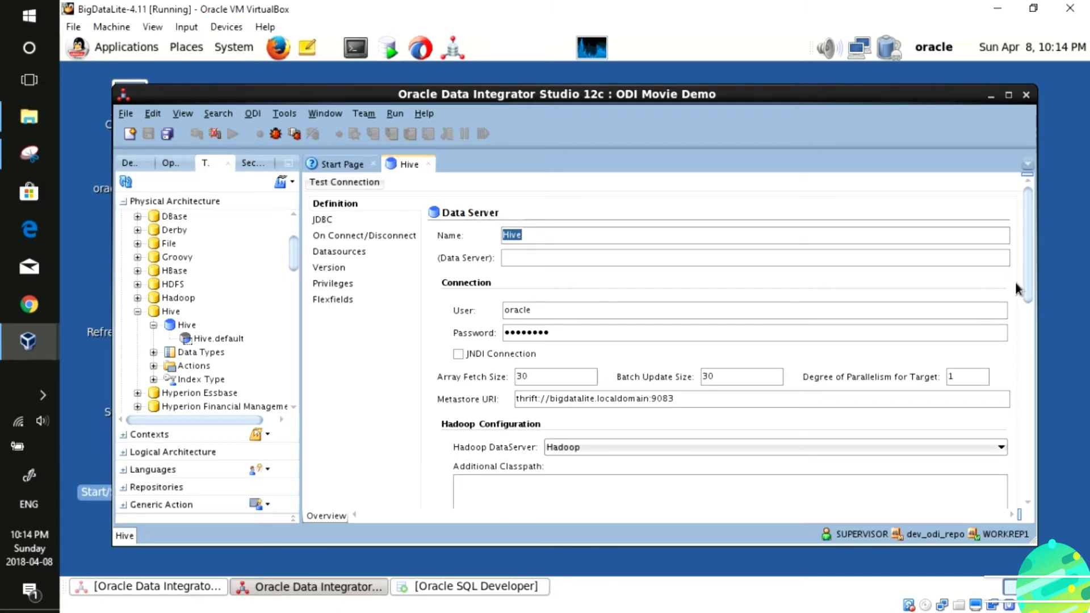
left_click(857, 448)
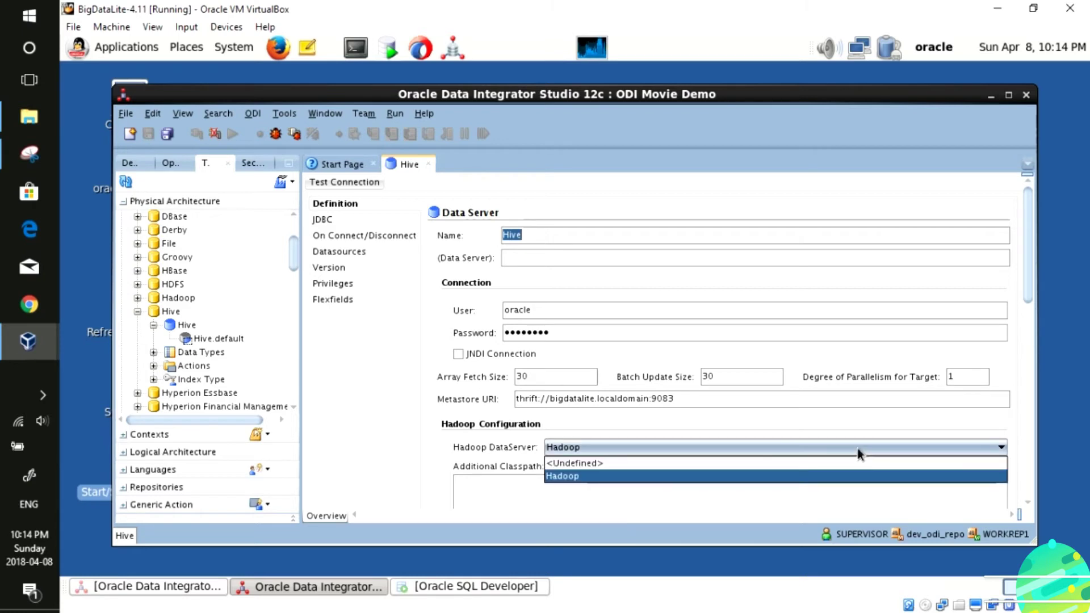
left_click(857, 448)
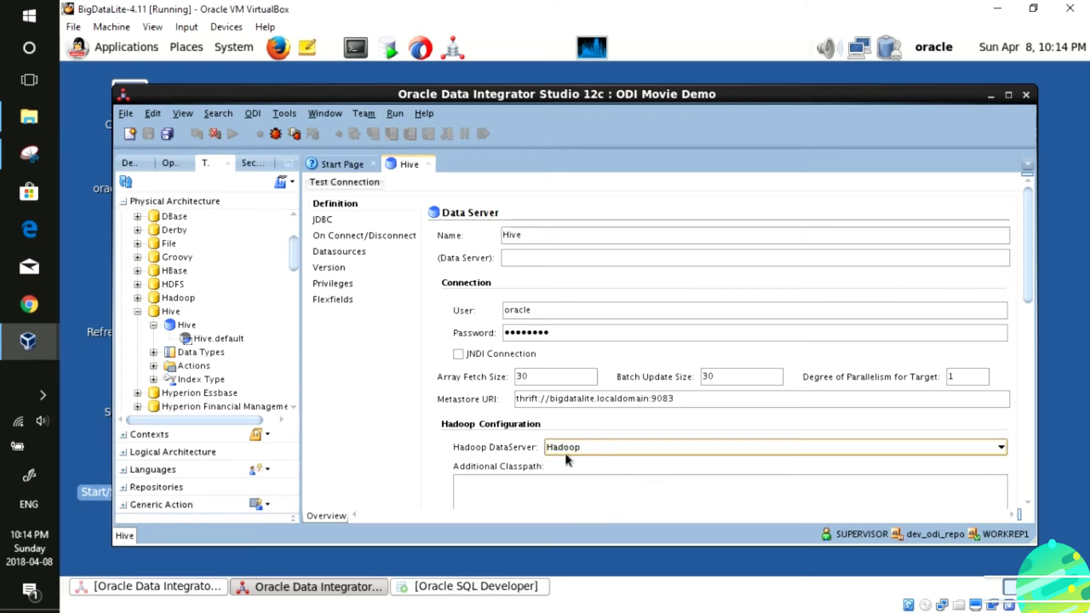
left_click(322, 221)
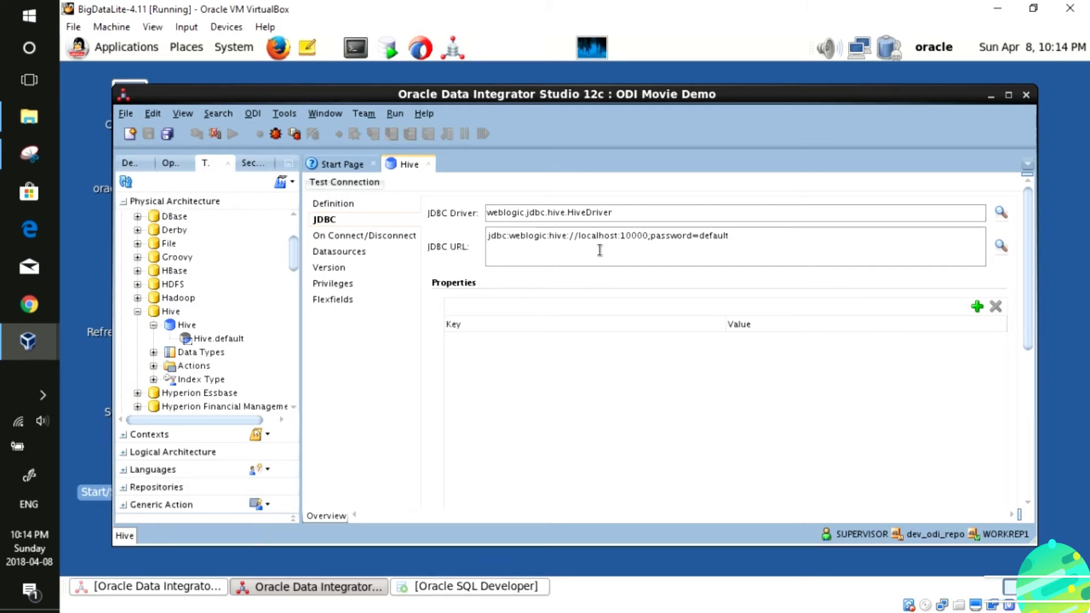
left_click(359, 235)
left_click(348, 219)
left_click(339, 204)
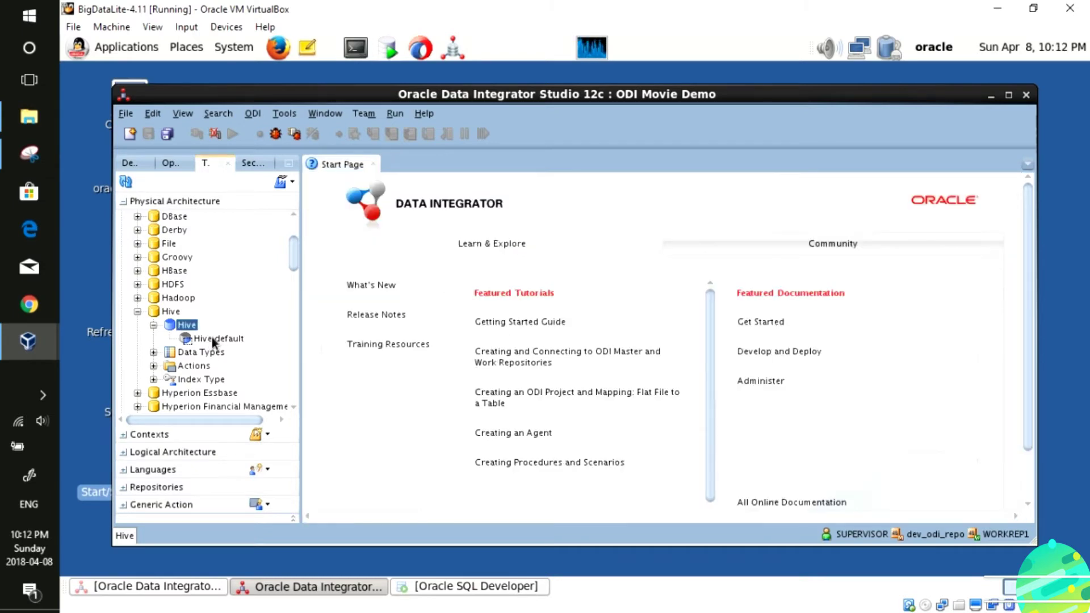
Open the Hive.default physical schema under the Hive data server and review its definition and context settings.
left_click(214, 339)
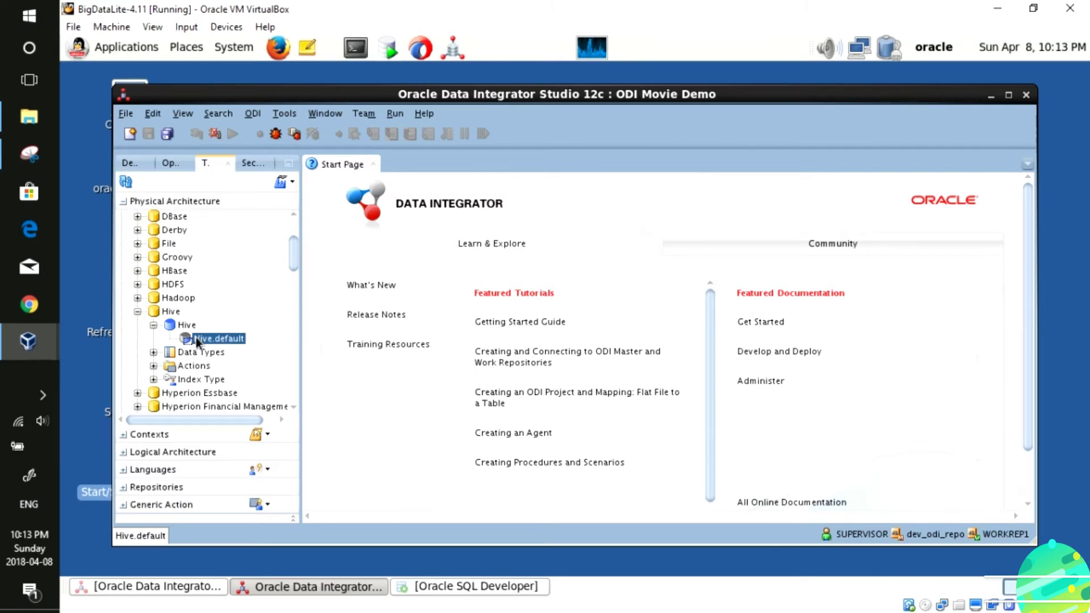
double_click(196, 339)
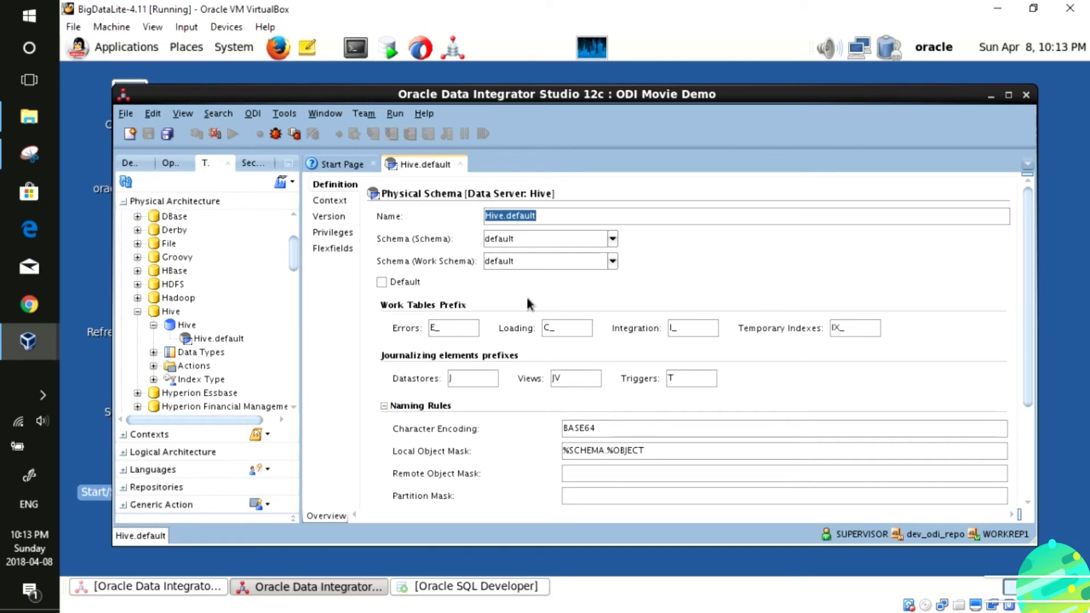
left_click(321, 202)
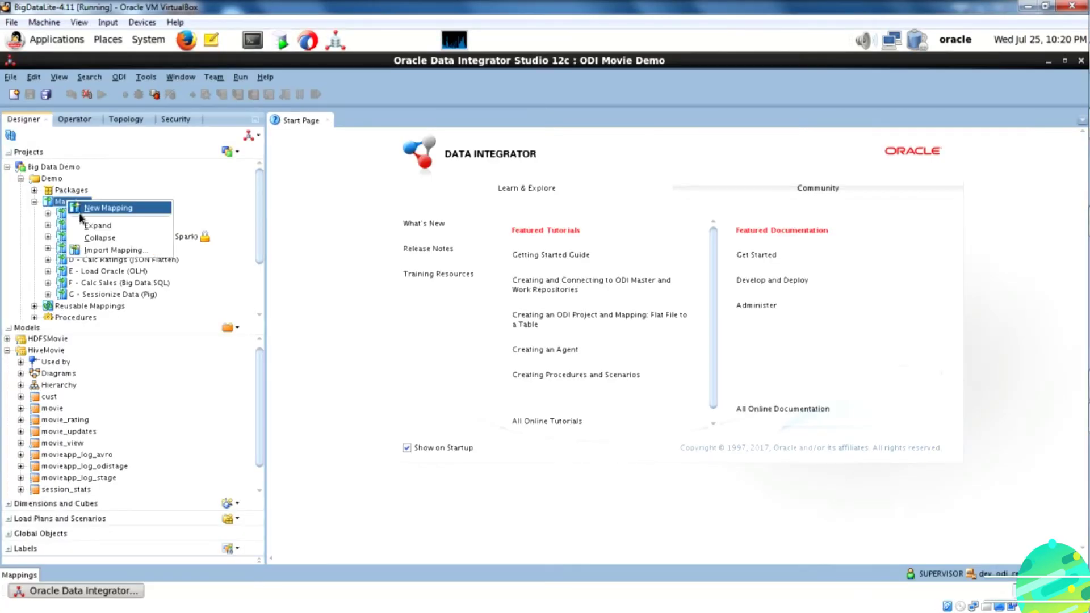
Start a new mapping under the Demo folder's Mappings and name it CalculateMovieRatingforMovieplexUsers.
left_click(94, 211)
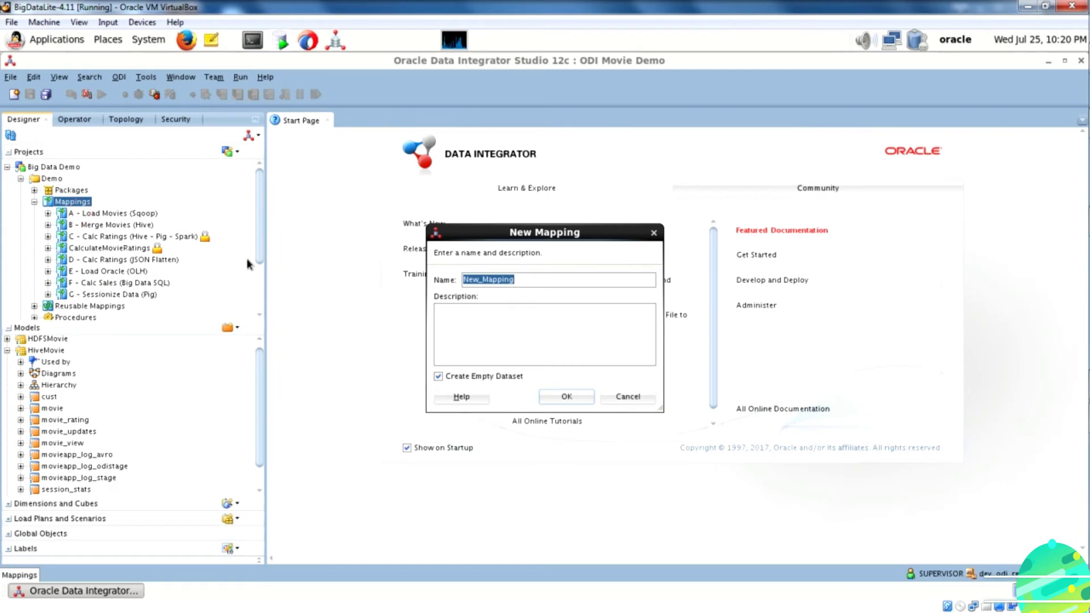
type("Cal")
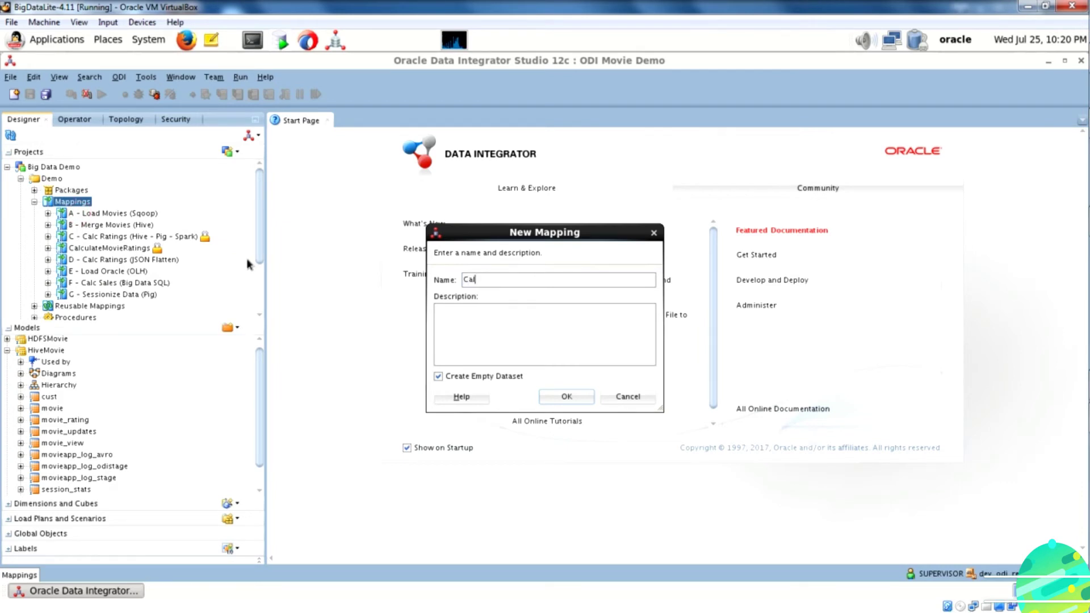
type("culateRating")
key("Left")
key("Left")
key("Left")
type("Movie")
key("Right")
key("Right")
key("Right")
key("Right")
key("Right")
type("for")
type("Movi")
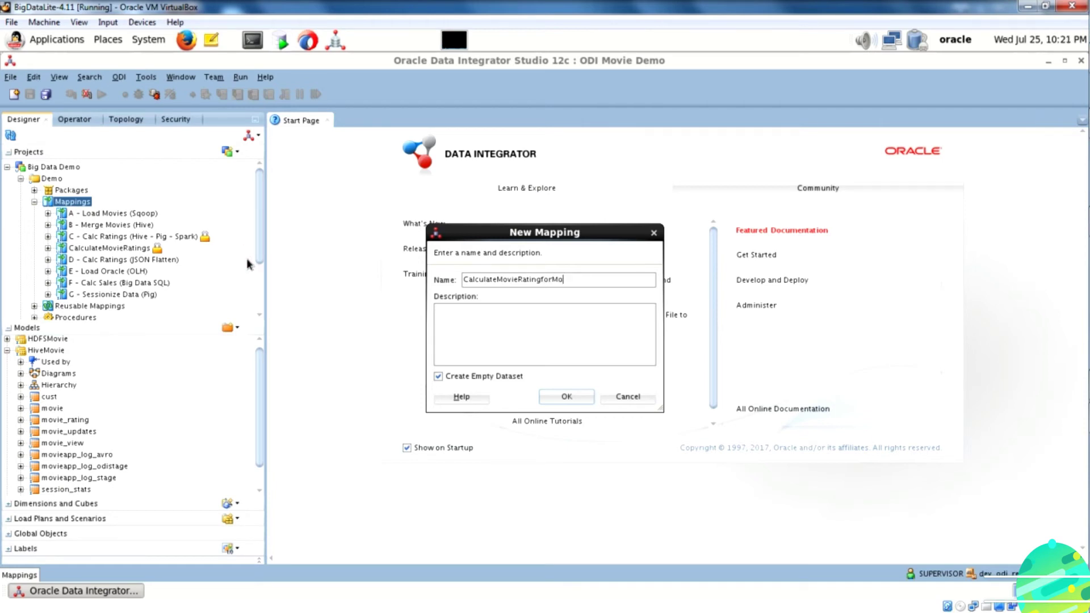
type("eplex")
type("Users")
Give the new mapping the description "ODI and Big Data Integration through Hive" and create it with an empty dataset.
type("ODIa")
key("BackSpace")
type("and Big Data IN")
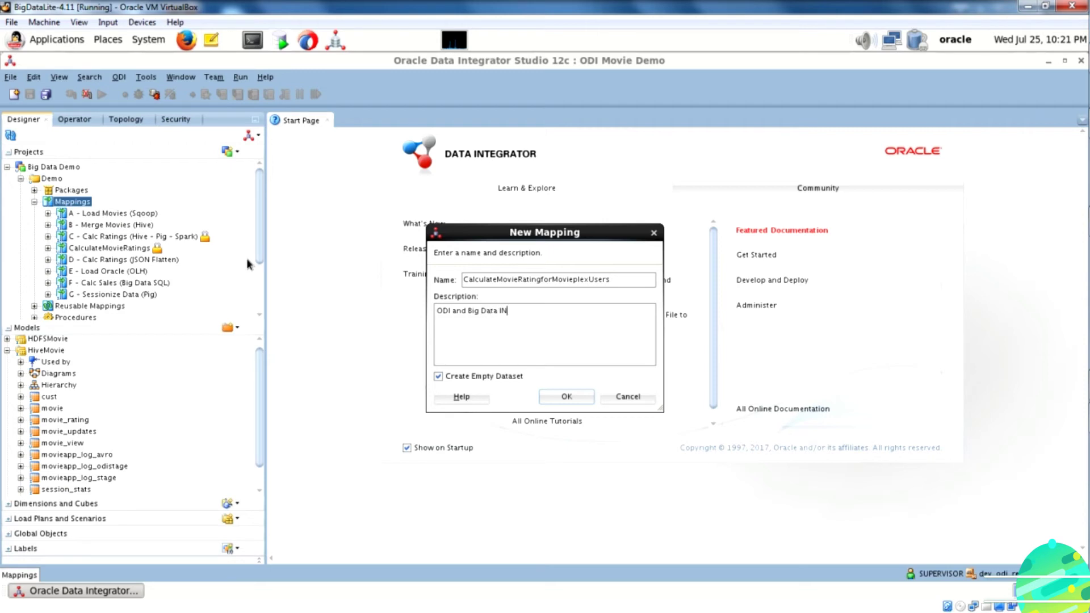
type("t")
key("BackSpace")
key("BackSpace")
type("nt")
key("BackSpace")
key("BackSpace")
type("ntegration through Hive")
left_click(558, 396)
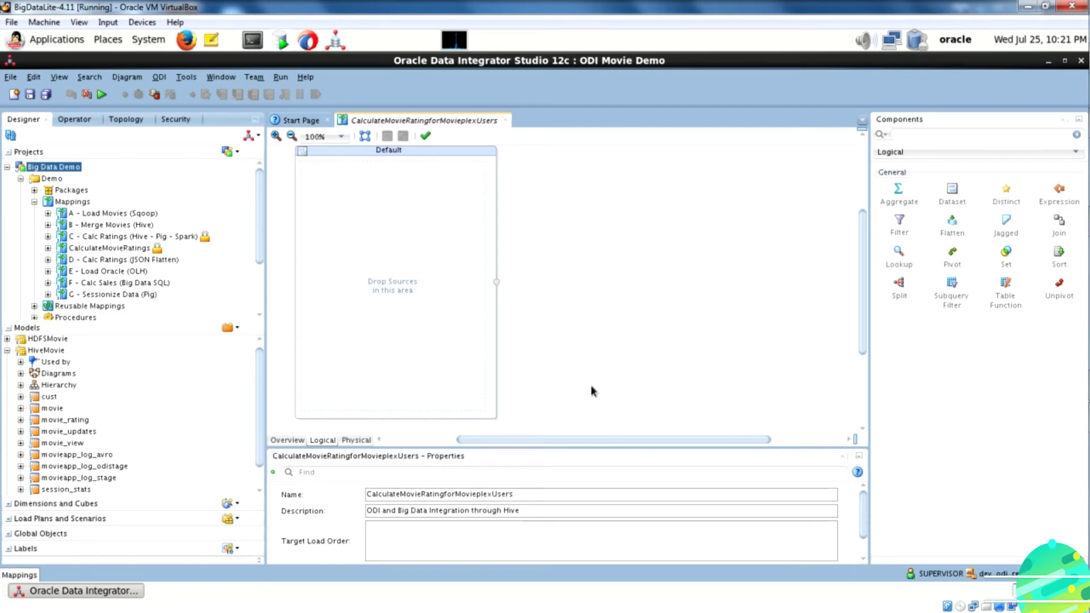
Add the HiveMovie datastores movie and movieapp_log_avro as sources in the mapping's Default dataset.
left_click(73, 420)
left_click_drag(52, 409, 329, 243)
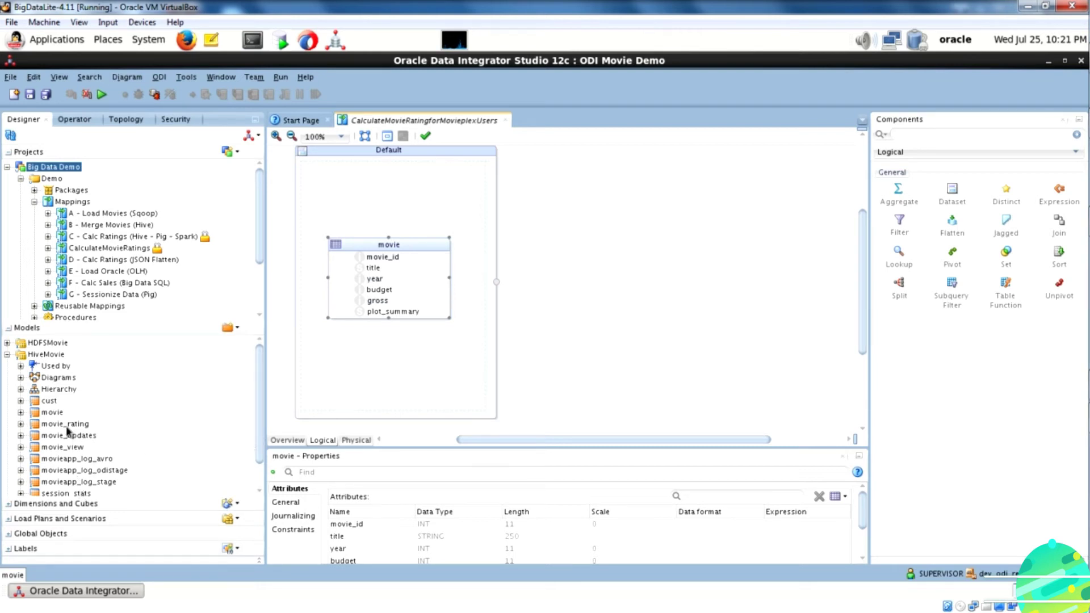
left_click(80, 458)
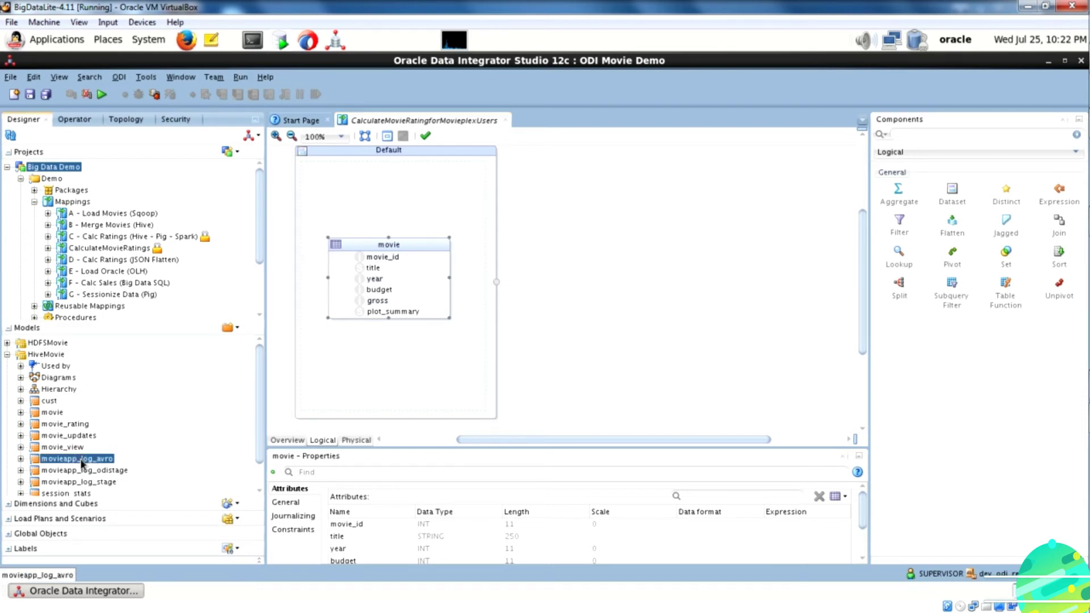
left_click_drag(80, 458, 372, 361)
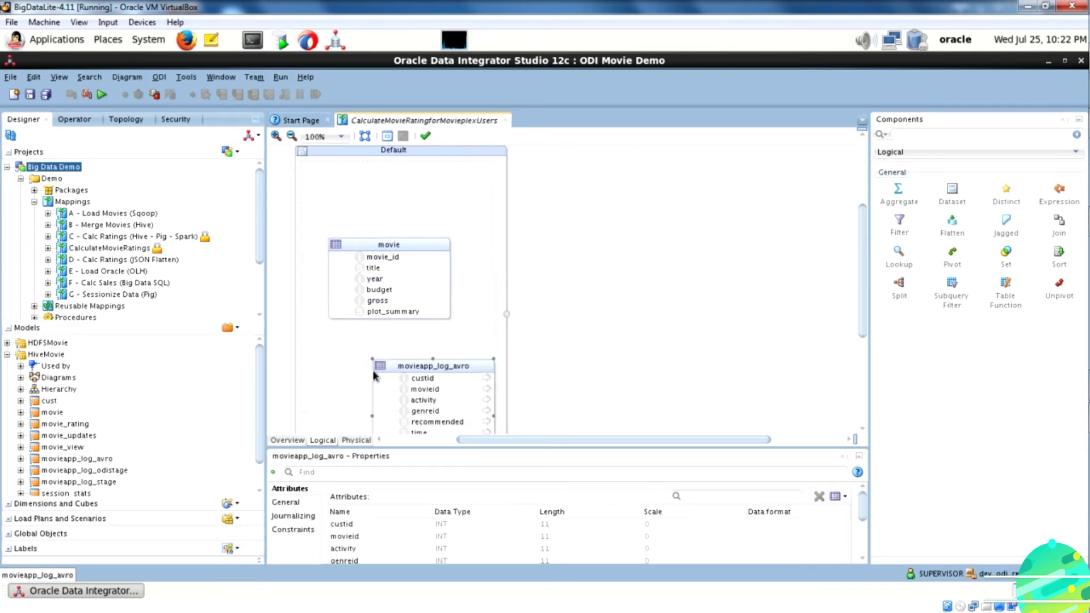
Place a Filter component outside the dataset and map the activity attribute of movieapp_log_avro to it.
scroll(861, 305, "down", 3)
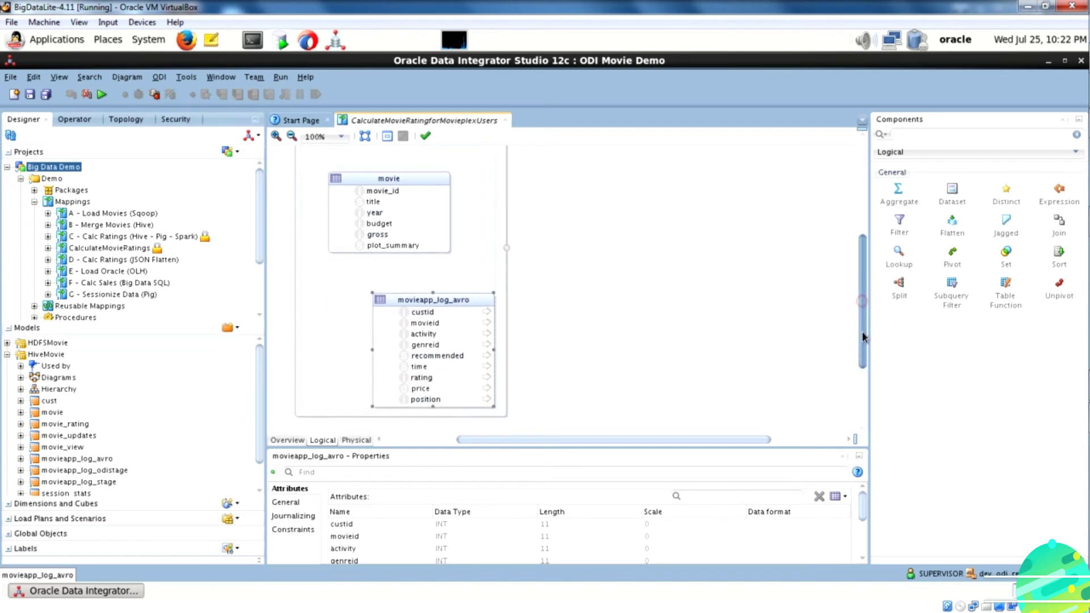
scroll(650, 440, "right", 1)
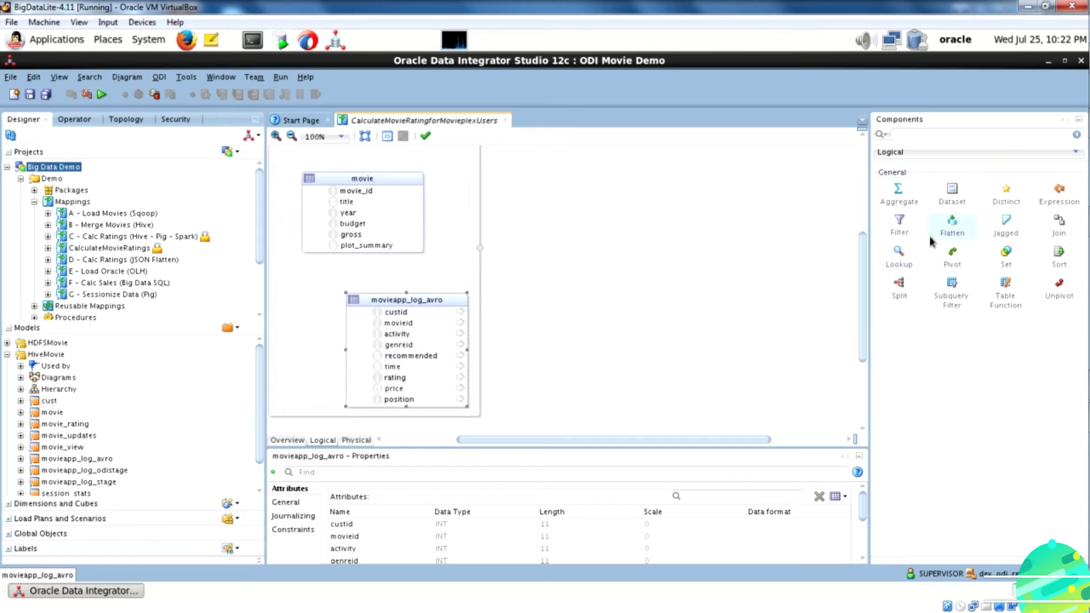
left_click_drag(900, 227, 630, 330)
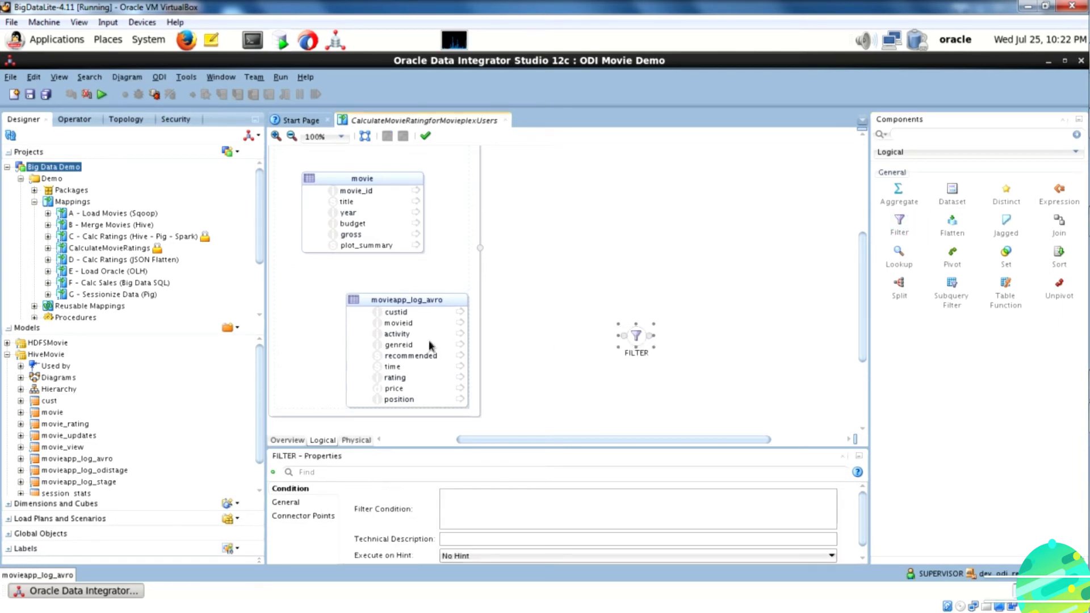
left_click_drag(403, 337, 634, 340)
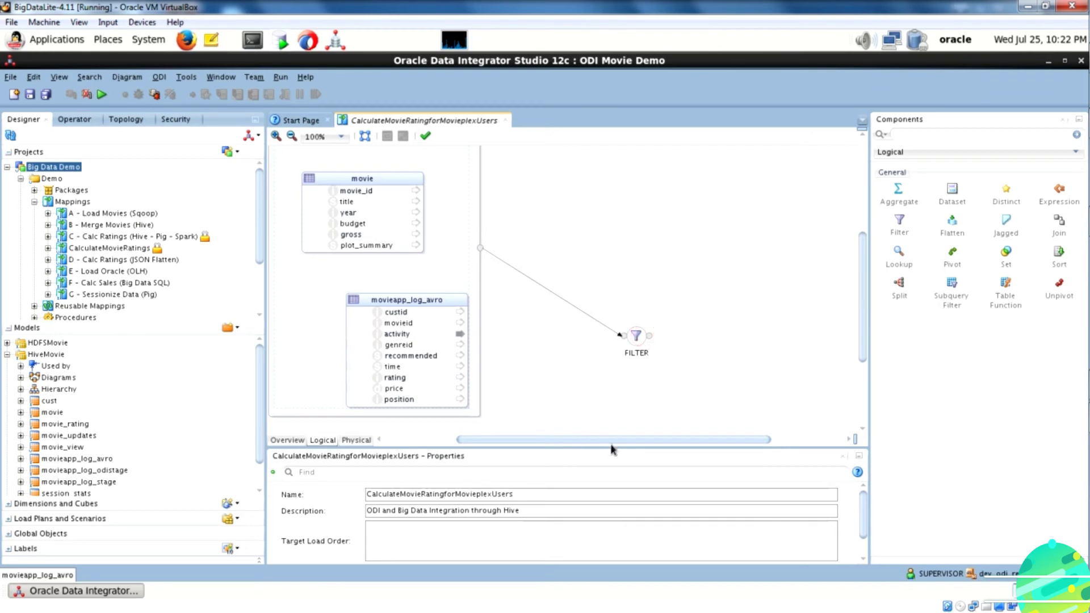
Complete the filter condition as Default.movieapp_log_avro.activity<2.
left_click_drag(611, 449, 614, 374)
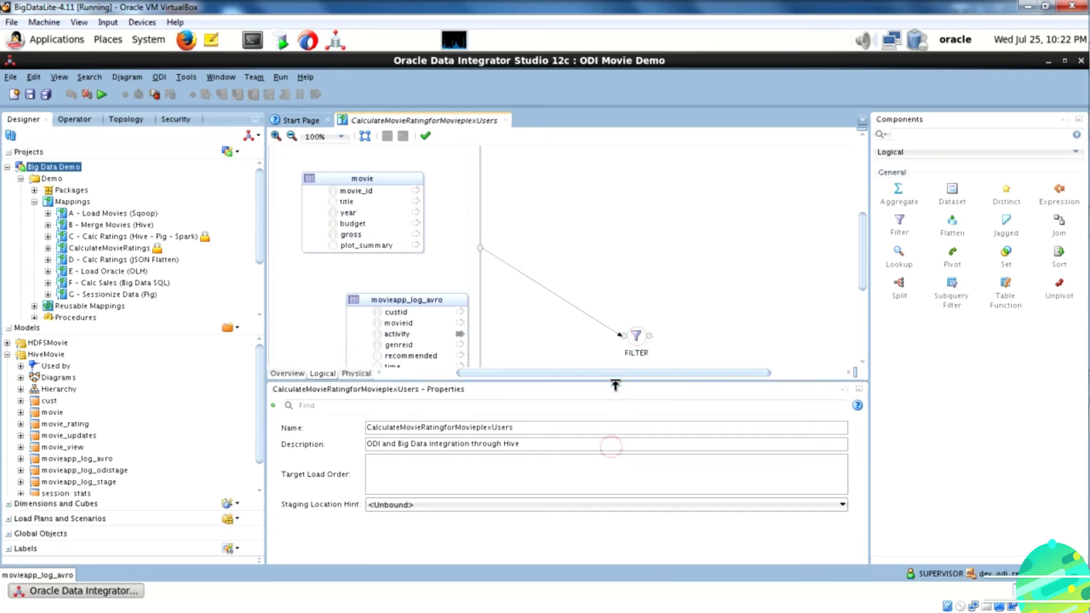
left_click(639, 337)
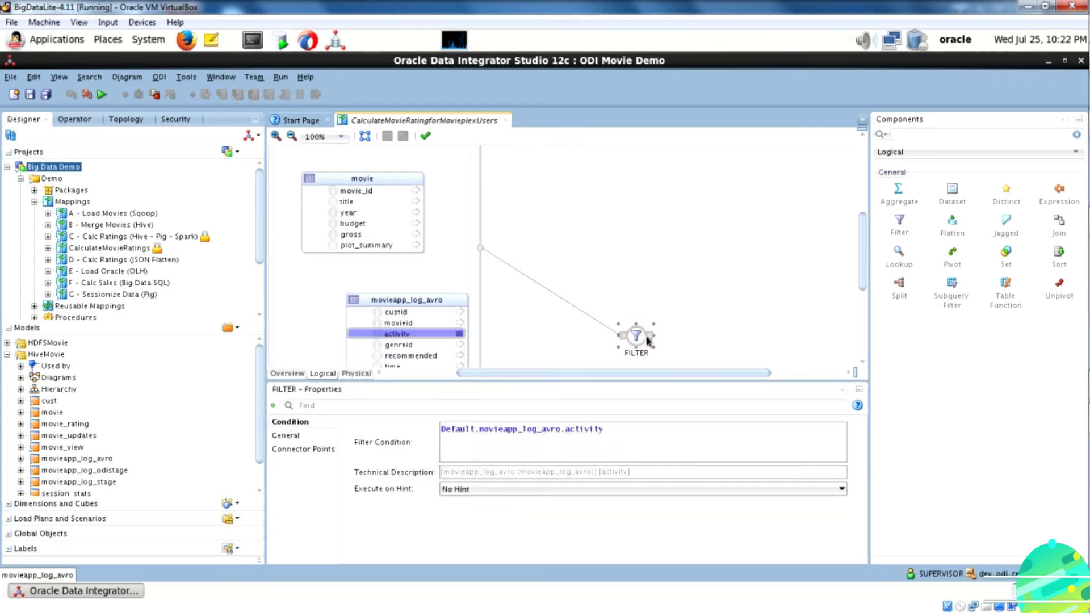
left_click(616, 426)
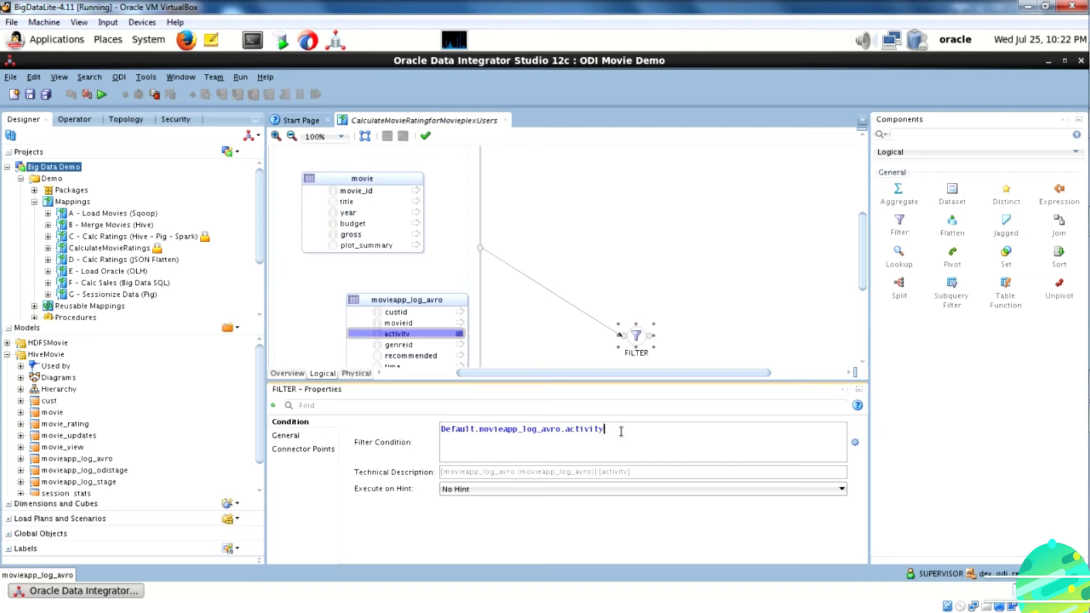
left_click(621, 431)
type("<2")
left_click(705, 328)
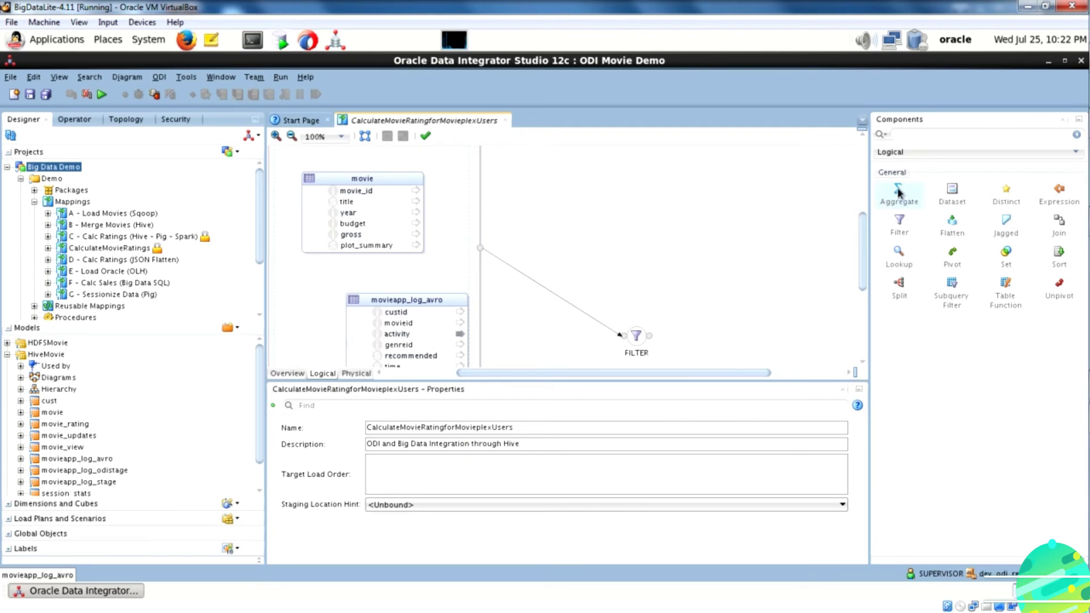
Place an Aggregate component beyond the filter and map the movieid attribute of movieapp_log_avro into it.
left_click_drag(899, 190, 732, 253)
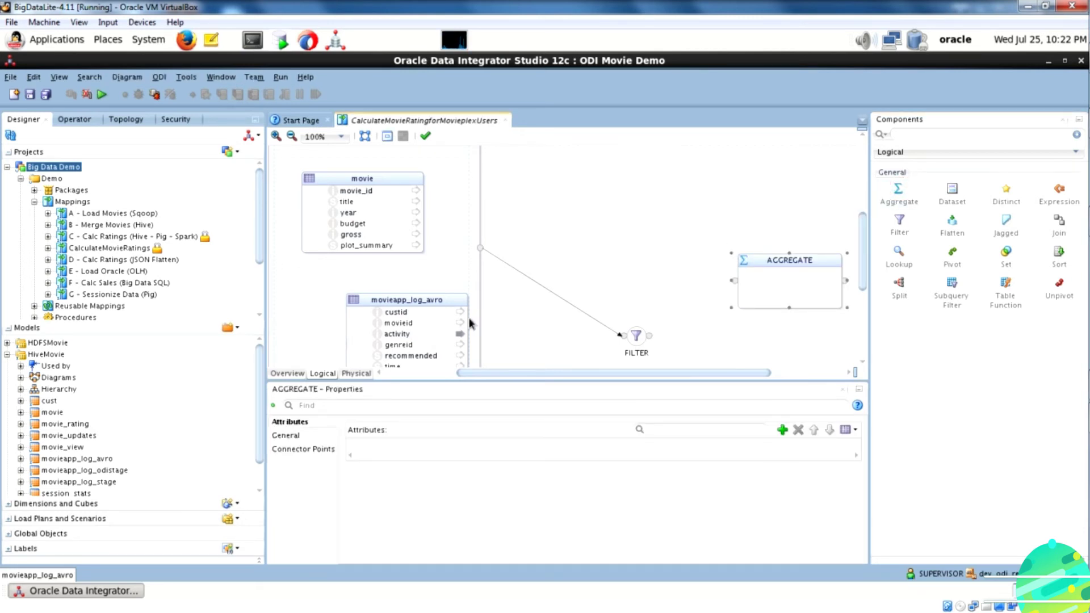
left_click_drag(400, 324, 406, 334)
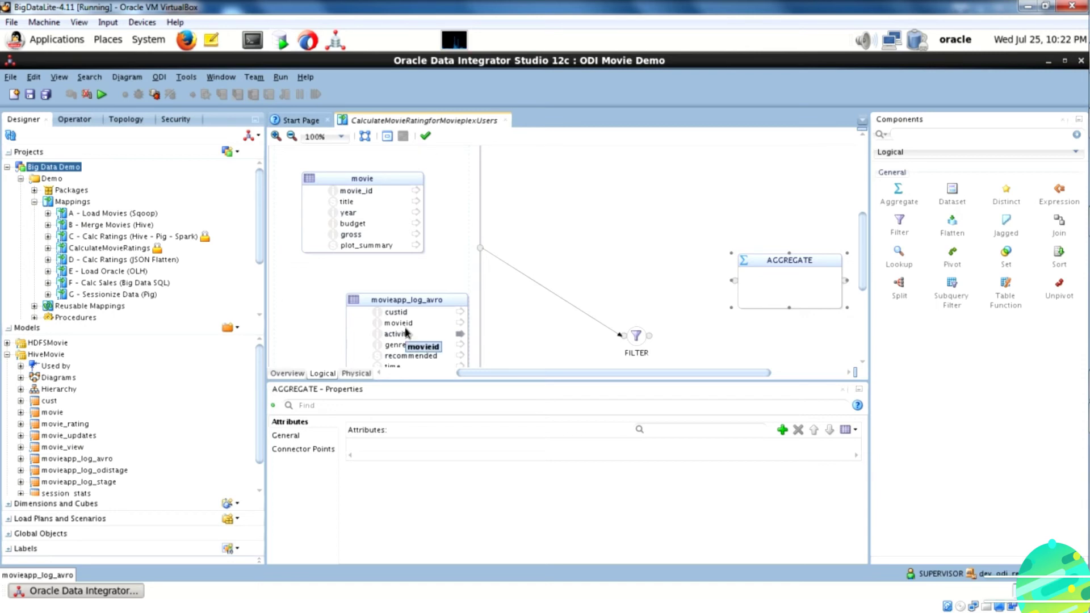
left_click(638, 337)
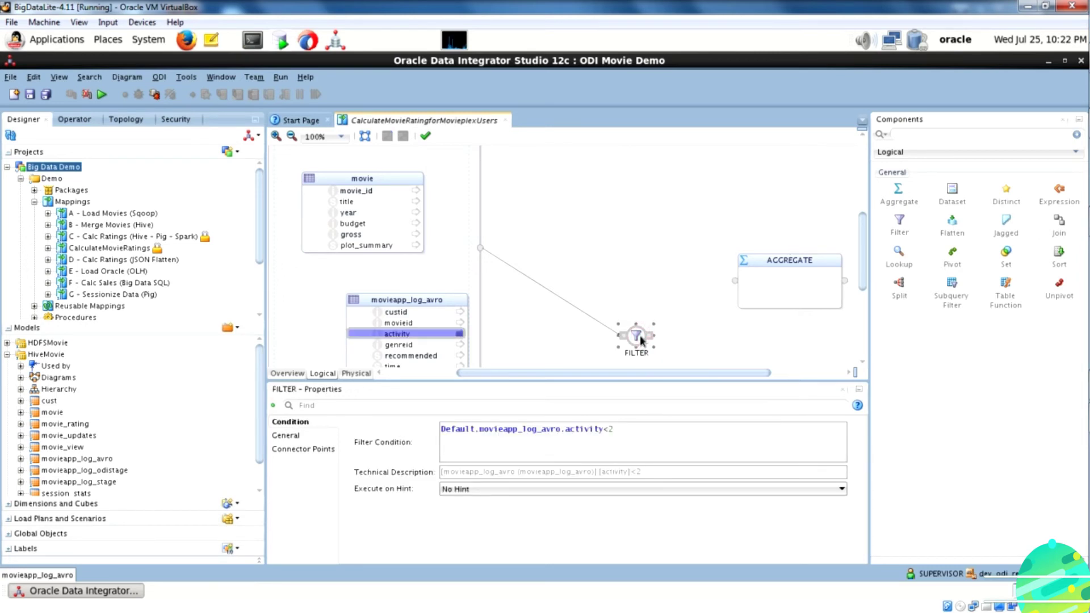
left_click(530, 325)
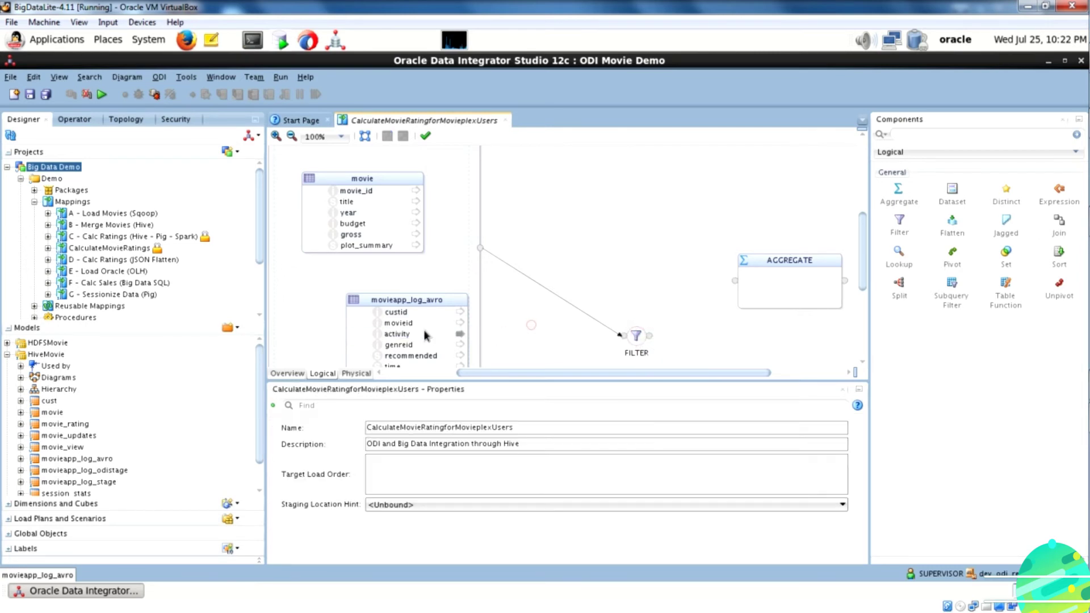
left_click(404, 336)
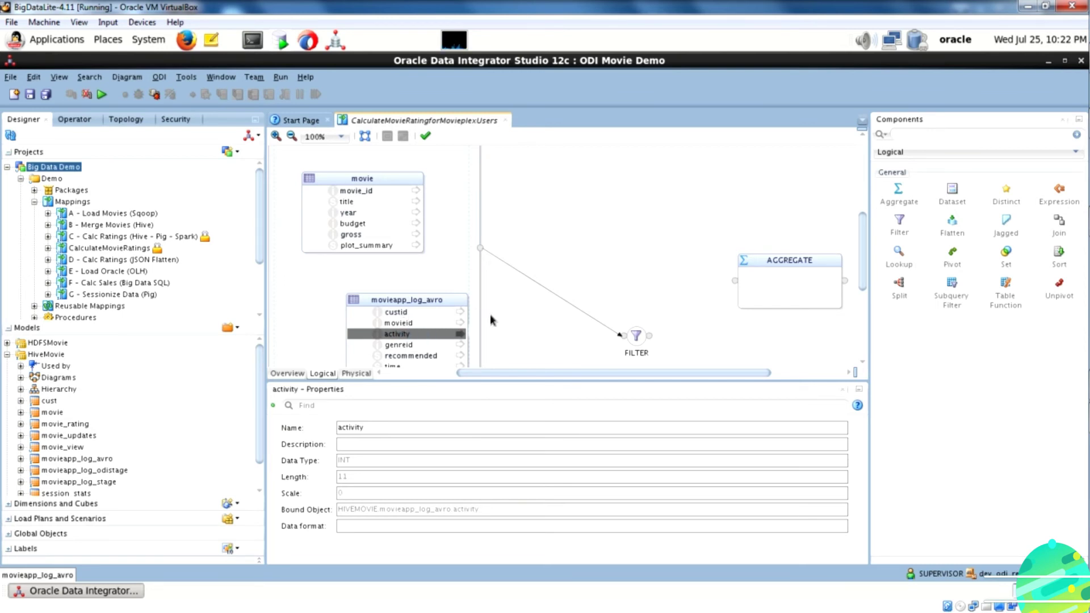
left_click_drag(398, 323, 776, 282)
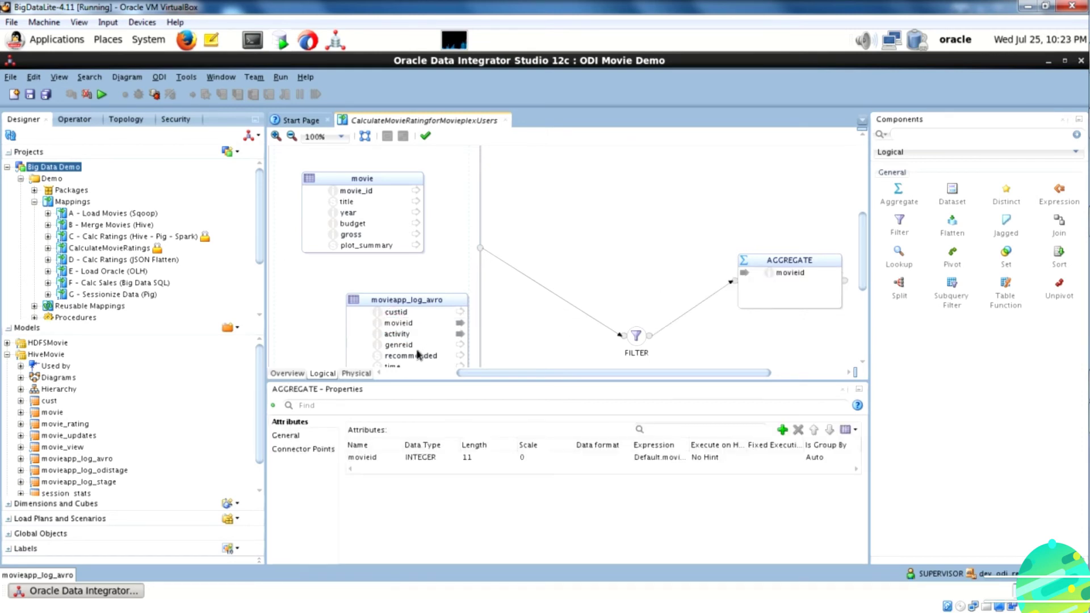
Add the rating attribute of movieapp_log_avro to the Aggregate component.
scroll(410, 356, "down", 2)
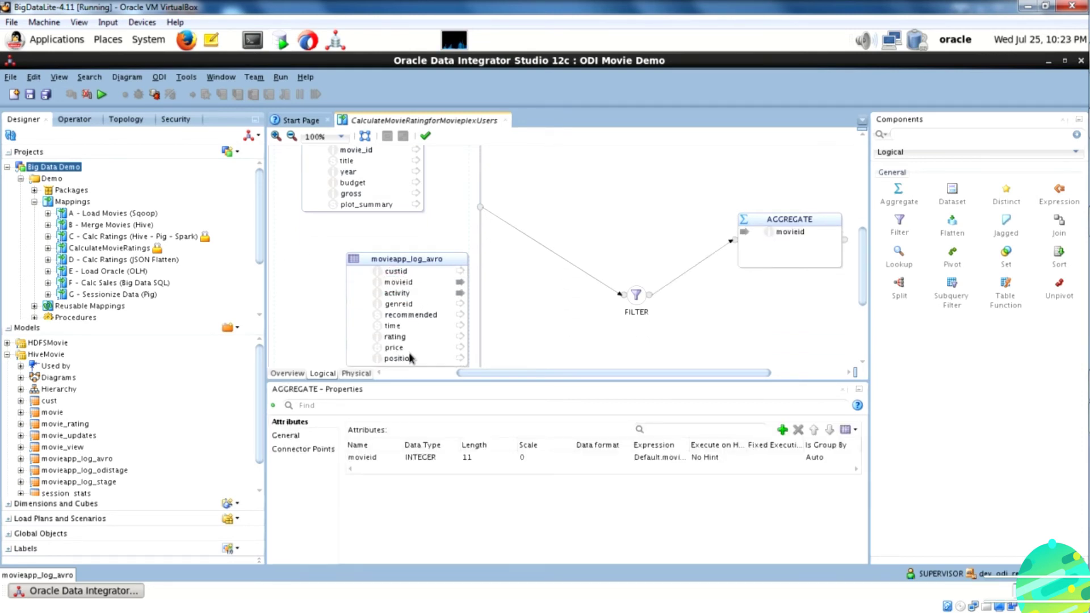
left_click(401, 340)
left_click_drag(400, 340, 777, 250)
Set the Aggregate component's rating expression to AVG(Default.movieapp_log_avro.rating).
left_click(786, 243)
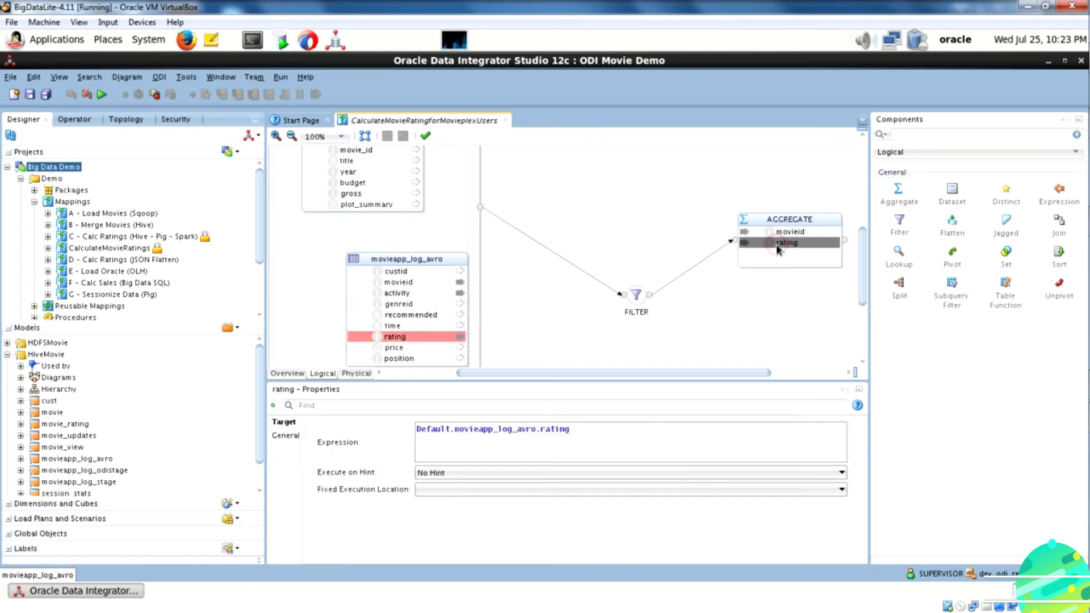
left_click(459, 438)
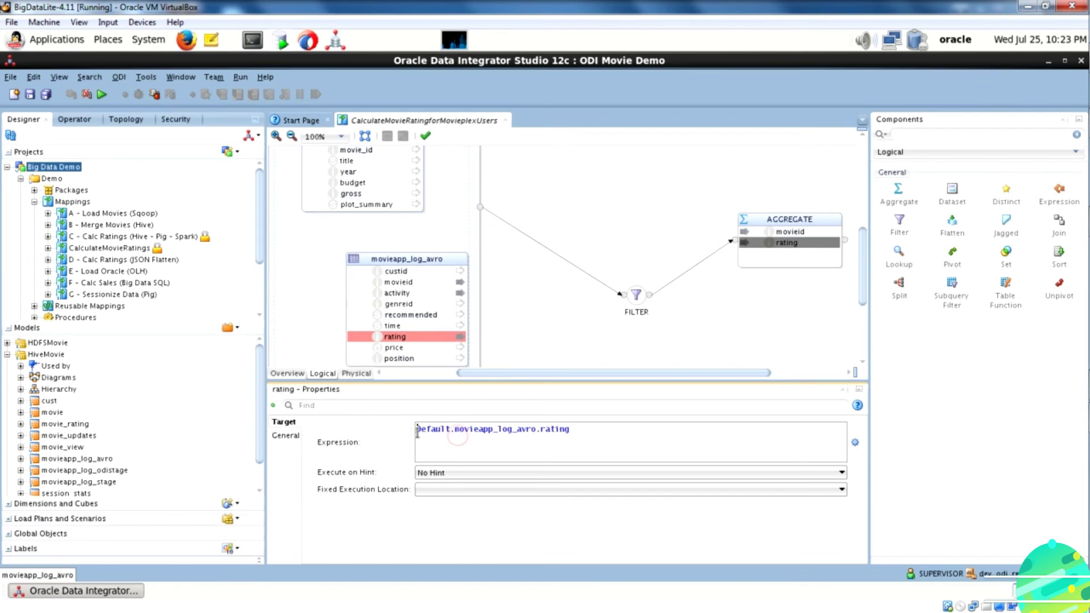
type("AVG")
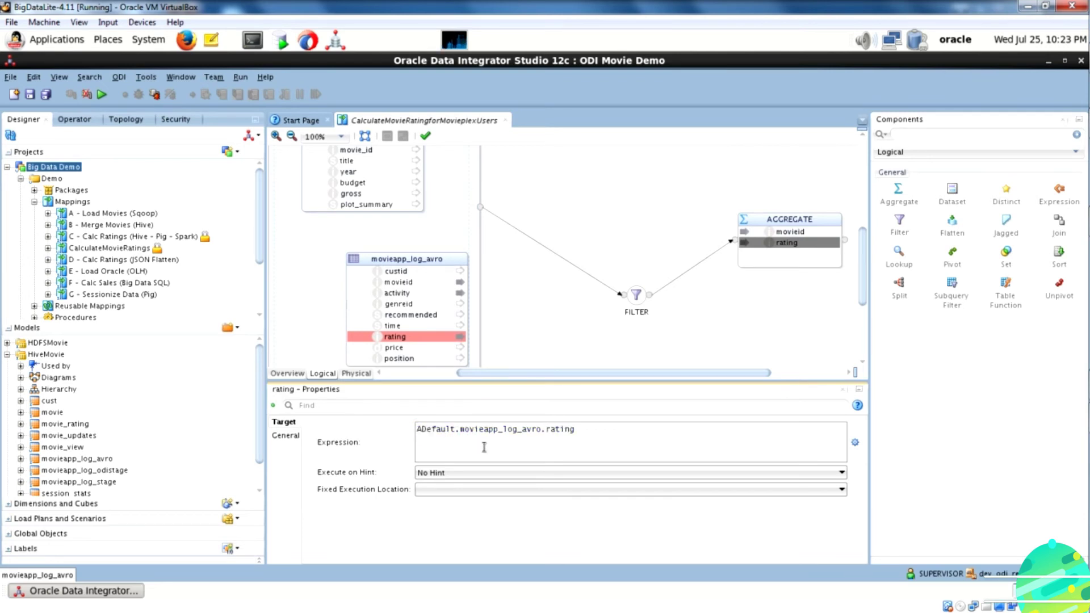
type("(")
key("Right")
key("Right")
key("Right")
key("Right")
key("Right")
key("Right")
key("Right")
key("Right")
key("Right")
key("Right")
key("Right")
key("Right")
key("Right")
key("Right")
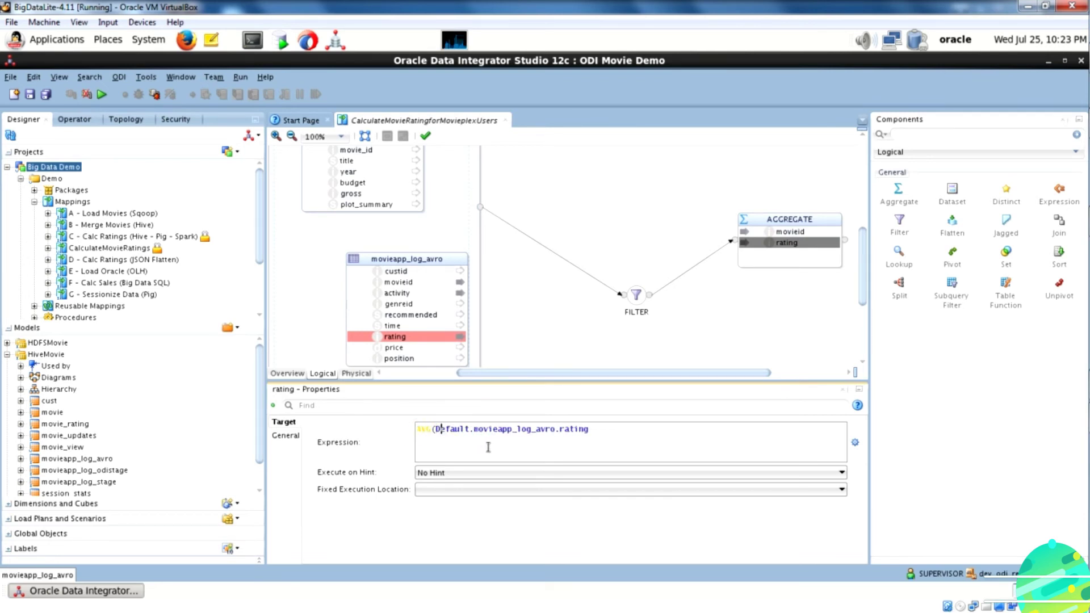
key("Right")
key("Right")
key("Right")
key("Right")
key("Right")
key("Right")
key("Right")
key("Right")
key("Right")
key("Right")
key("Right")
key("Right")
key("Right")
key("Right")
type(")")
left_click(698, 339)
Place a Join component above the Aggregate and join the Aggregate's movieid with the movie_id attribute of movie.
left_click_drag(861, 276, 860, 257)
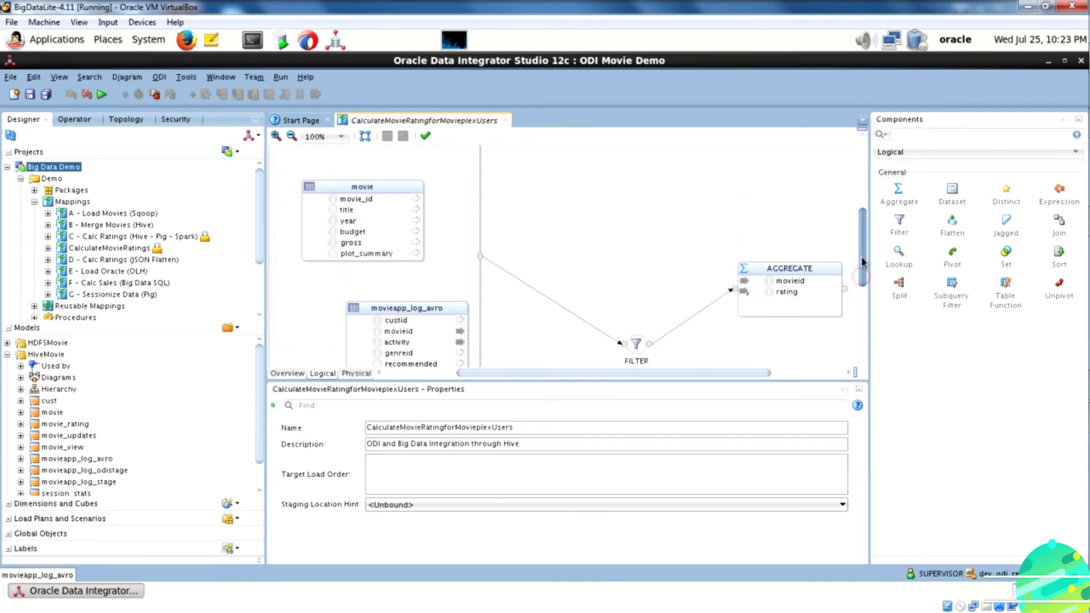
scroll(851, 277, "down", 1)
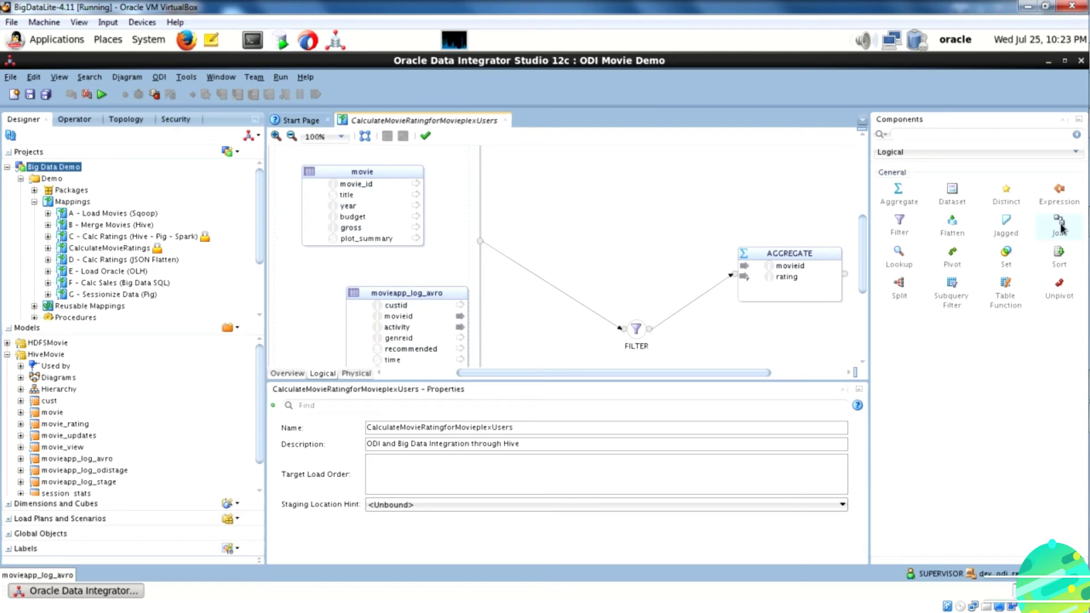
left_click_drag(1058, 225, 688, 193)
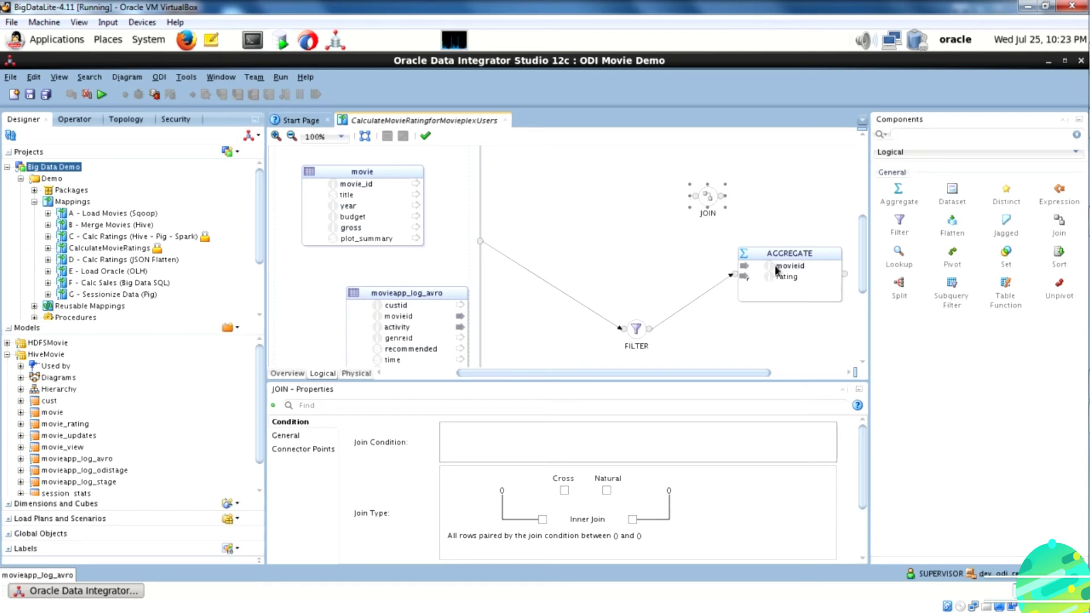
left_click_drag(776, 270, 713, 202)
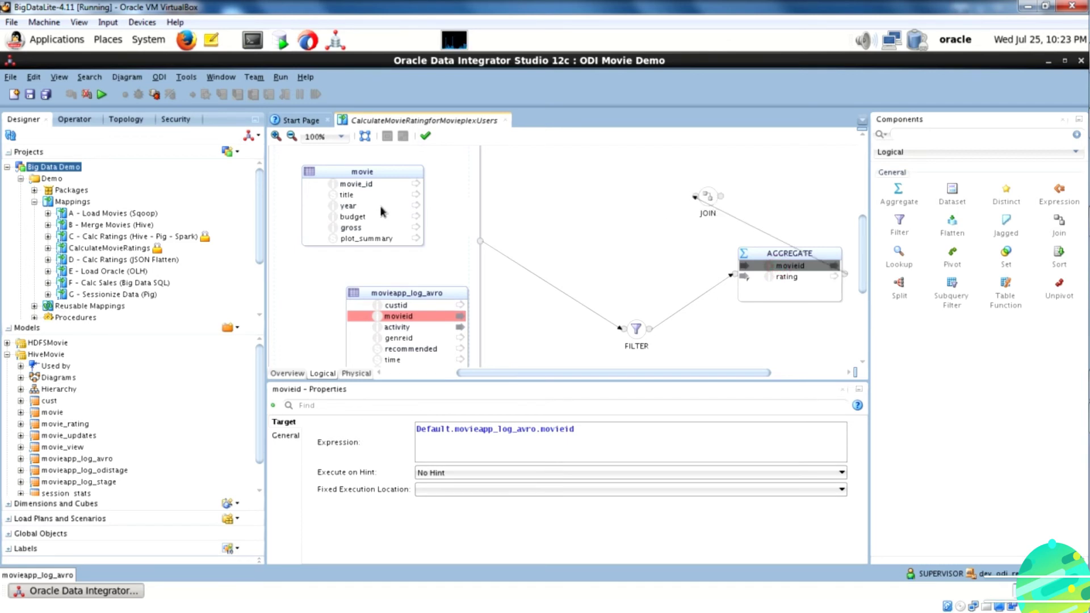
left_click_drag(370, 189, 706, 196)
left_click(706, 197)
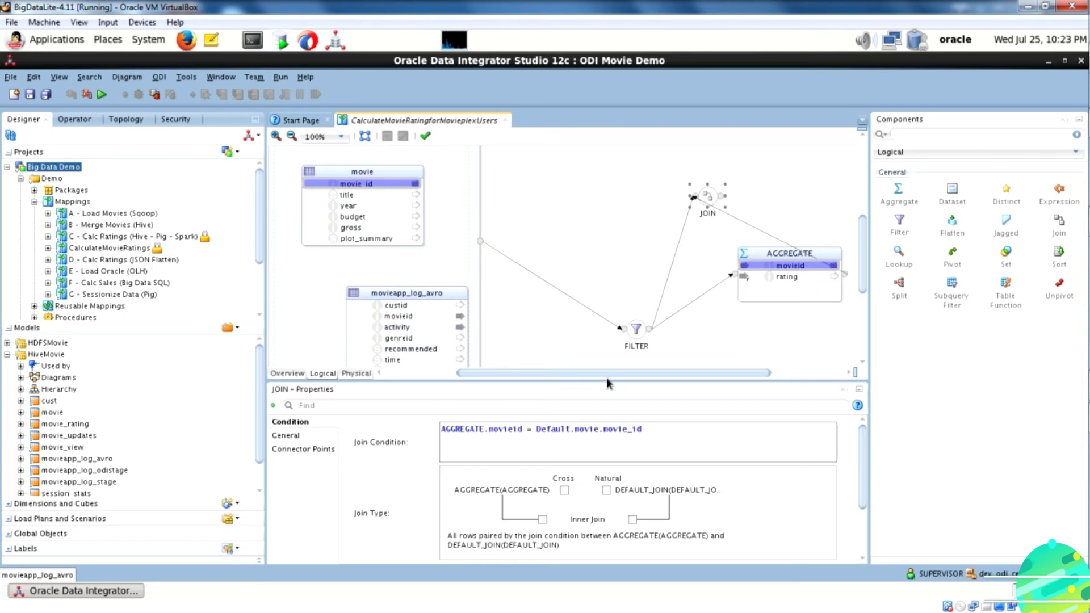
Add the movie_rating datastore from the HiveMovie model as the target beyond the Aggregate and align it with the Join.
left_click_drag(596, 373, 730, 372)
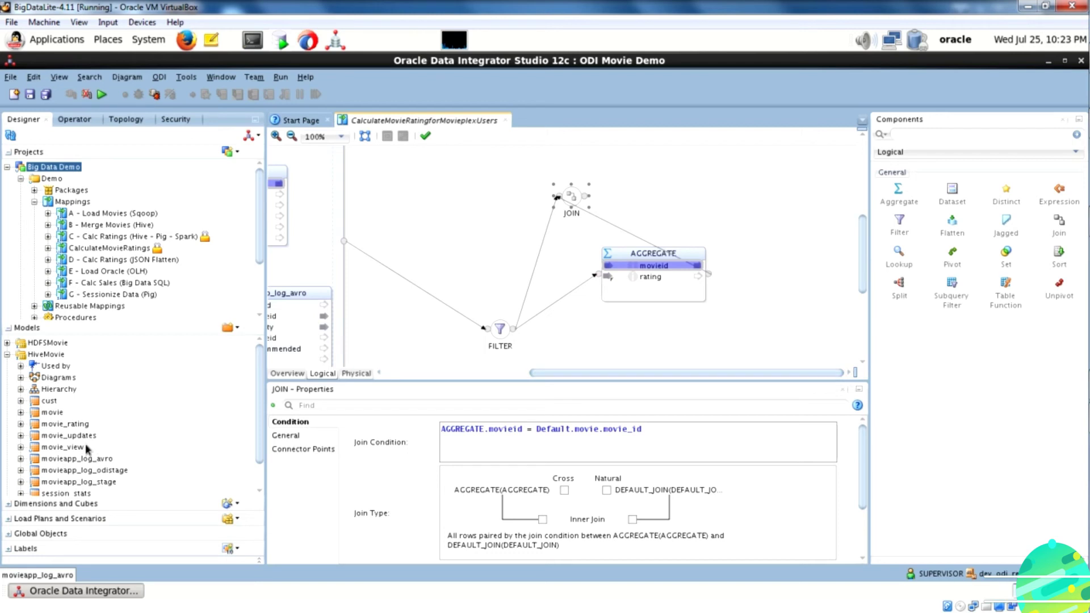
left_click(79, 425)
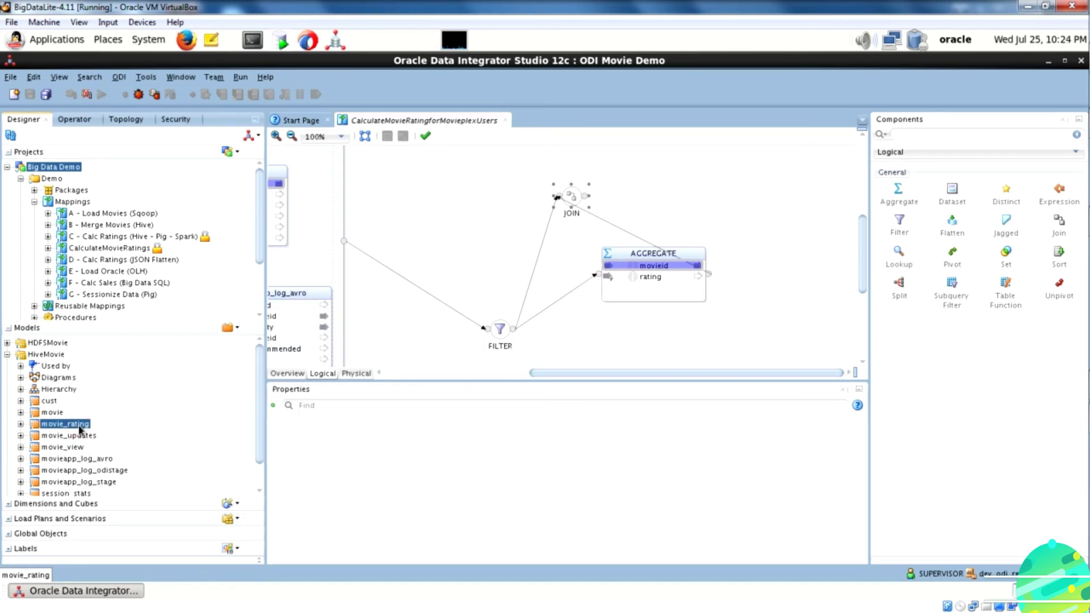
left_click_drag(79, 430, 783, 253)
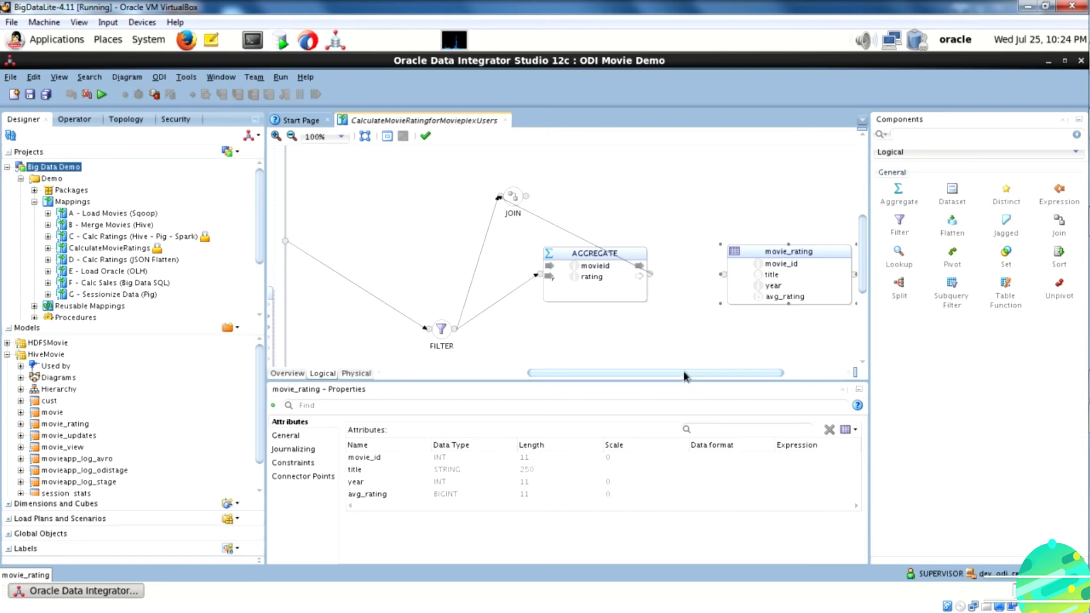
left_click_drag(686, 375, 741, 374)
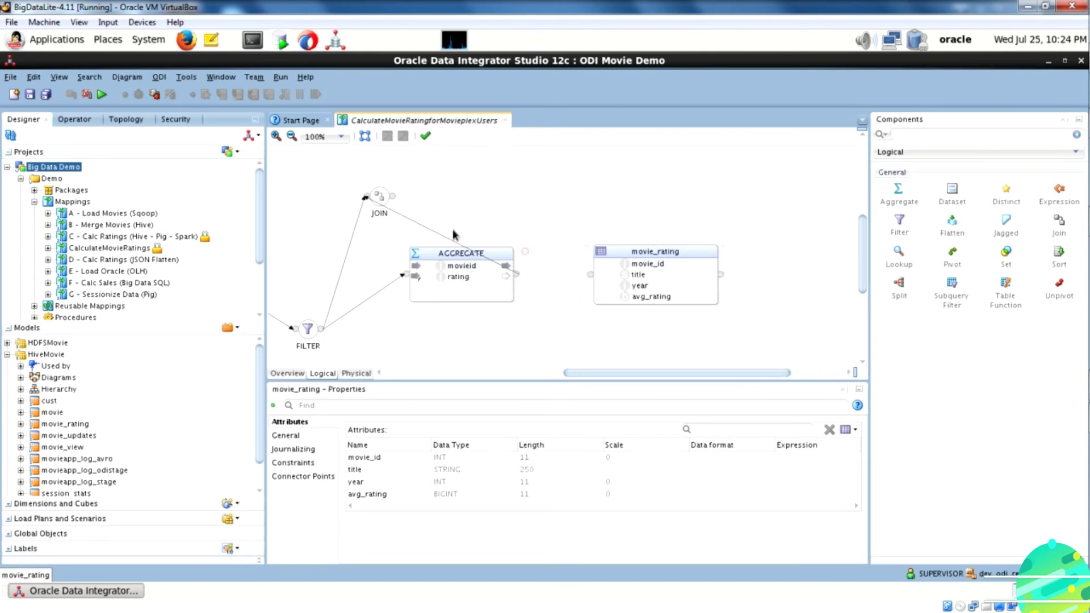
left_click(525, 254)
left_click_drag(634, 258, 633, 181)
Connect the Join to movie_rating with attributes auto-mapped by name, and map the Aggregate's rating to avg_rating.
left_click_drag(392, 216, 610, 224)
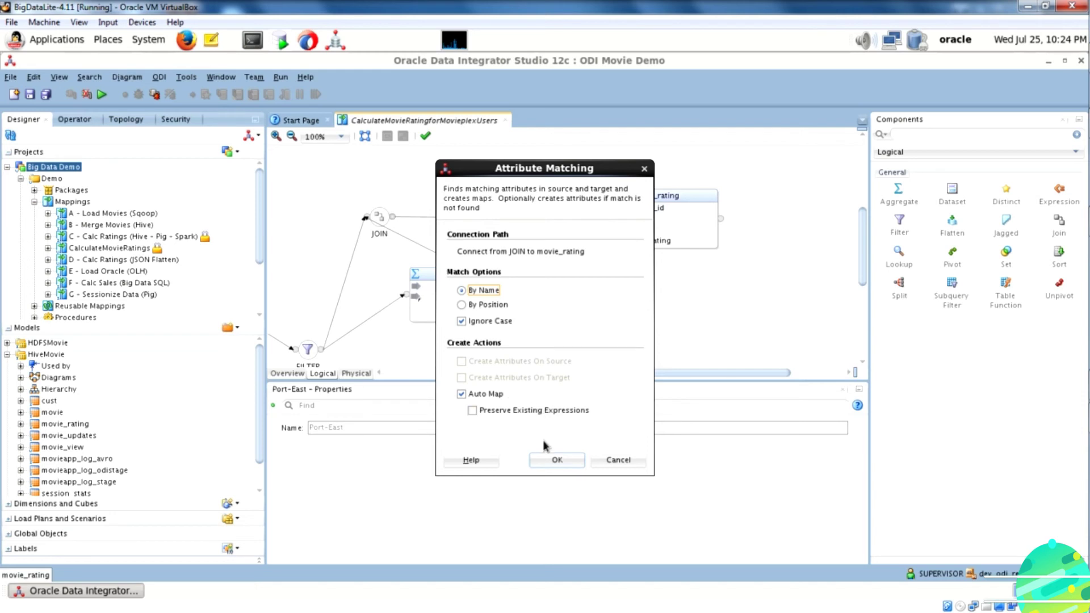
left_click(547, 457)
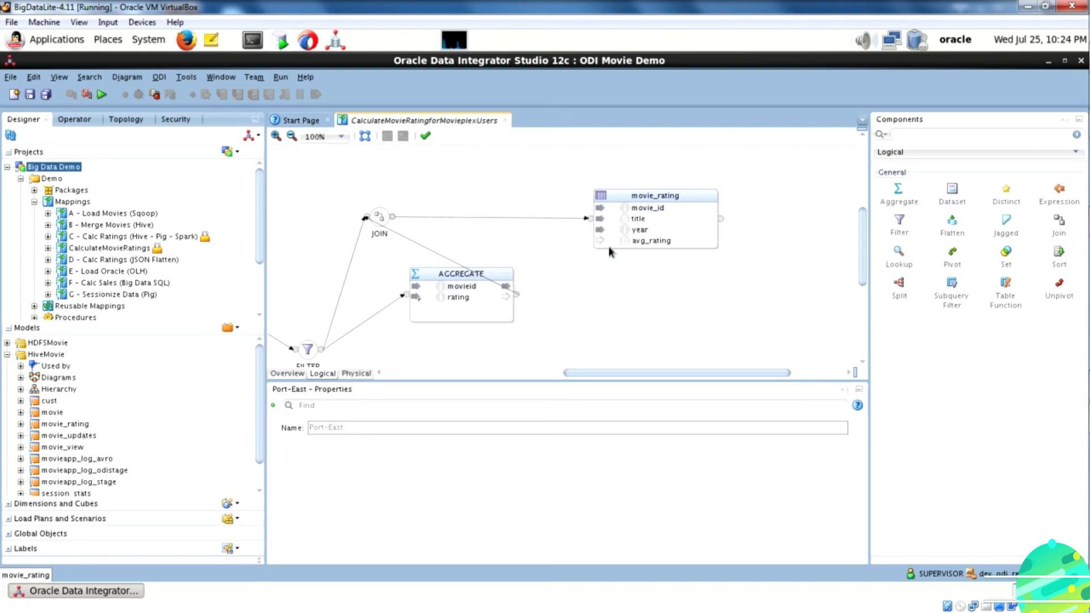
left_click_drag(461, 299, 632, 244)
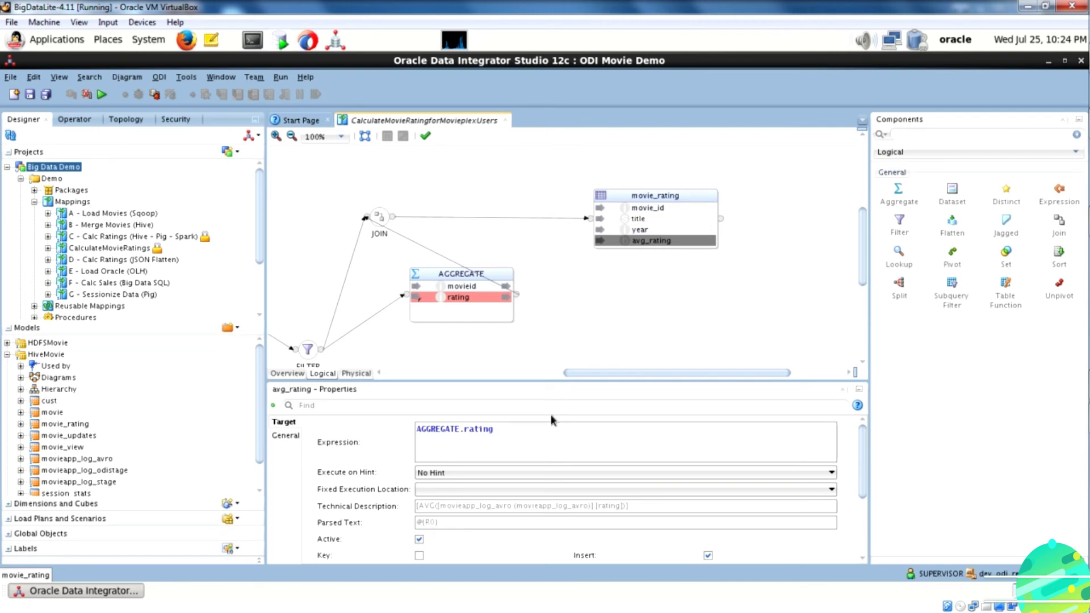
Set the avg_rating target expression to XROUND(AGGREGATE.rating).
left_click(420, 431)
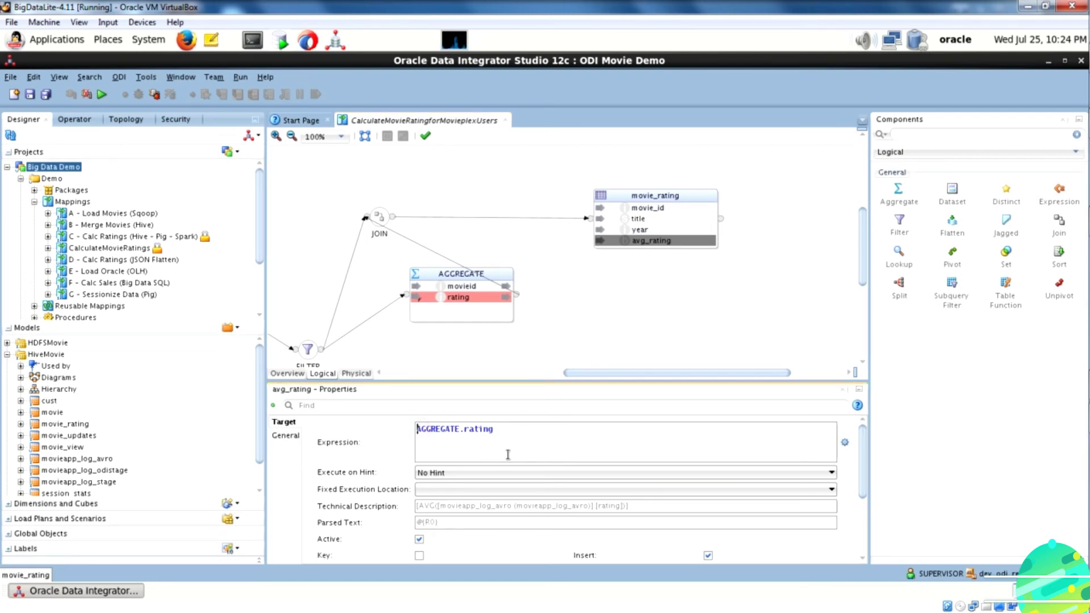
type("XROUND(")
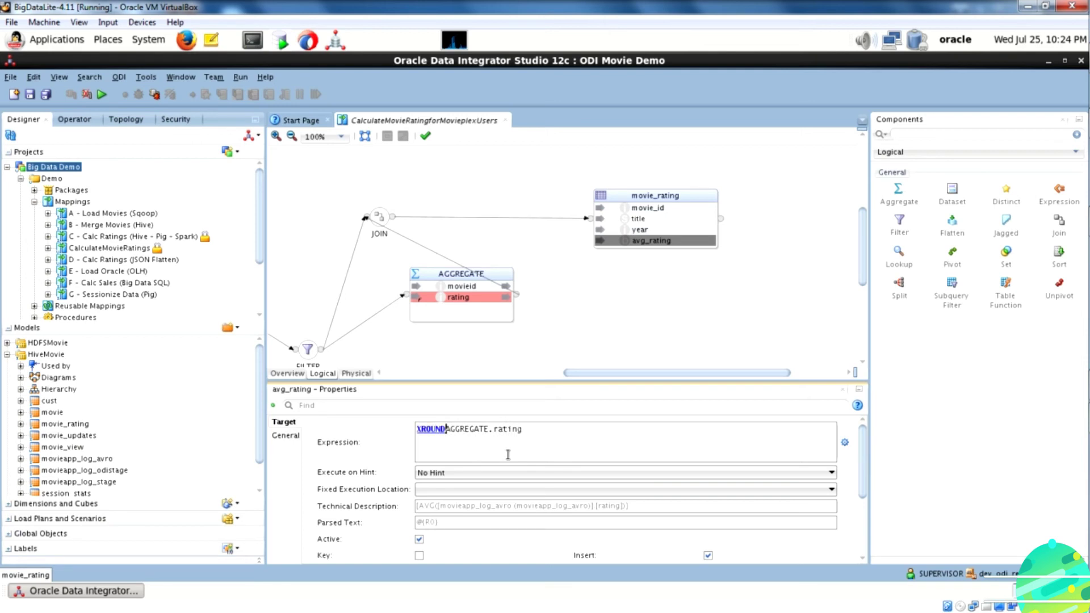
key("Right")
key("Right")
key("Right")
key("Right")
key("Right")
key("Right")
key("Right")
key("Right")
key("Right")
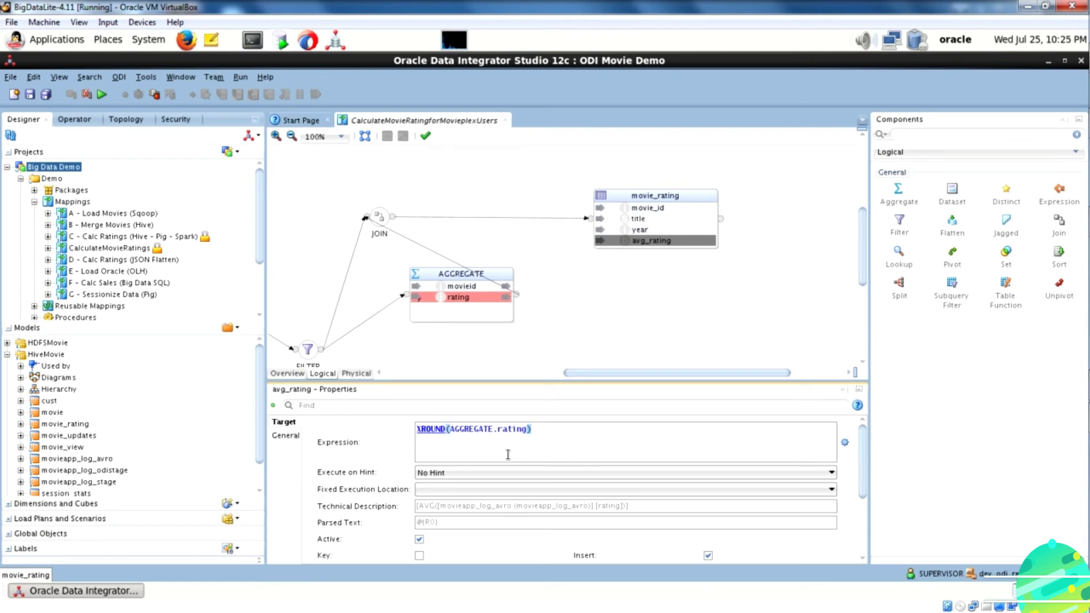
left_click(590, 344)
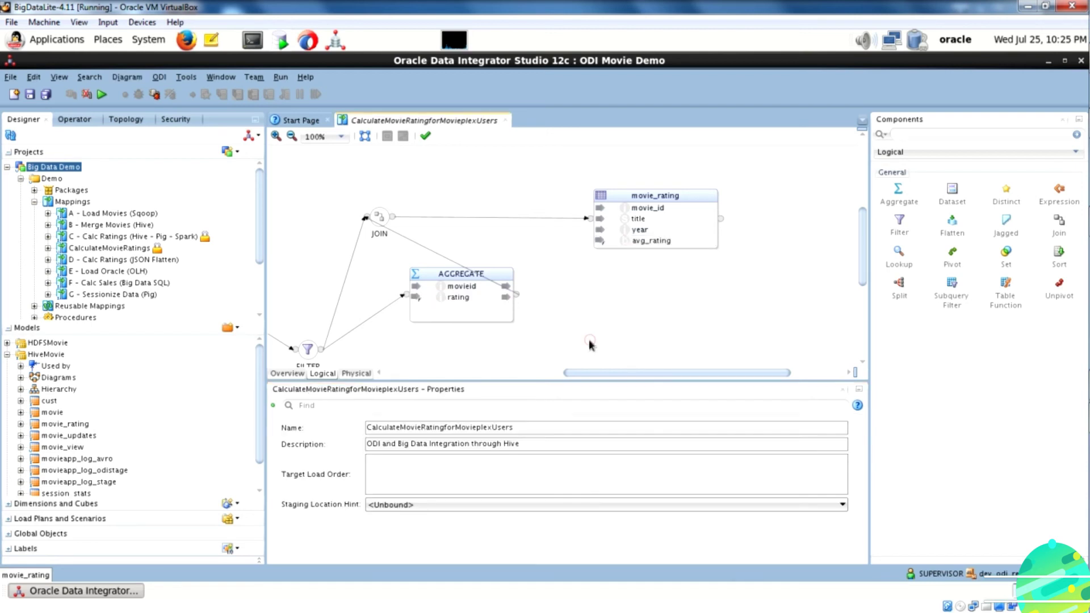
left_click(644, 242)
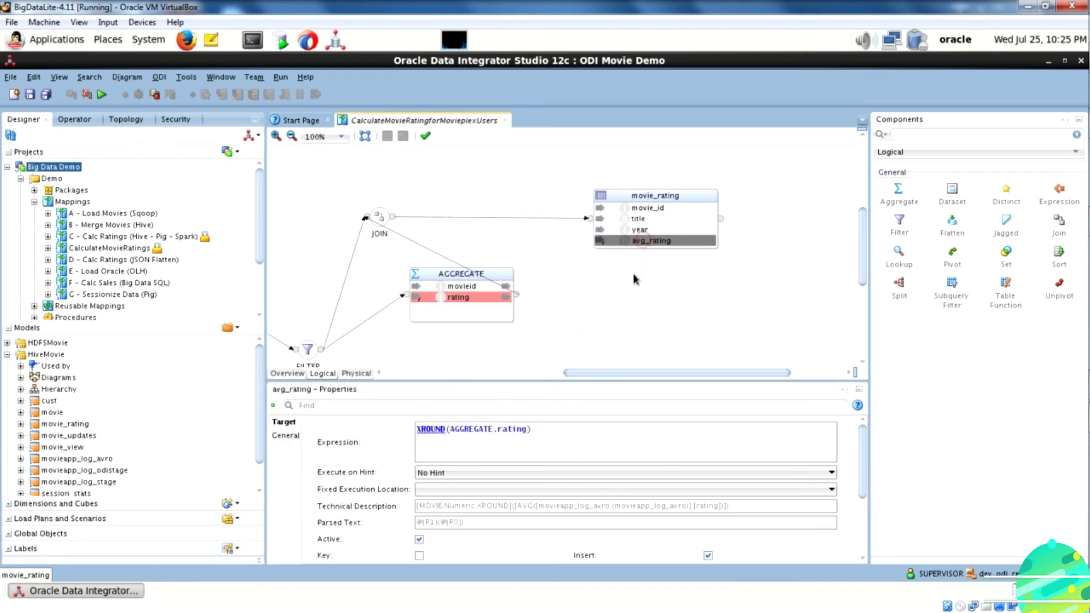
left_click(478, 445)
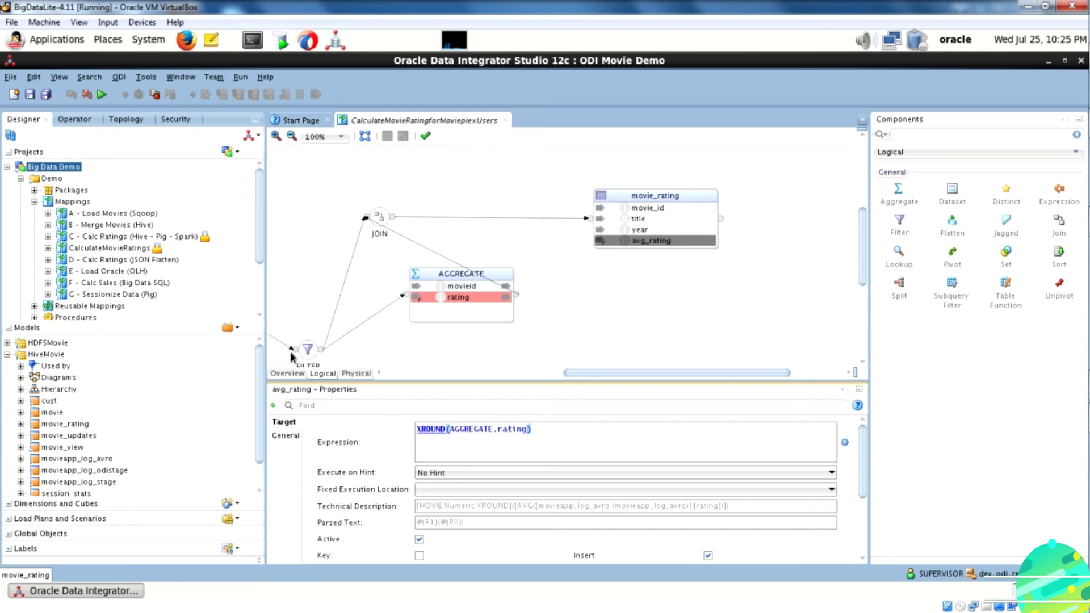
Set the Filter component's execute-on hint to Staging.
left_click(317, 356)
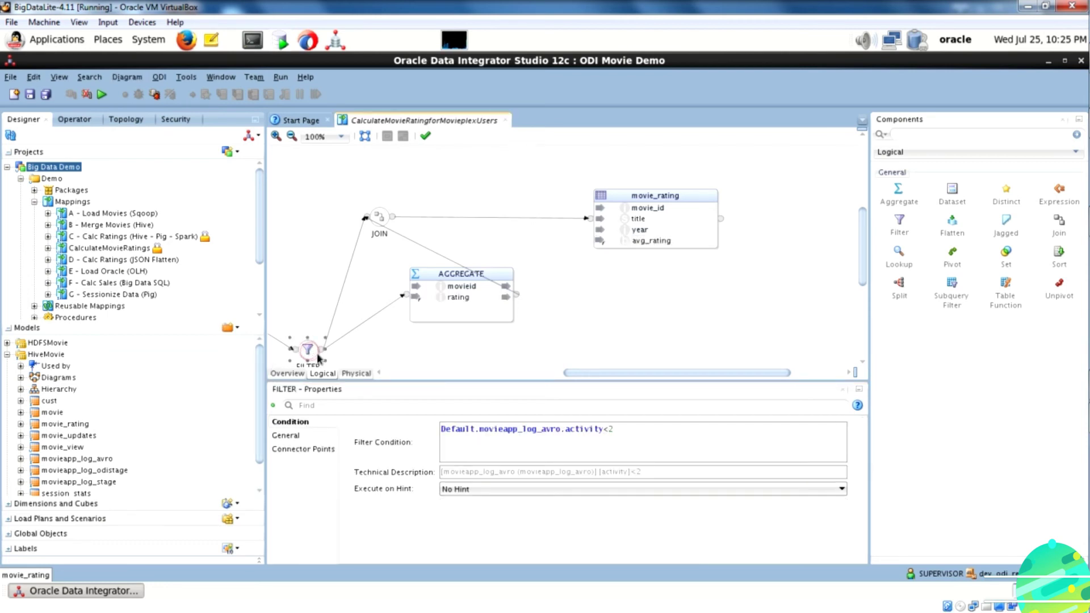
left_click(461, 489)
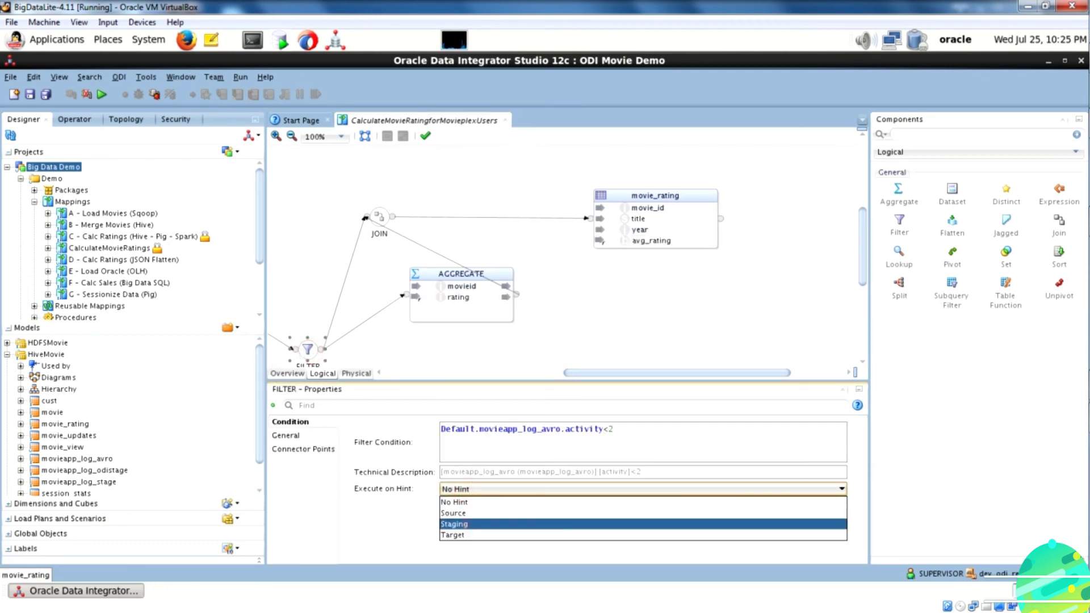
left_click(464, 525)
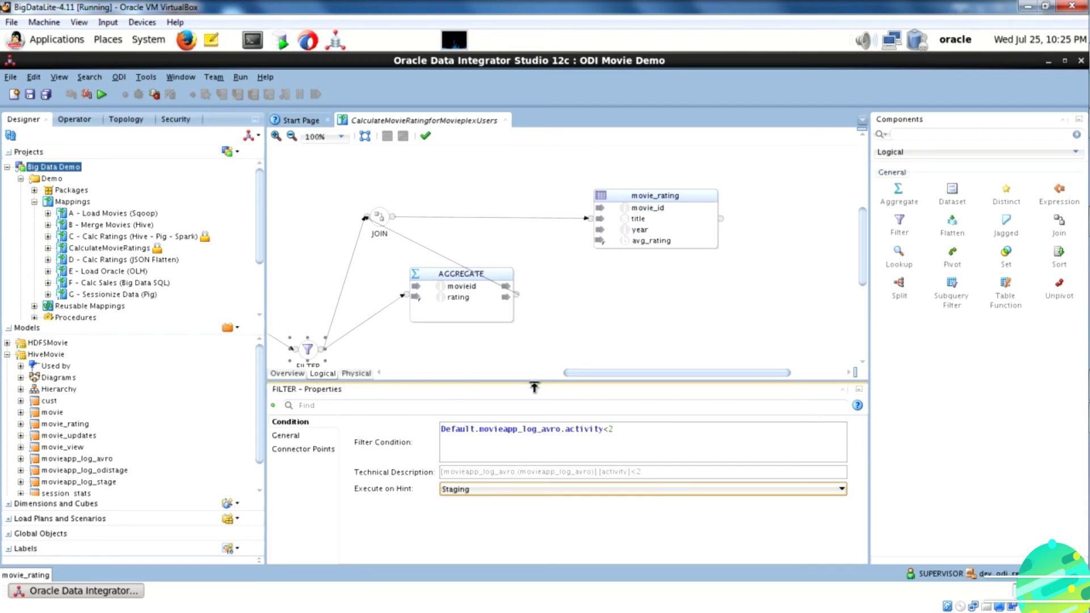
Open the mapping's physical design and rename it Hive.
left_click_drag(535, 383, 536, 432)
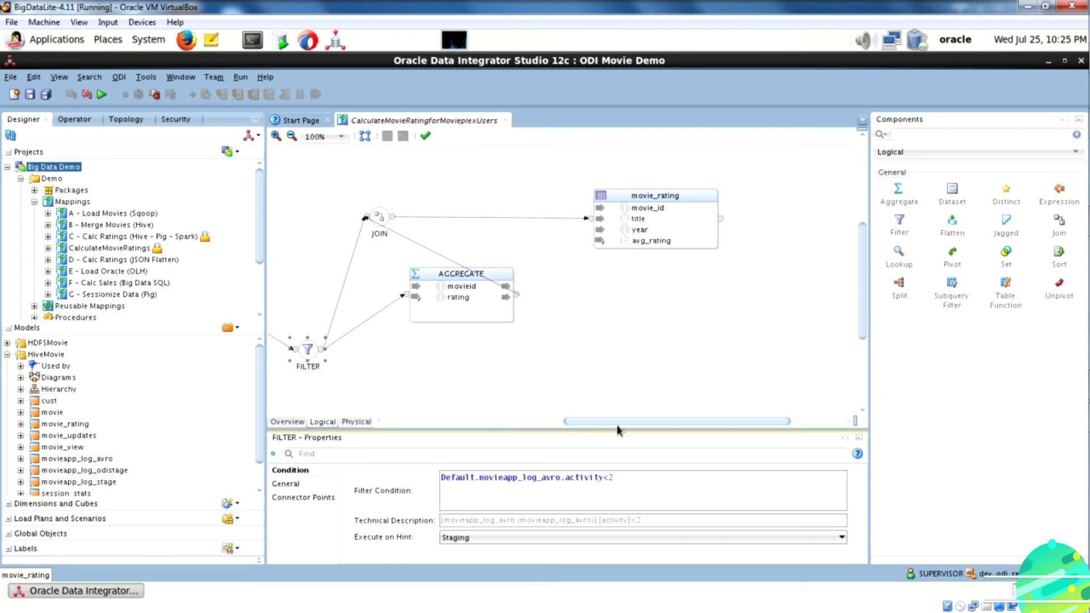
left_click_drag(620, 426, 546, 426)
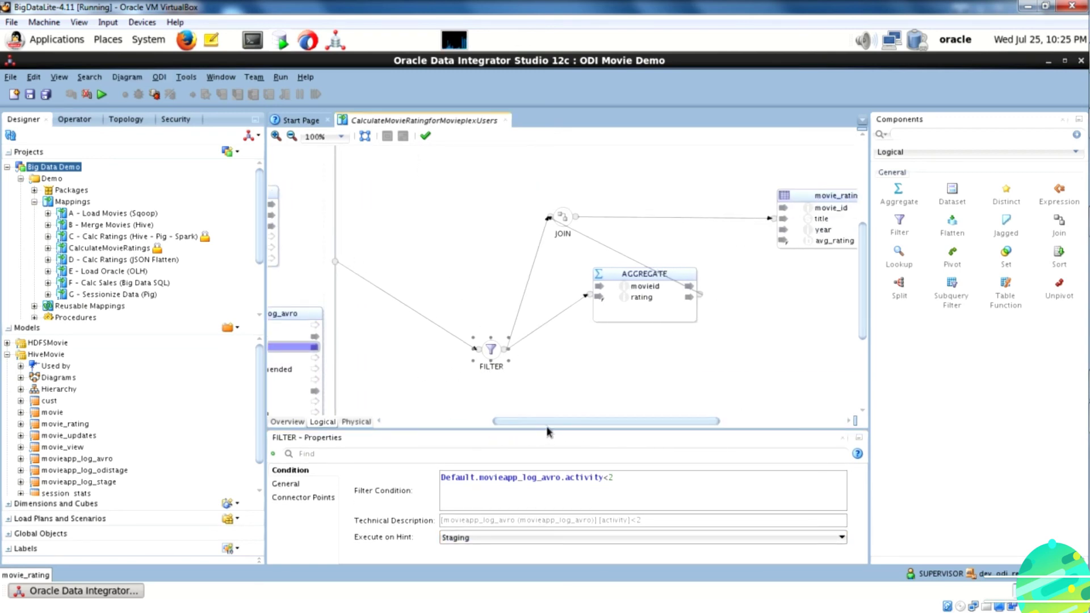
left_click(422, 396)
left_click(357, 423)
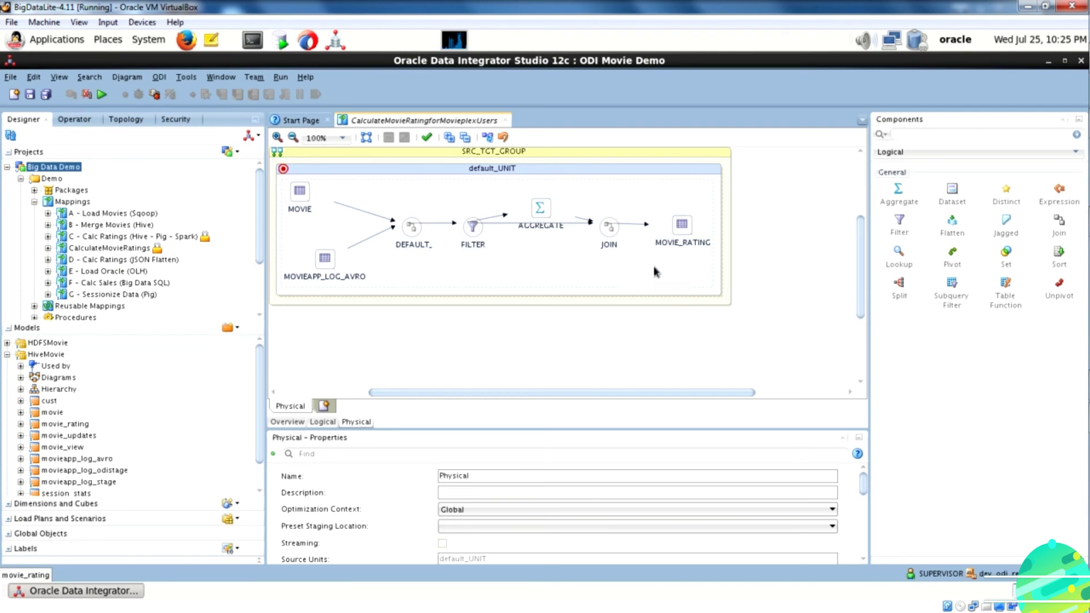
mouse_move(646, 286)
left_click(383, 469)
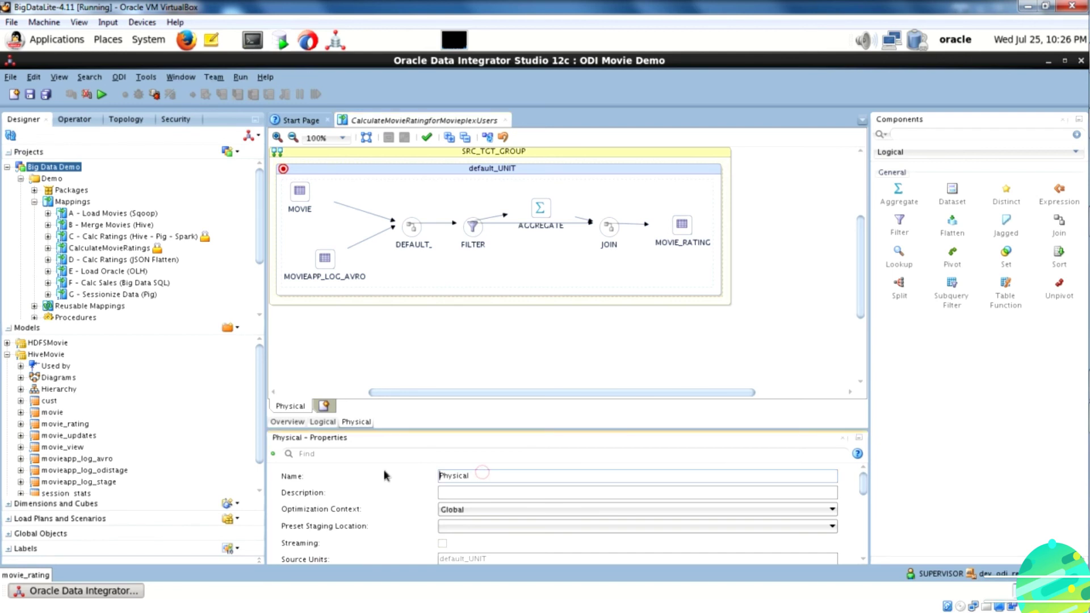
double_click(483, 474)
type("Hive")
Set TRUNCATE to True in MOVIE_RATING's integration knowledge module options, and save the mapping with an object lock.
left_click(682, 232)
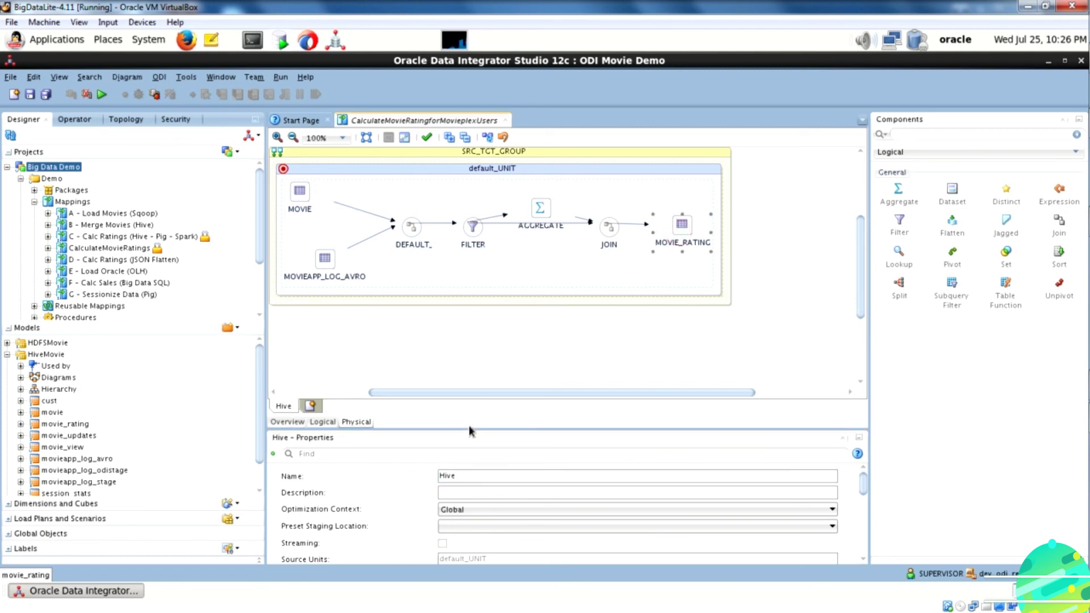
left_click_drag(472, 433, 439, 416)
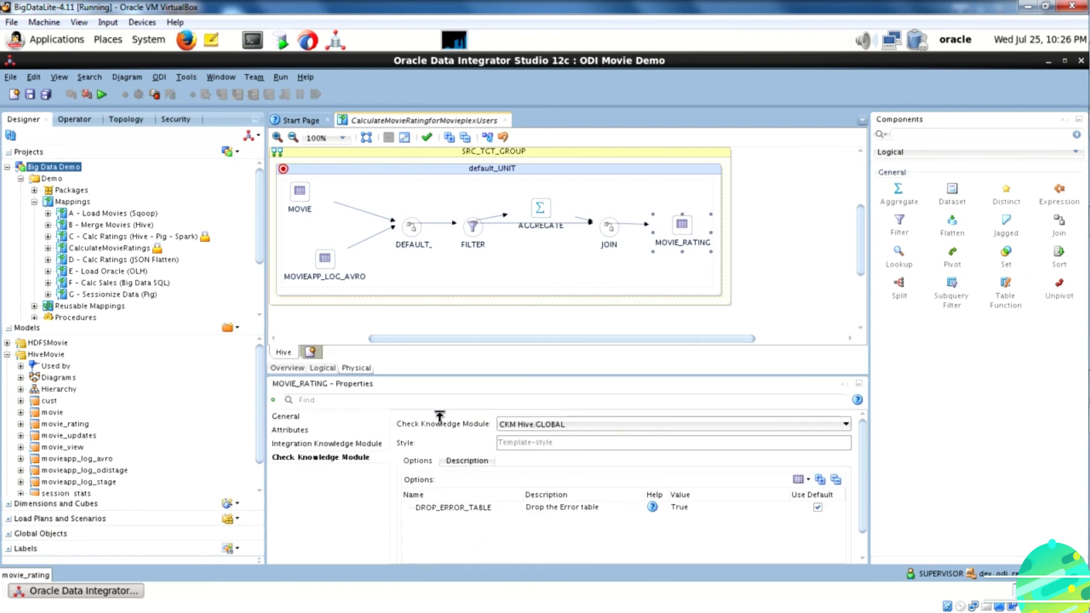
left_click(299, 444)
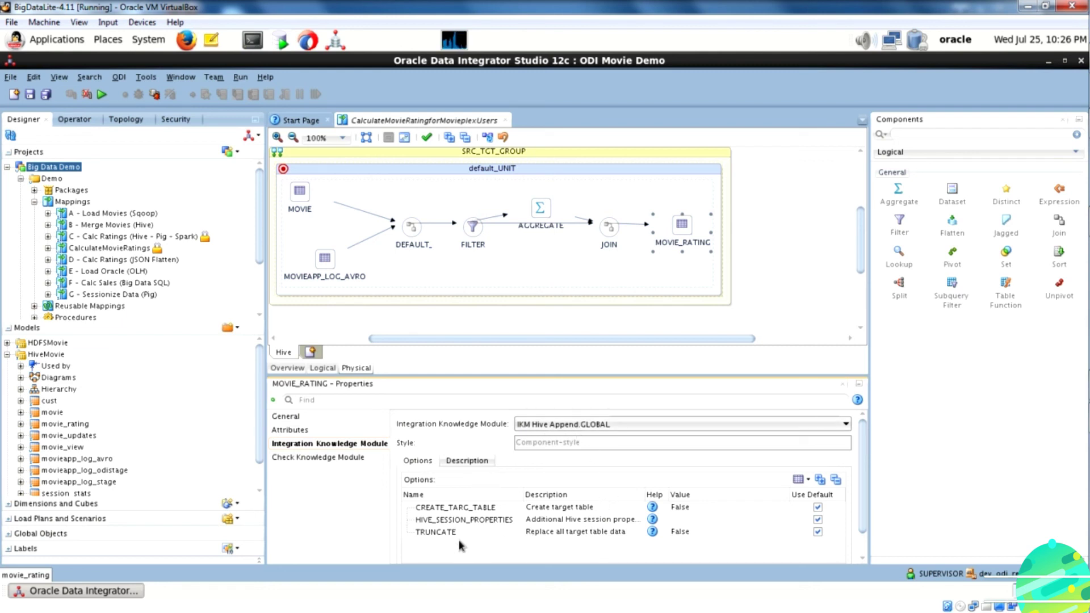
left_click(684, 532)
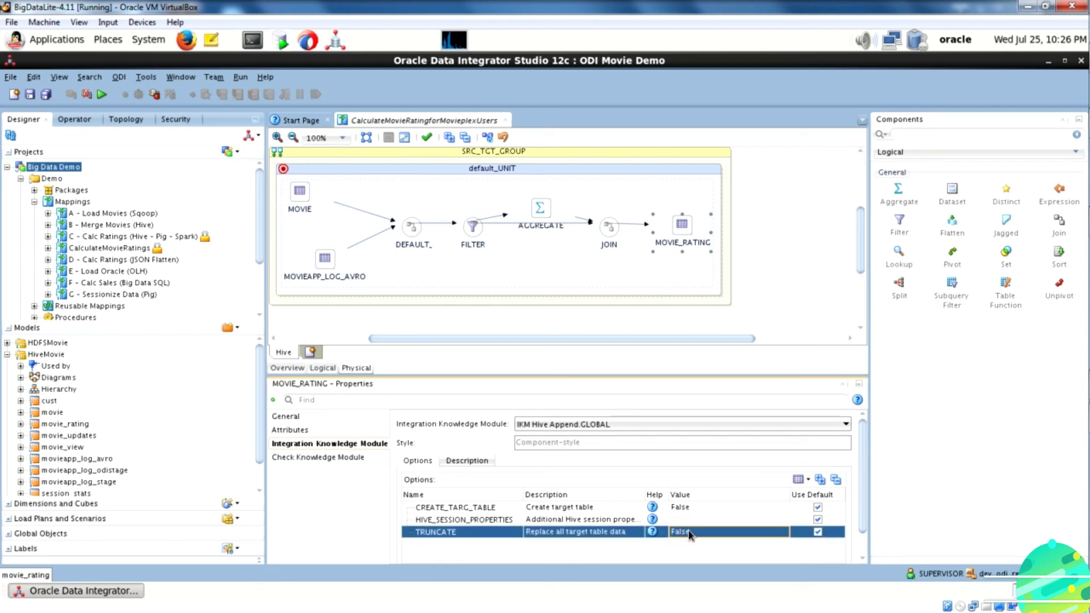
left_click(689, 532)
left_click(687, 546)
left_click(32, 95)
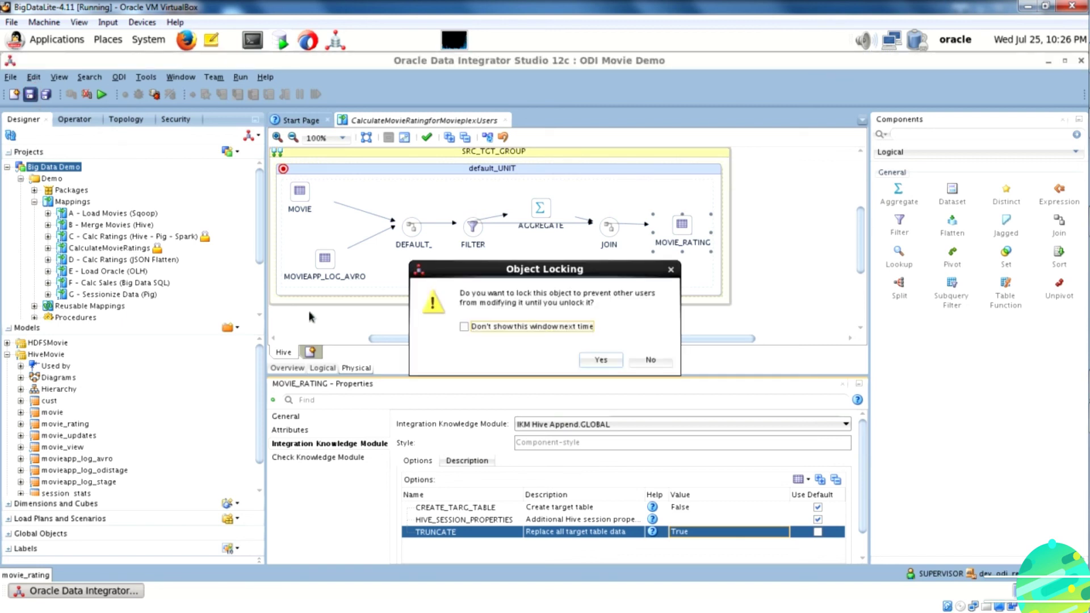
left_click(600, 360)
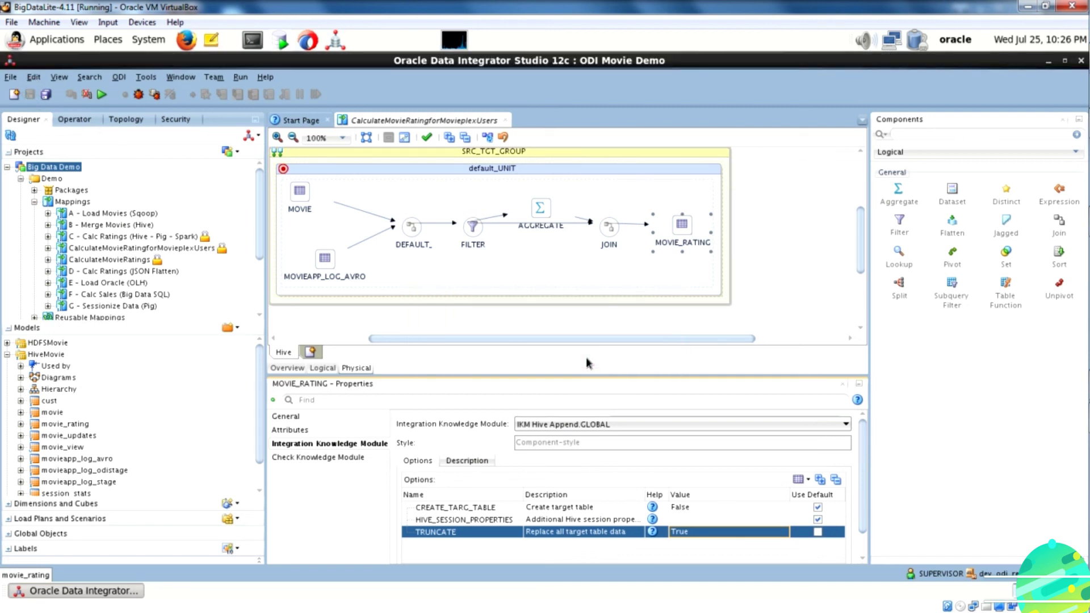
Run the mapping in the Global context with the Hive physical design, Local (No Agent) and log level 5.
left_click(102, 94)
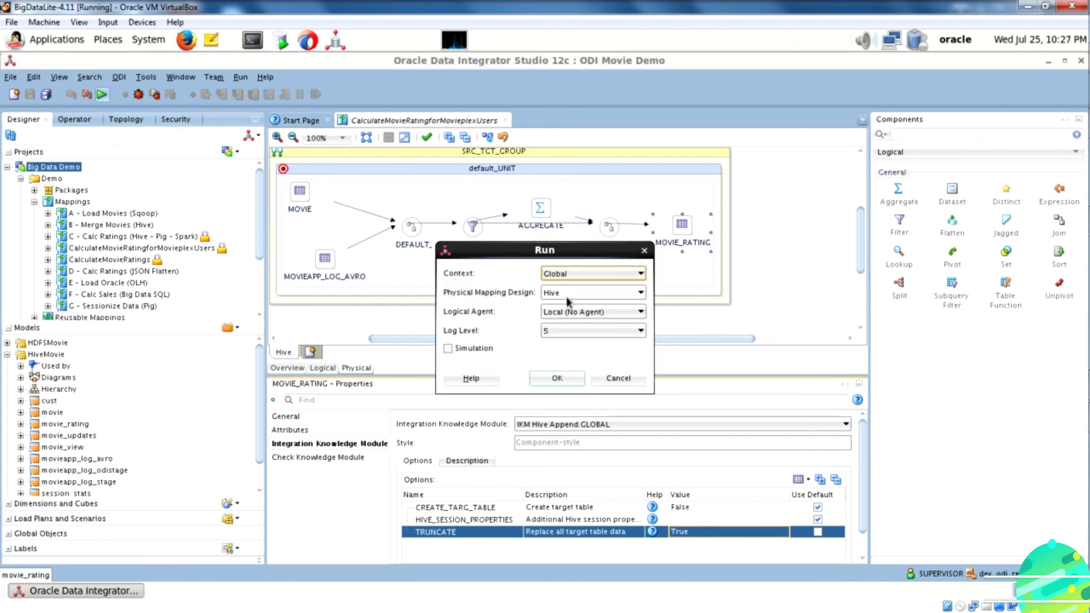
left_click(555, 381)
left_click(553, 379)
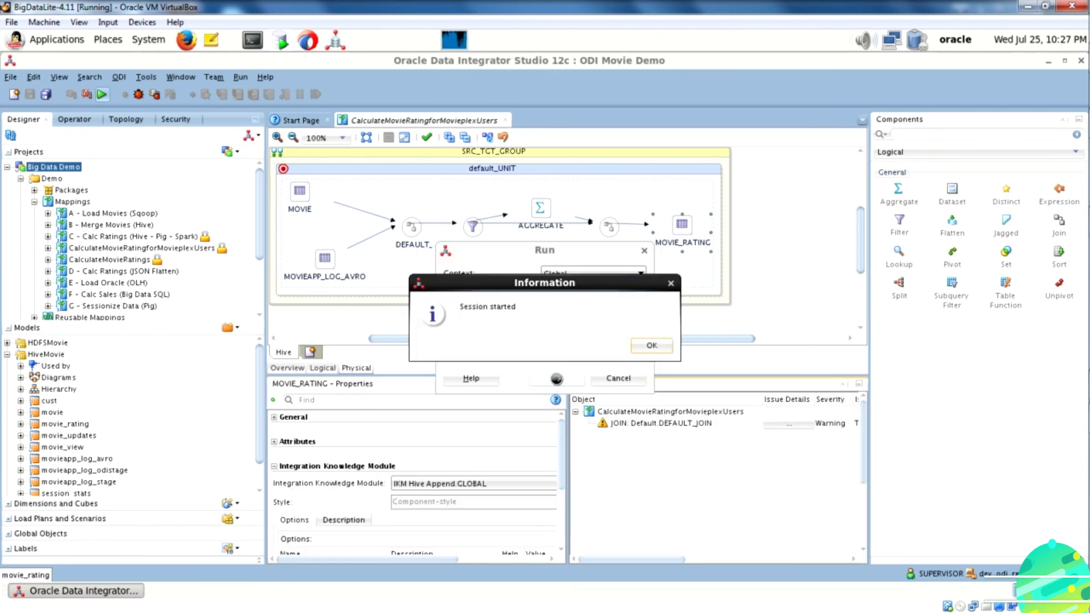
left_click(644, 345)
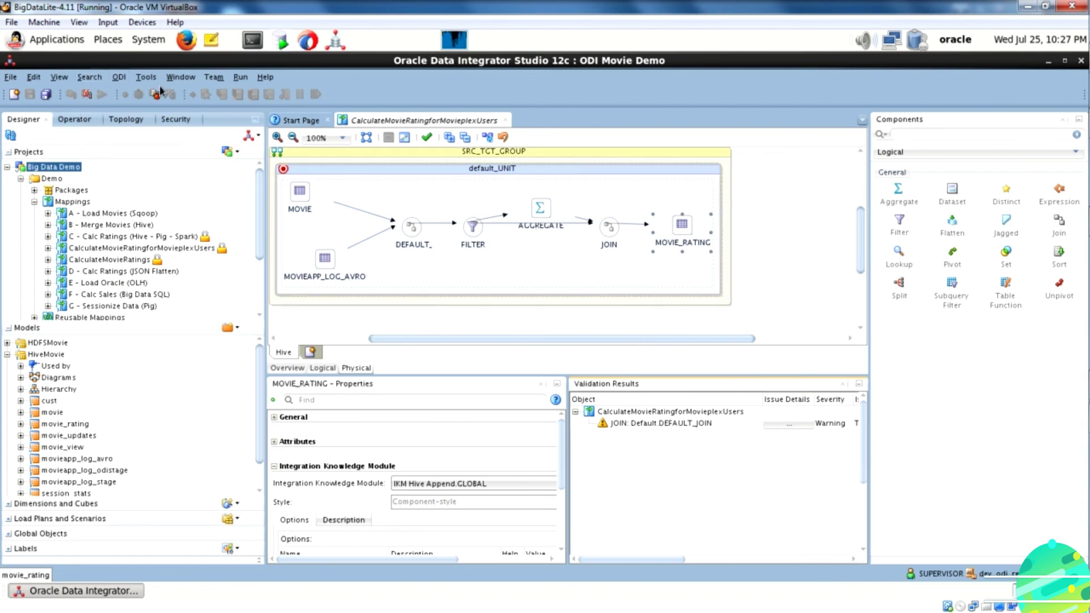
Examine today's execution session for the mapping, including its MAP_BEGIN and MAP_MAIN tasks, and open the Load MOVIE_RATING task.
left_click(67, 120)
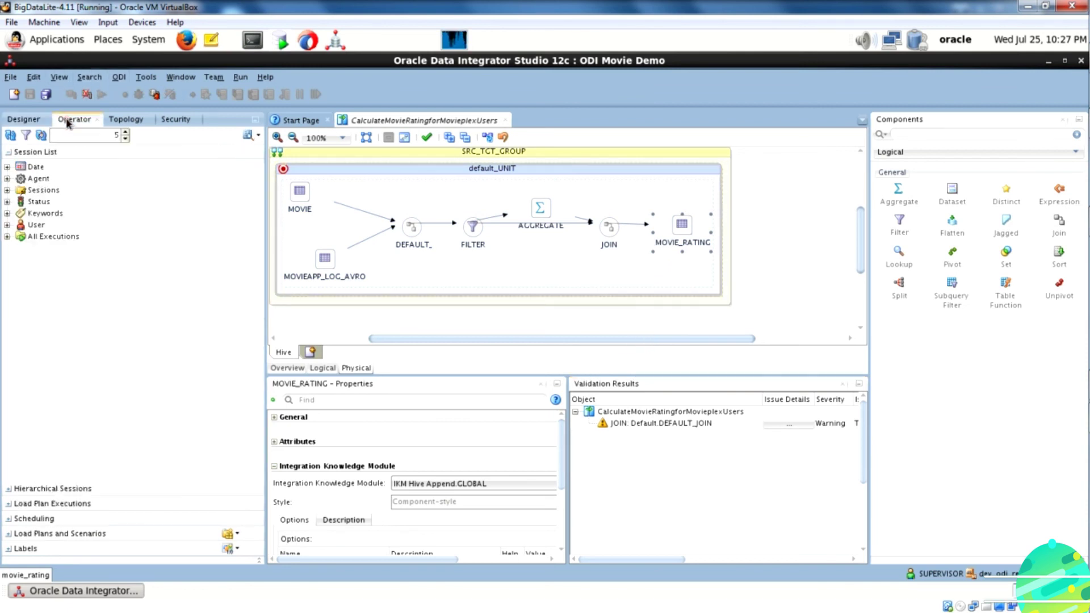
left_click(8, 167)
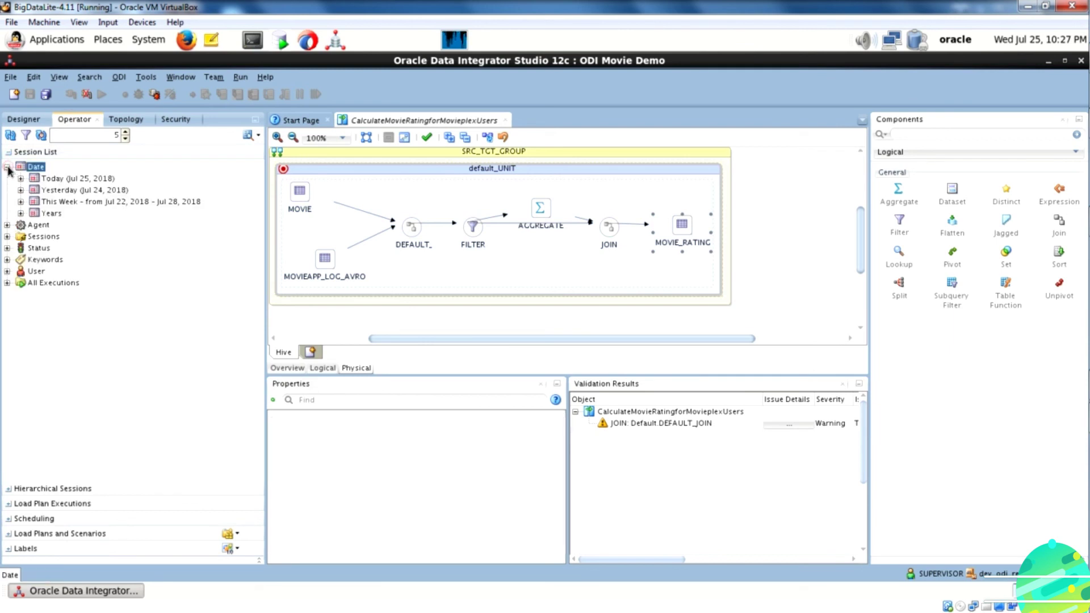
left_click(21, 178)
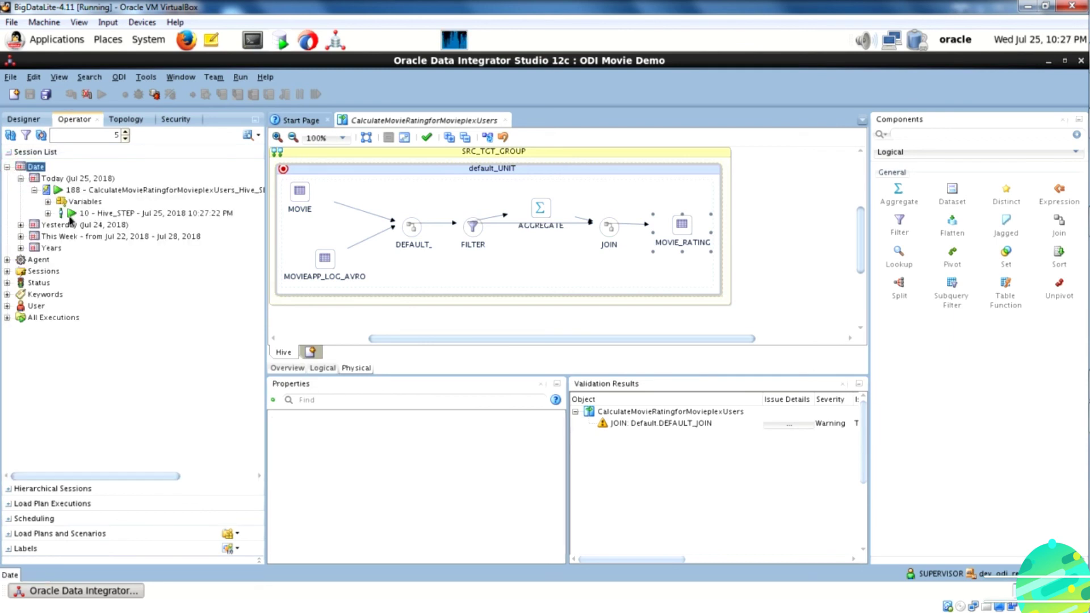
left_click(12, 134)
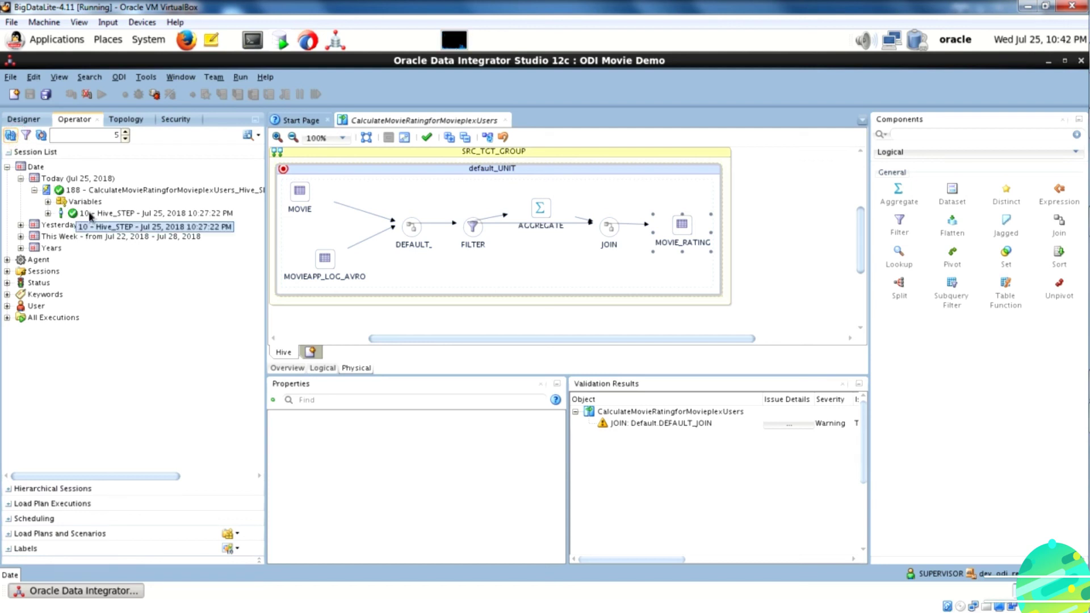
left_click(49, 214)
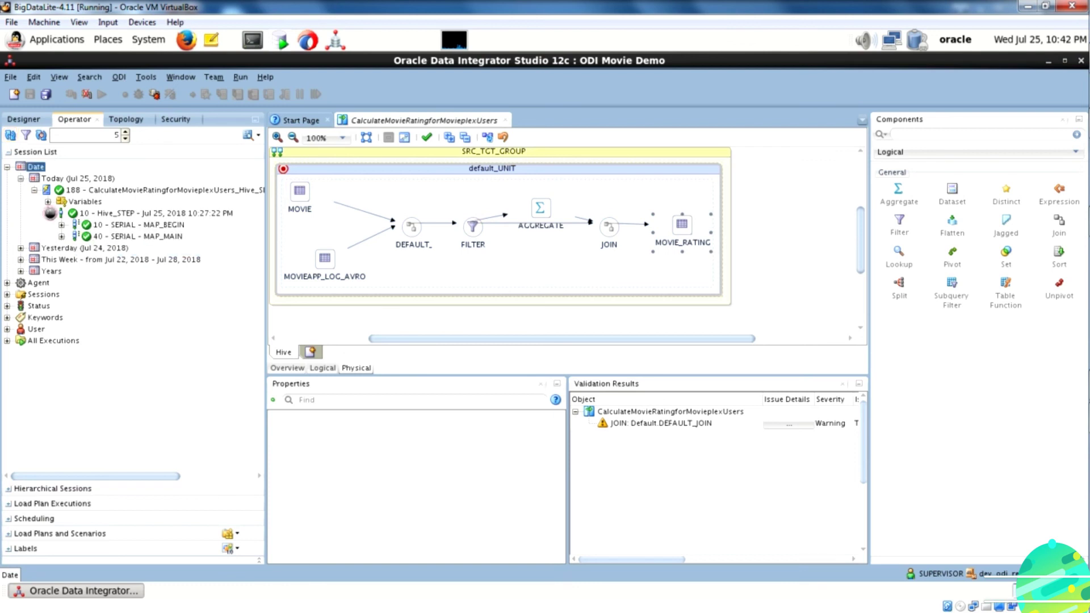
left_click(60, 225)
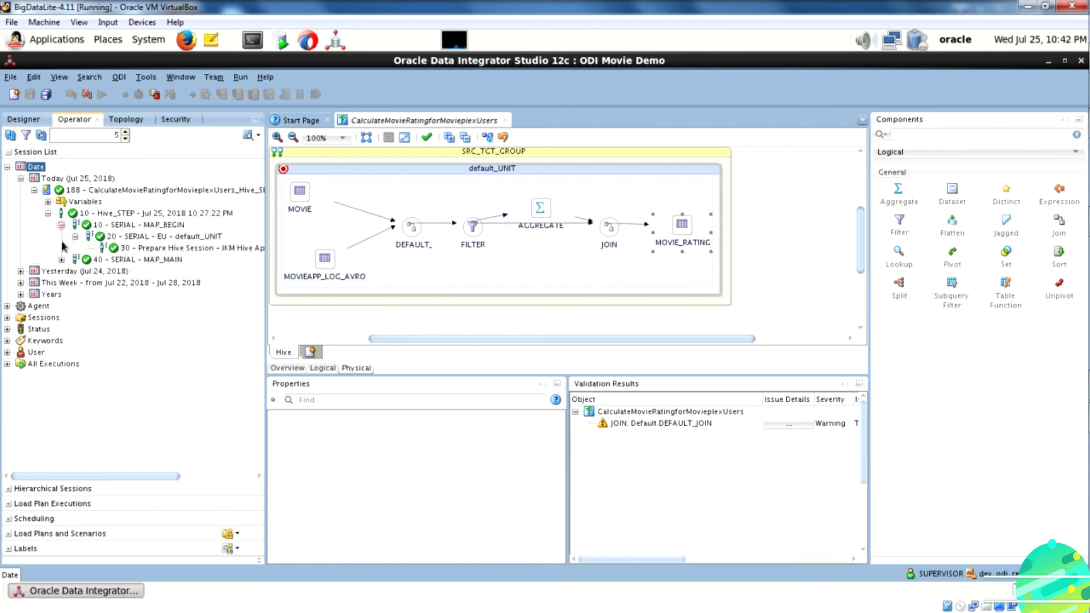
left_click(62, 260)
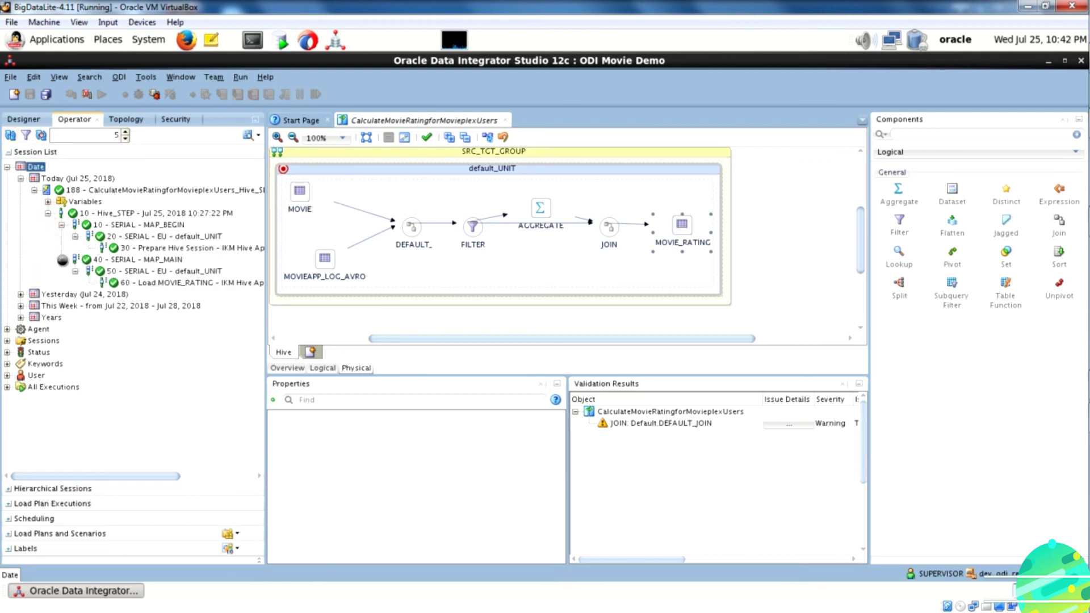
left_click(199, 283)
Review the rows loaded into the movie_rating table, checking the titles, years and average ratings from the first record.
right_click(59, 430)
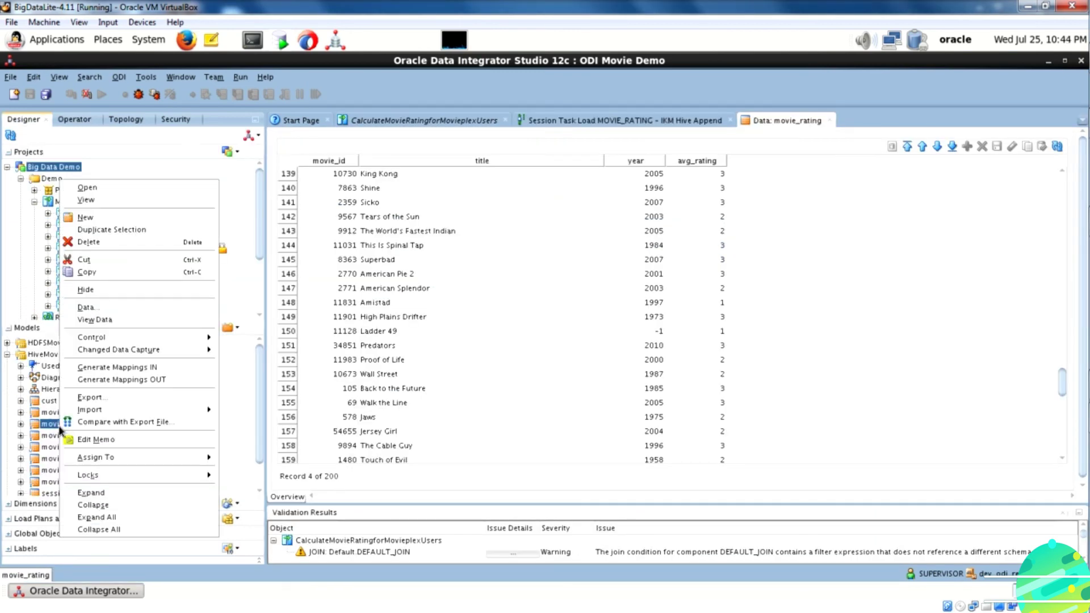
mouse_move(129, 339)
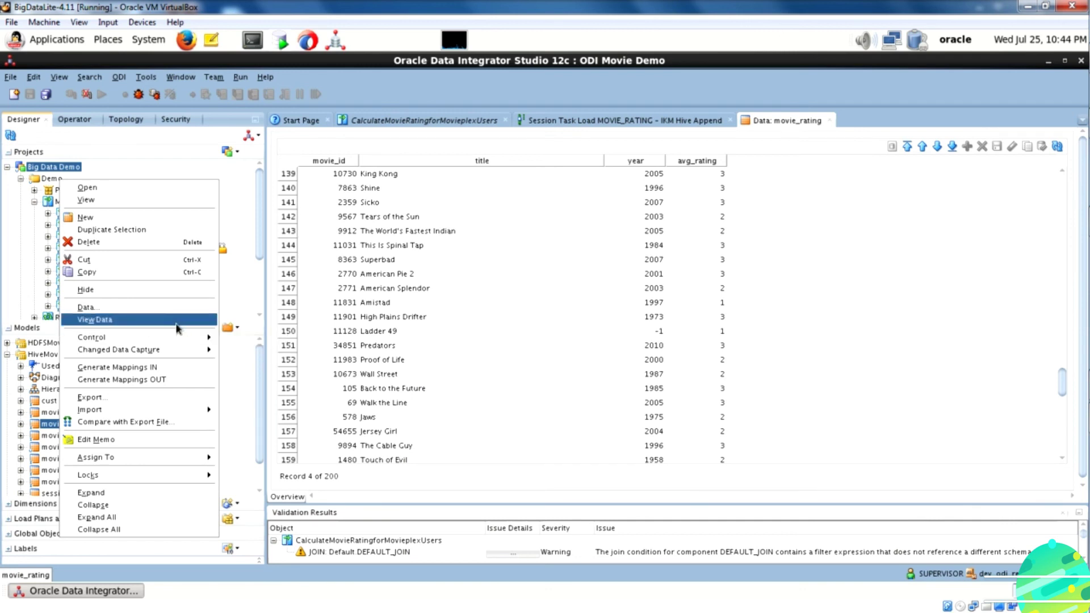
left_click(772, 308)
left_click(603, 288)
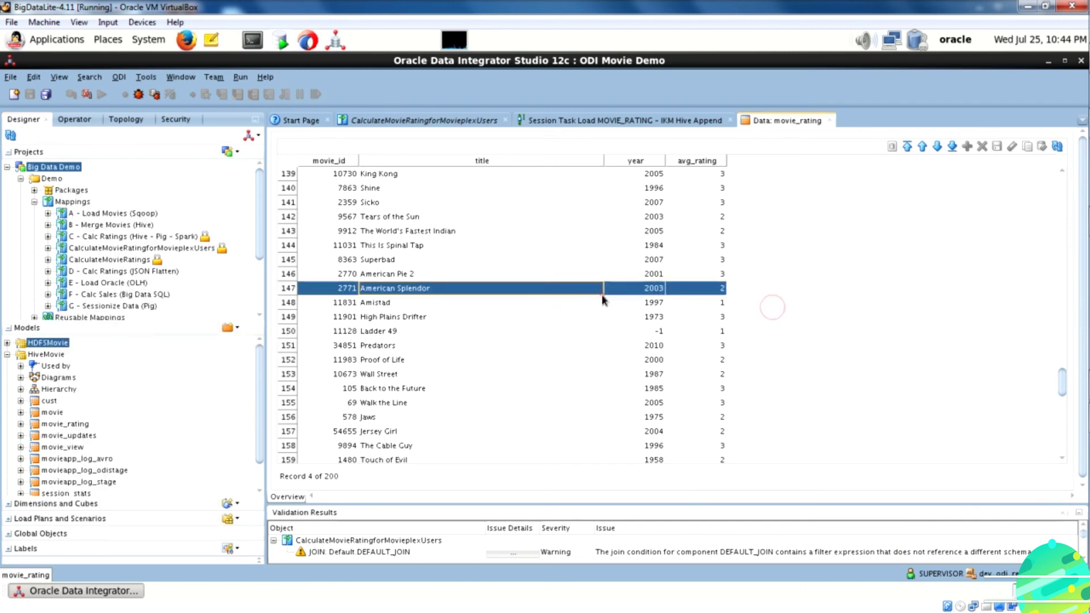
scroll(594, 306, "up", 15)
scroll(590, 321, "up", 17)
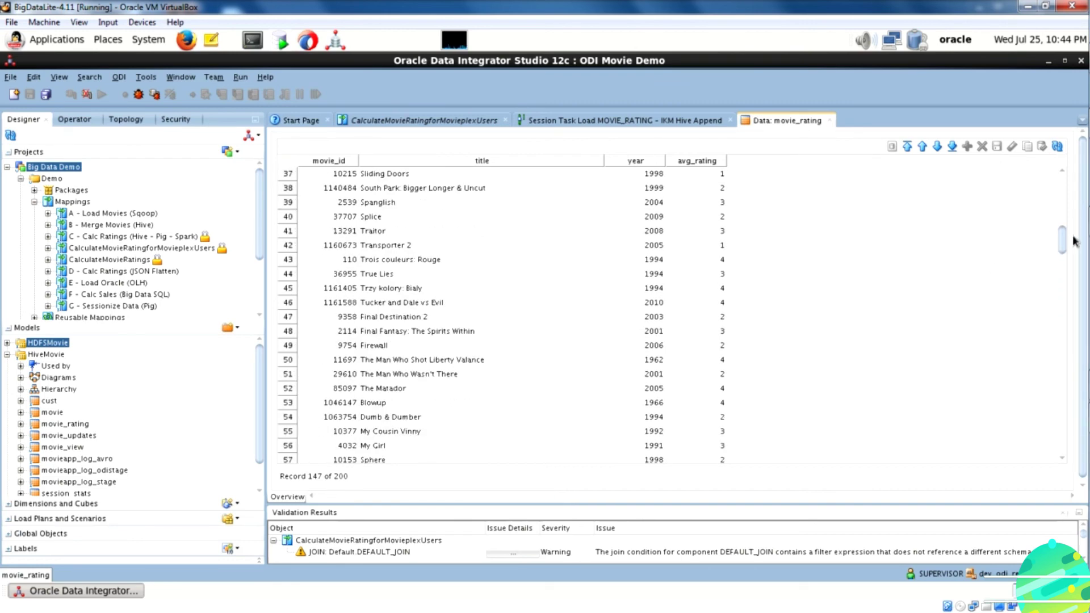
scroll(1063, 240, "up", 12)
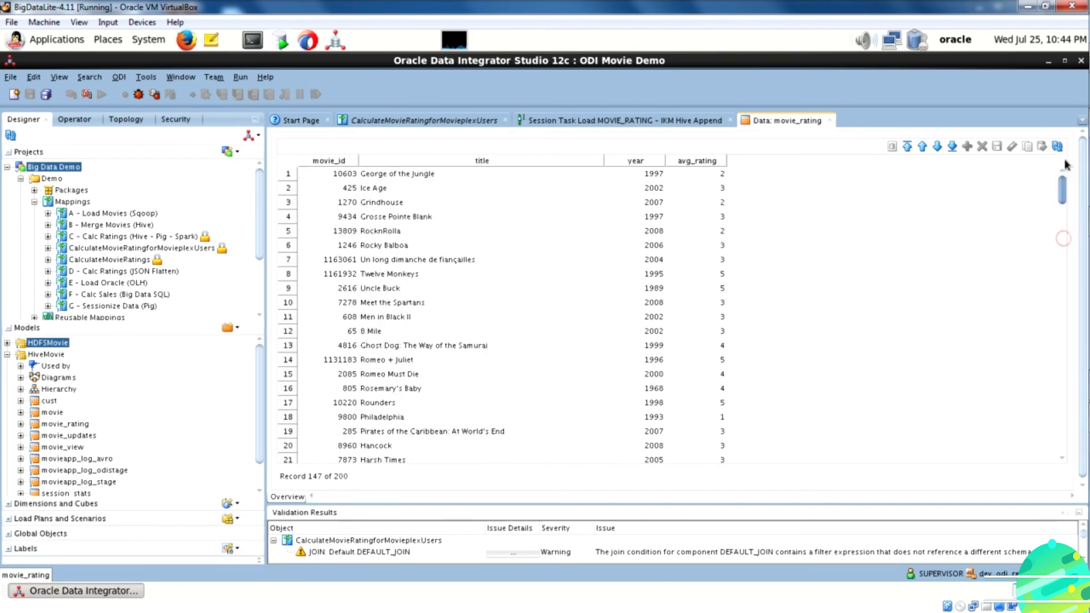
left_click(608, 174)
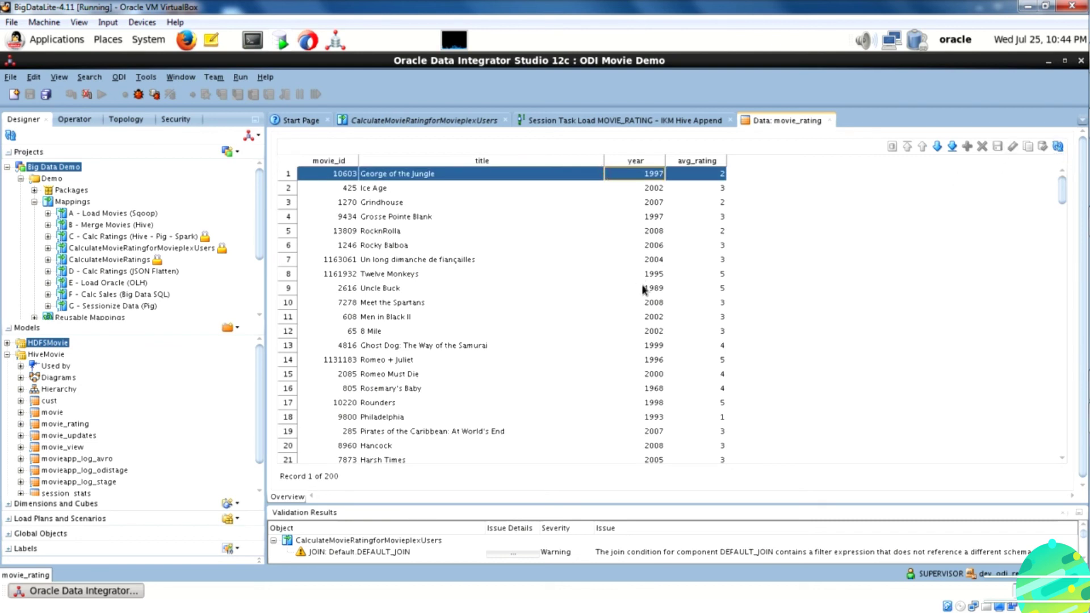
scroll(525, 376, "down", 3)
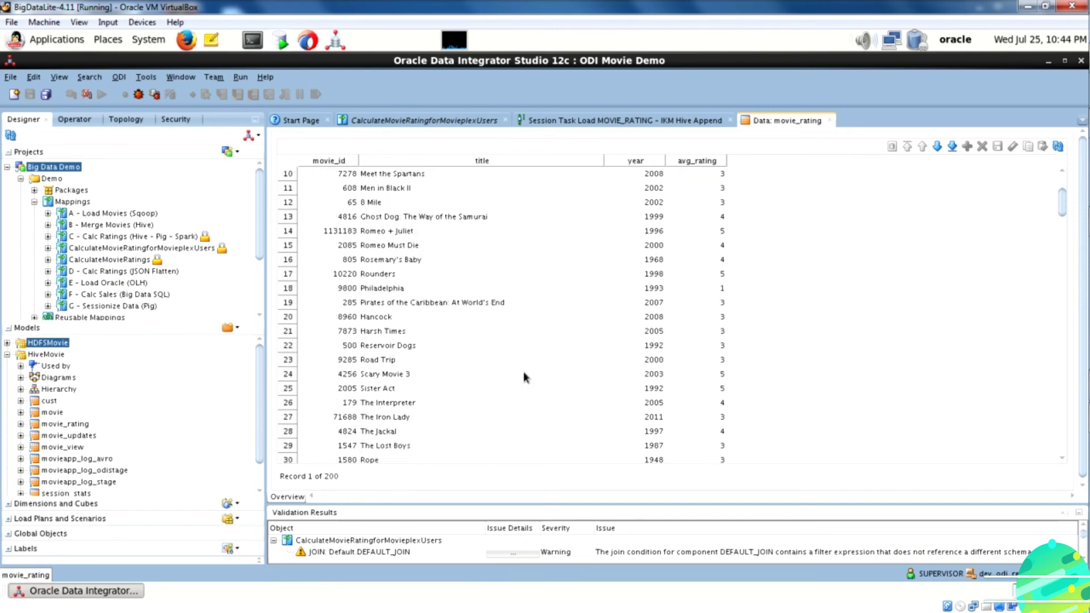
scroll(523, 376, "down", 2)
scroll(443, 318, "up", 5)
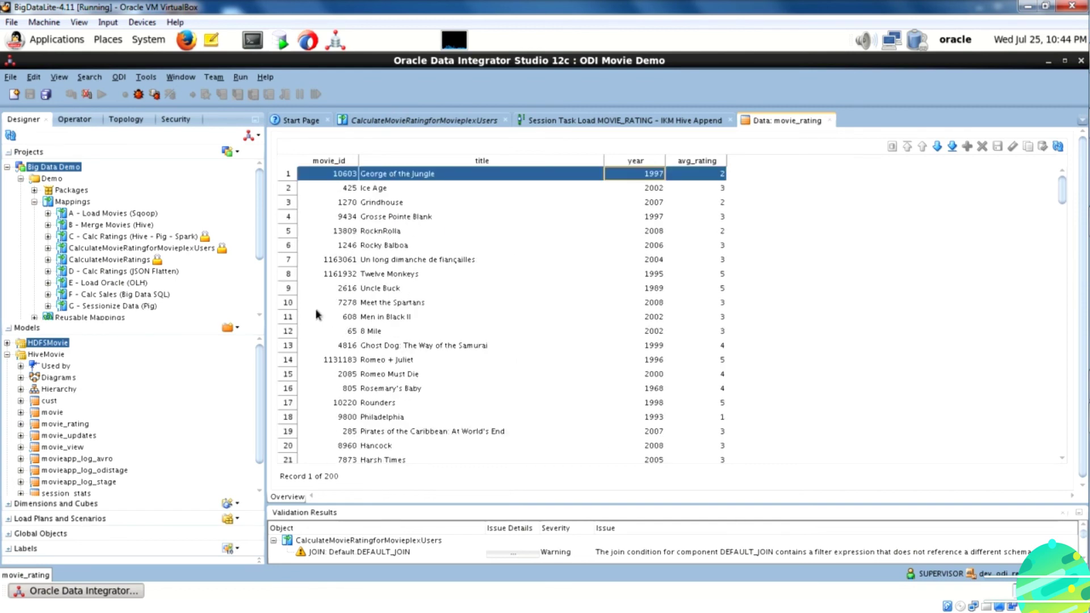